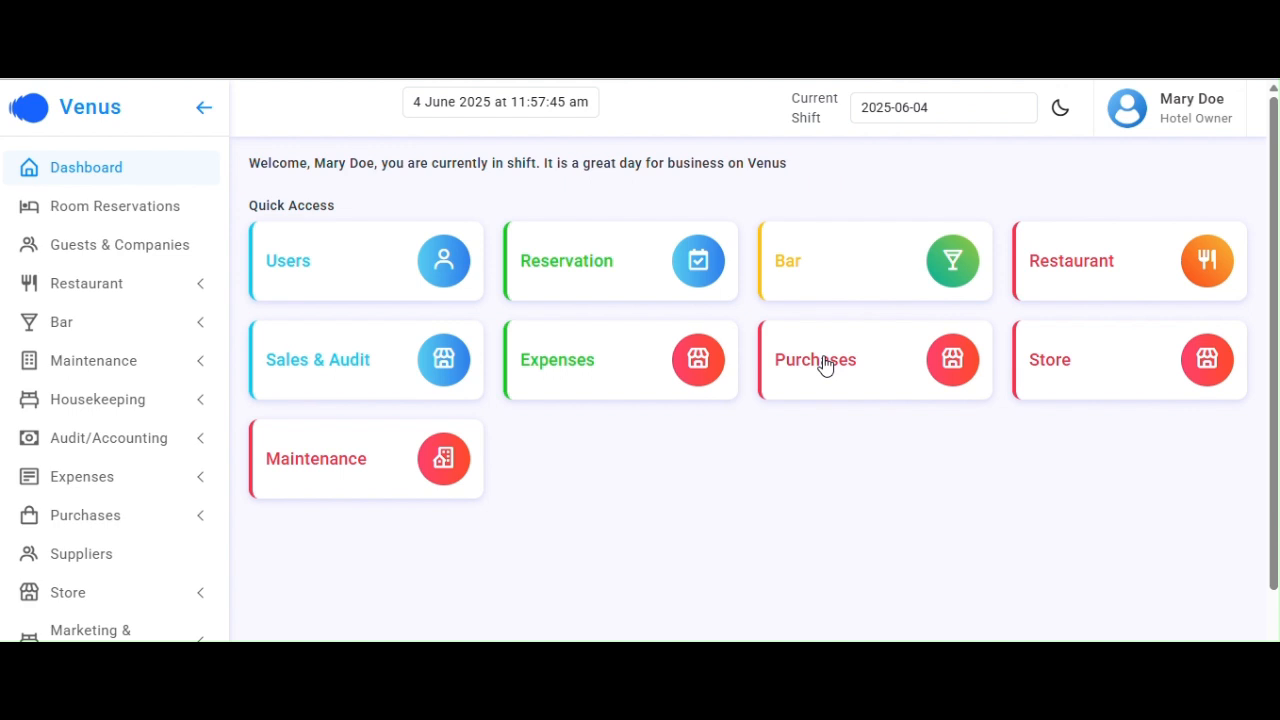
# Open the Purchases dashboard and start a new purchase dated 2025-06-04 with a ₦0.00 total
pyautogui.click(825, 366)
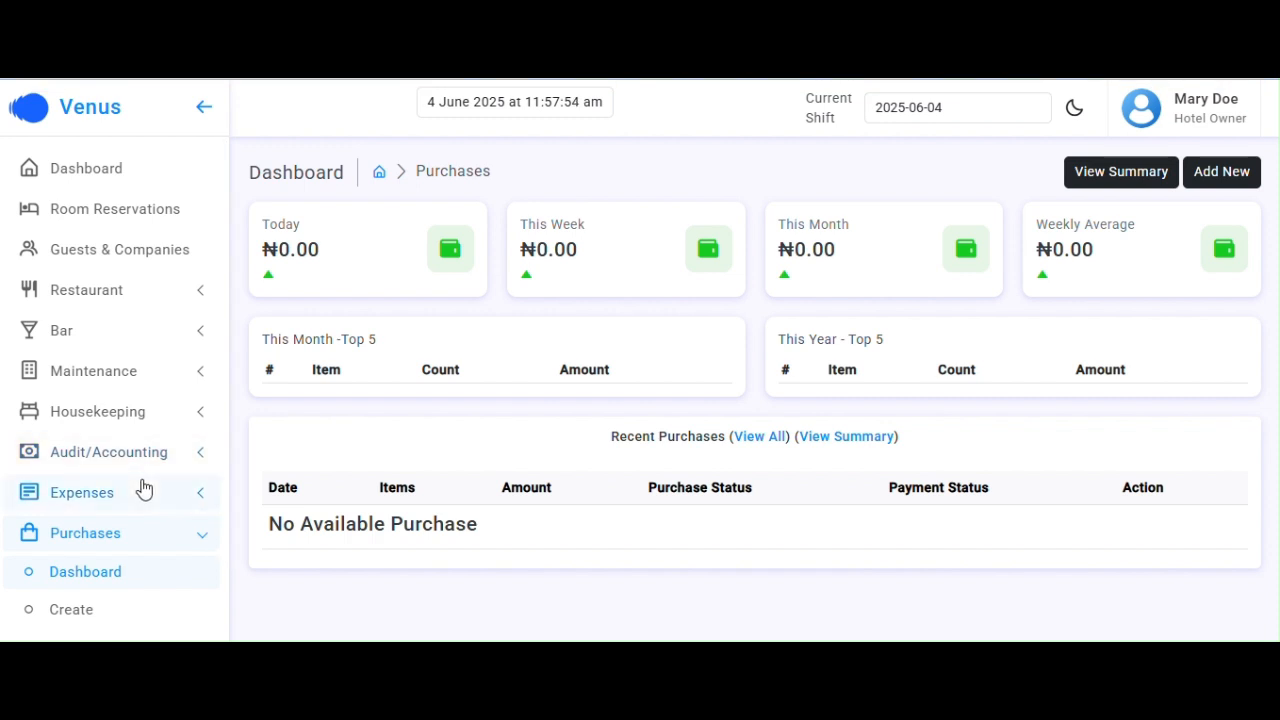
pyautogui.scroll(-1, 144, 488)
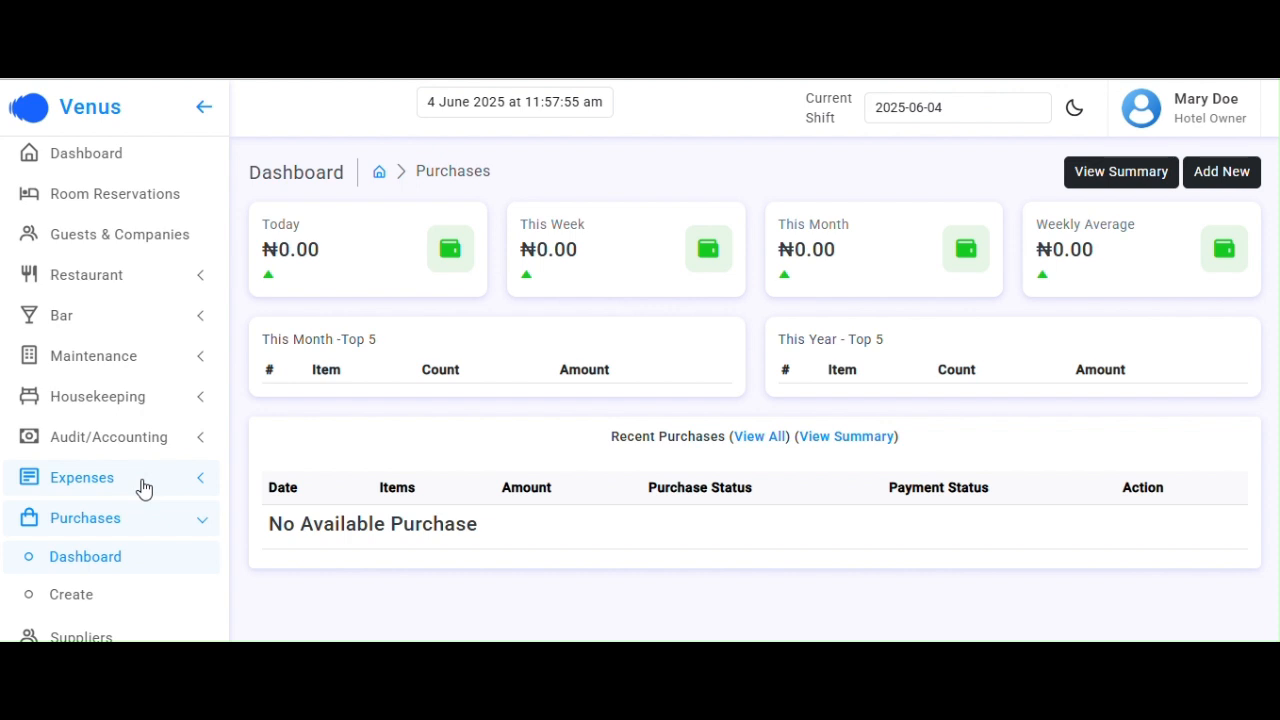
pyautogui.scroll(-4, 144, 488)
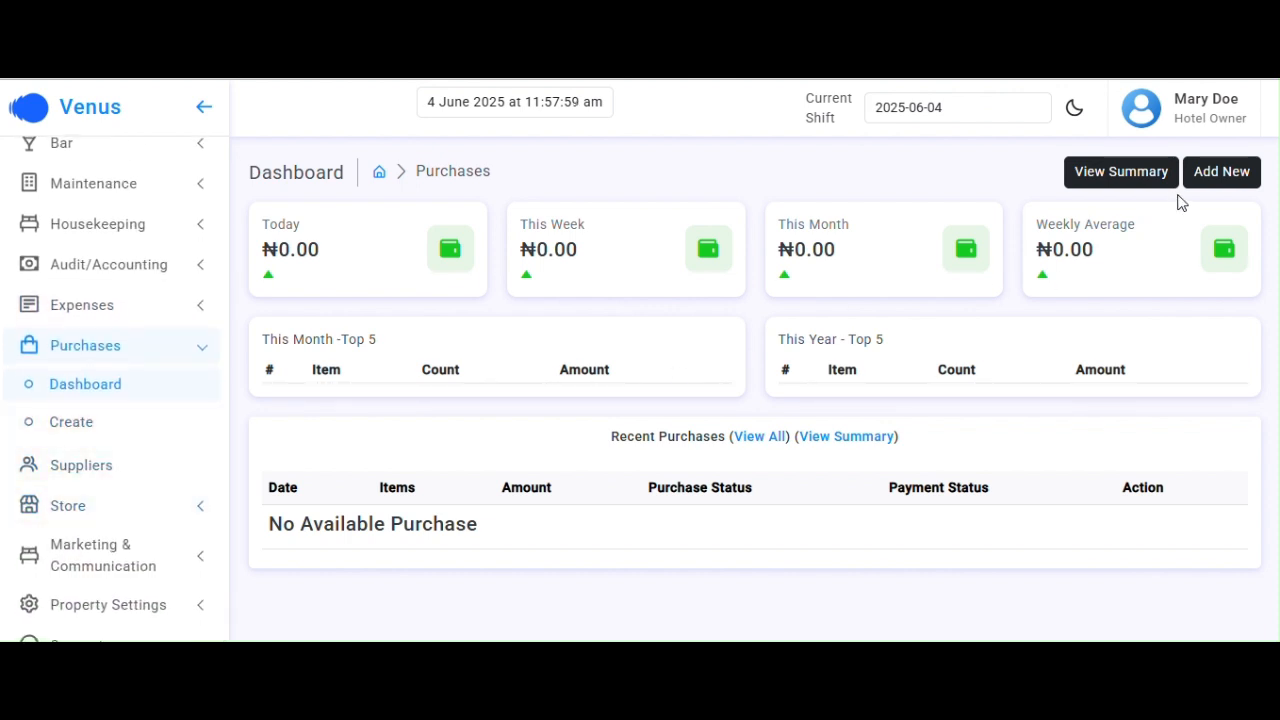
pyautogui.click(1215, 185)
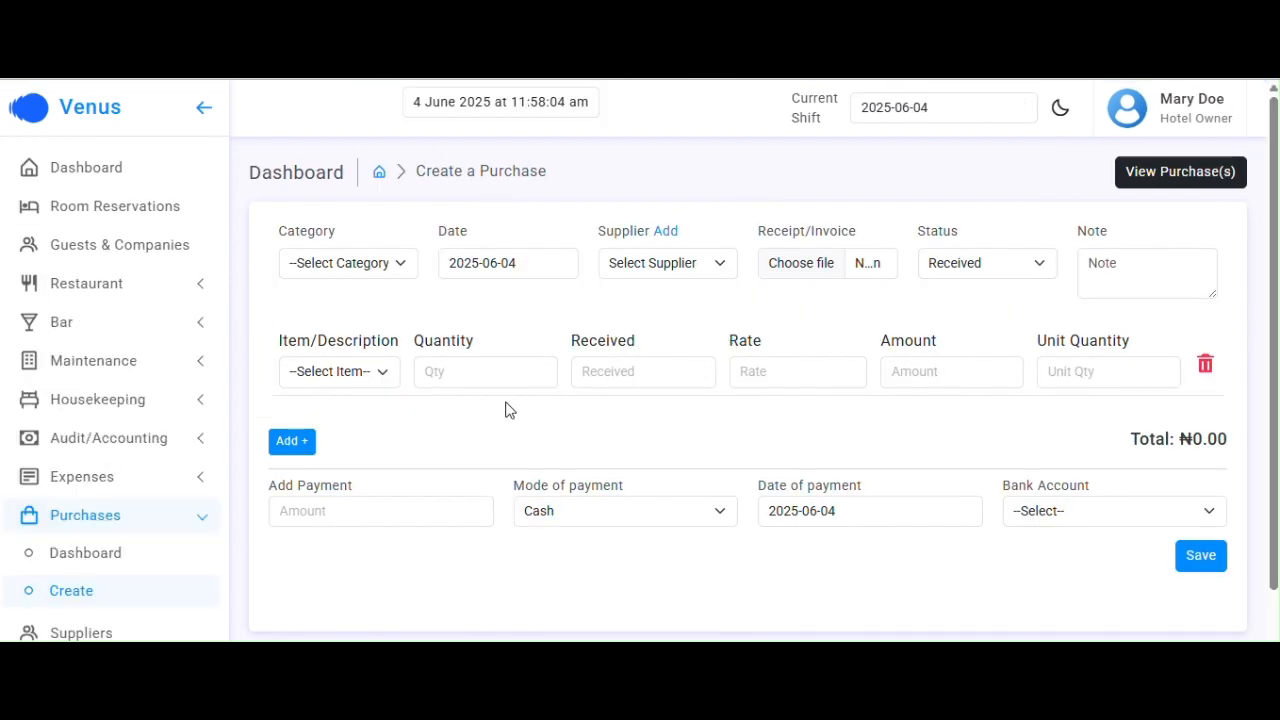
# Check the purchase's Item/Description dropdown, which offers only --Select Item--
pyautogui.click(380, 377)
pyautogui.click(364, 379)
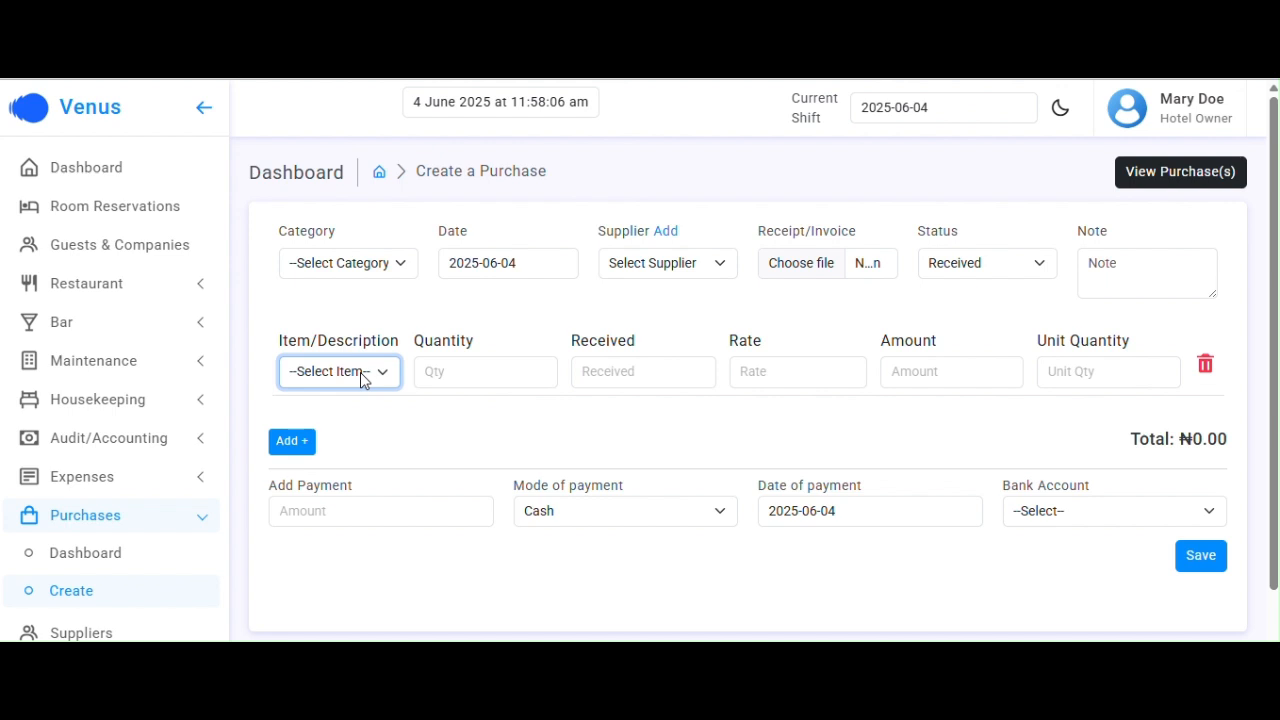
pyautogui.click(360, 372)
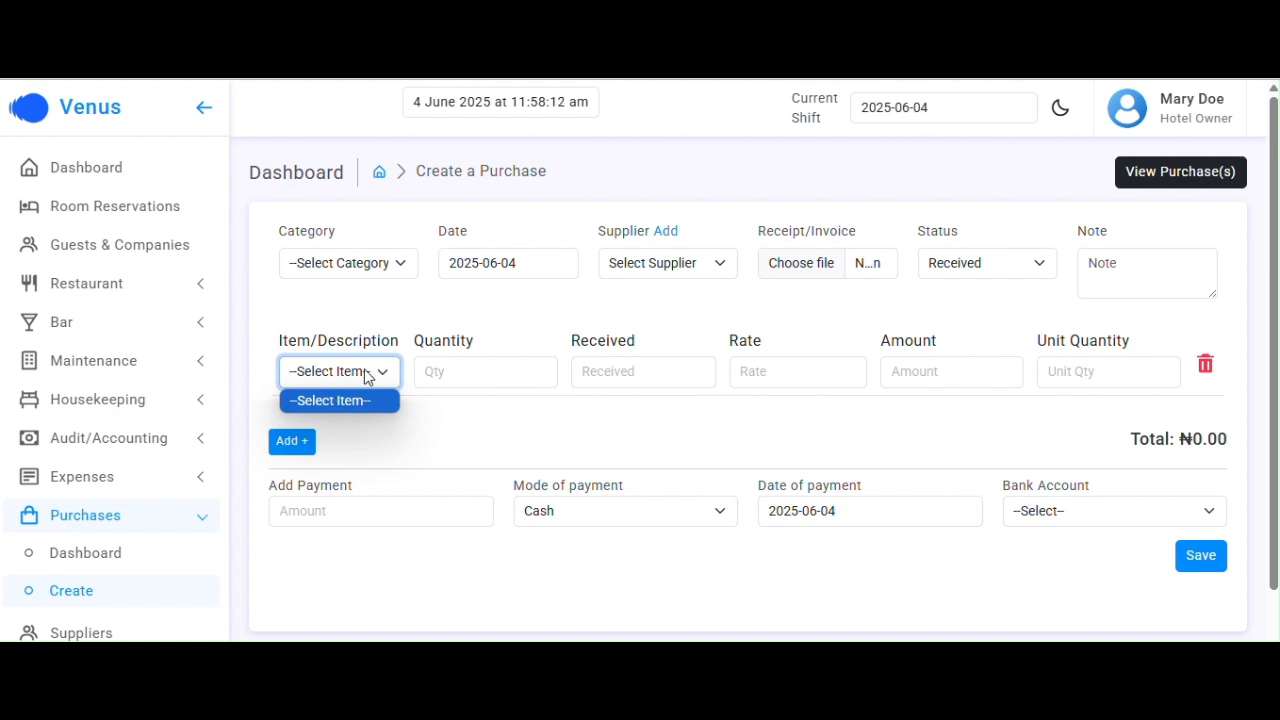
pyautogui.click(386, 309)
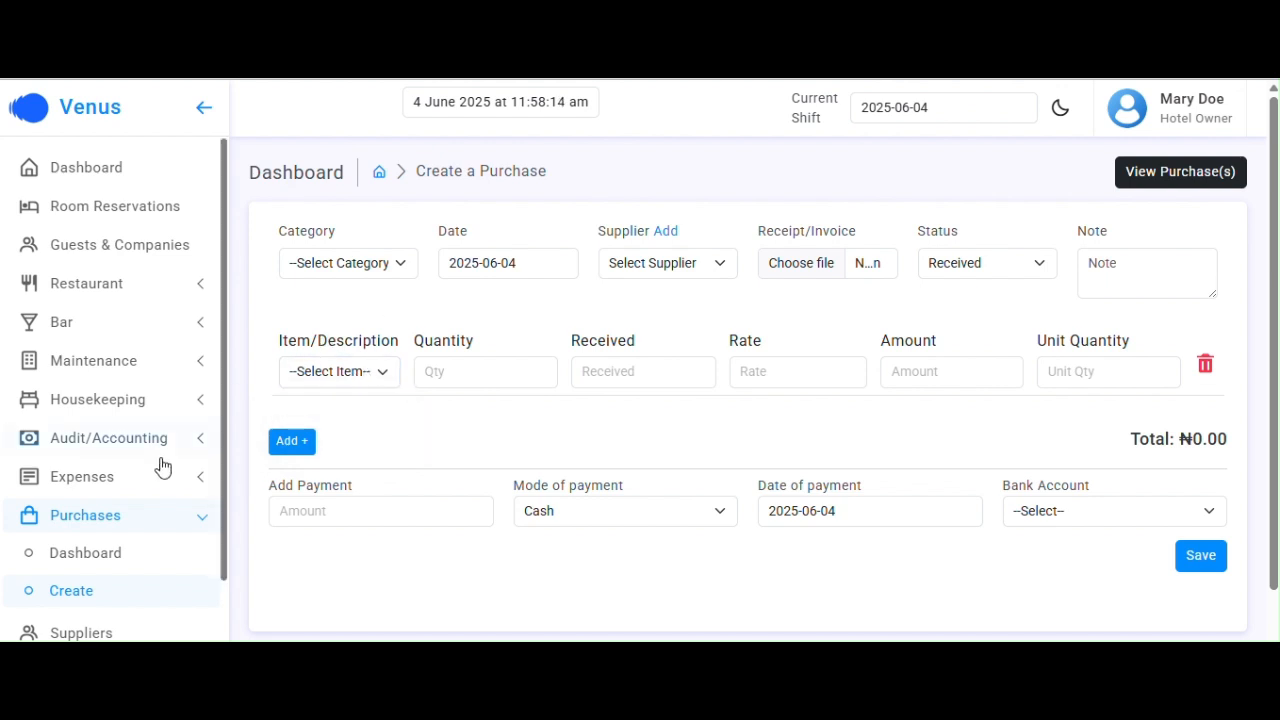
pyautogui.scroll(-1, 152, 487)
pyautogui.scroll(-3, 152, 487)
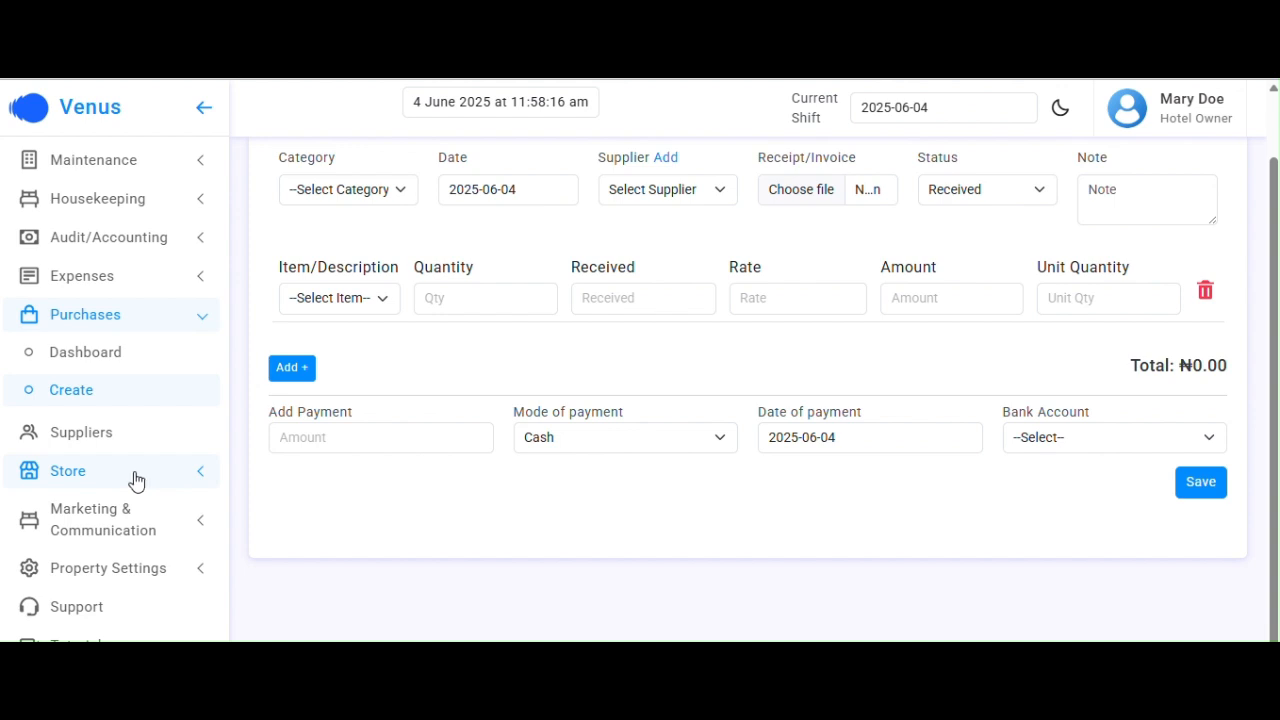
# Go to Store > Store Items, which lists no store items yet
pyautogui.click(131, 480)
pyautogui.scroll(-1, 129, 483)
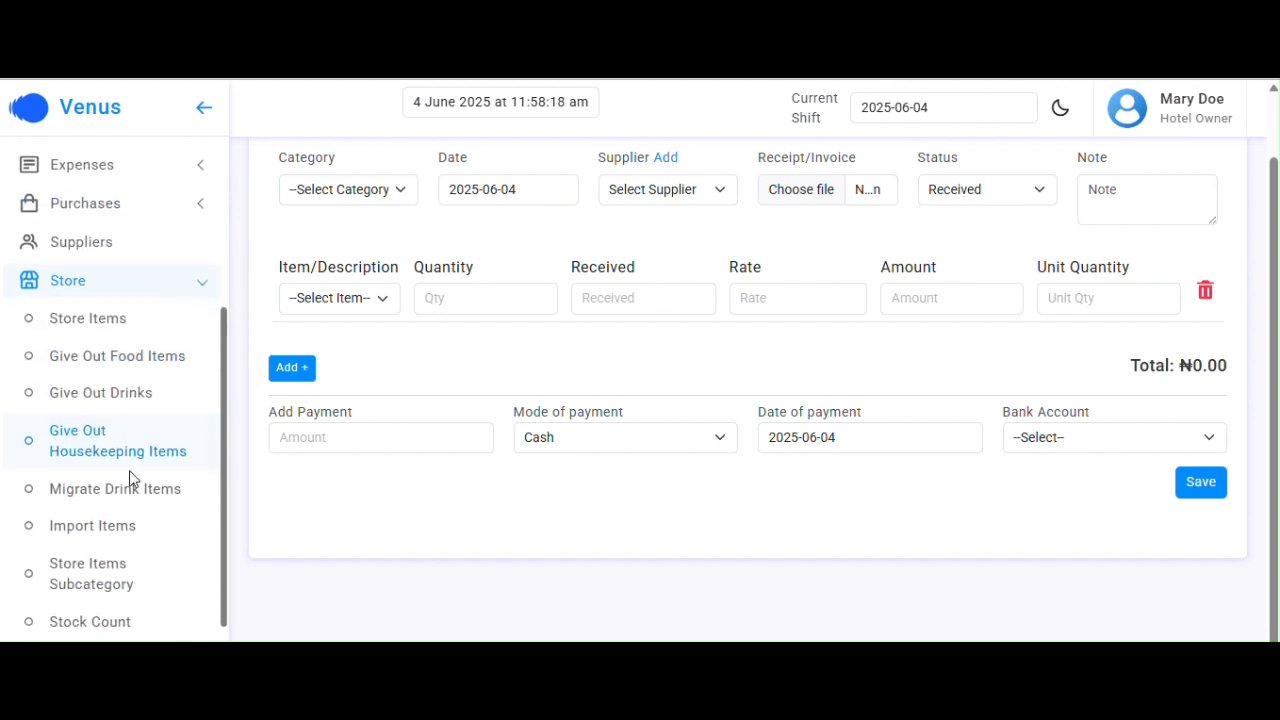
pyautogui.click(104, 324)
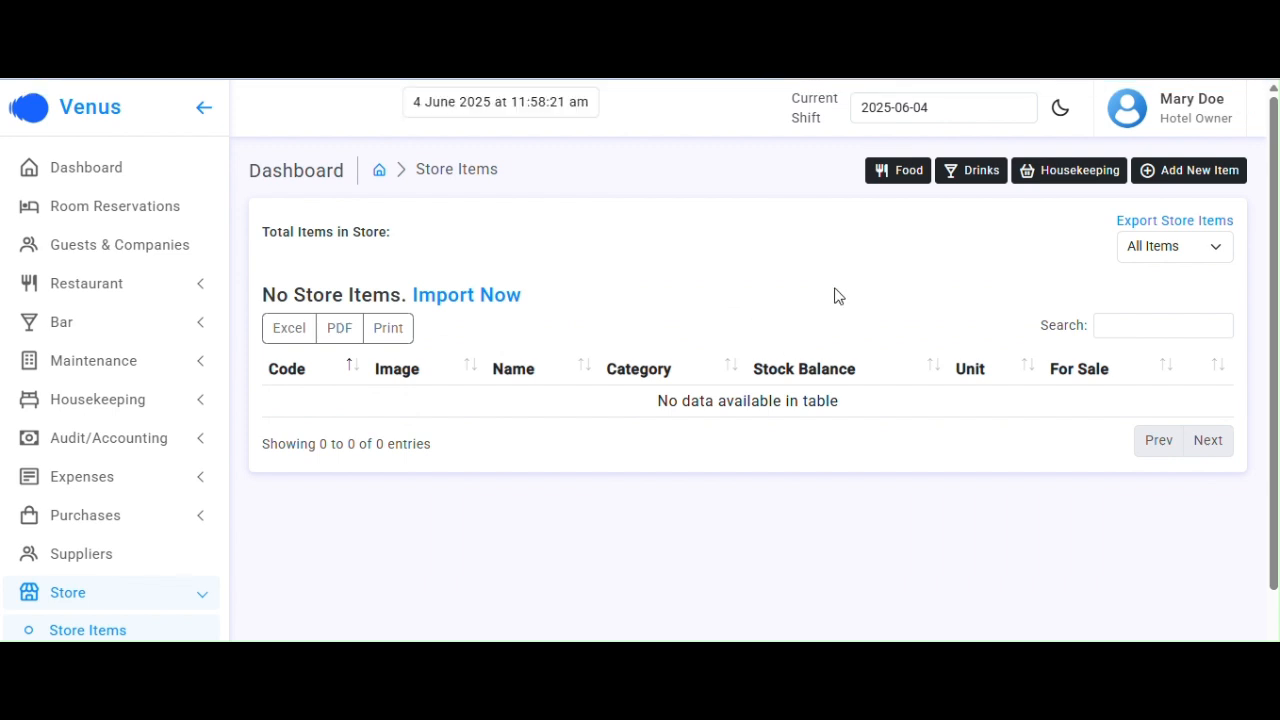
# Start a new store item named Goat Meat in category Food with unit Pieces (pcs)
pyautogui.click(1170, 176)
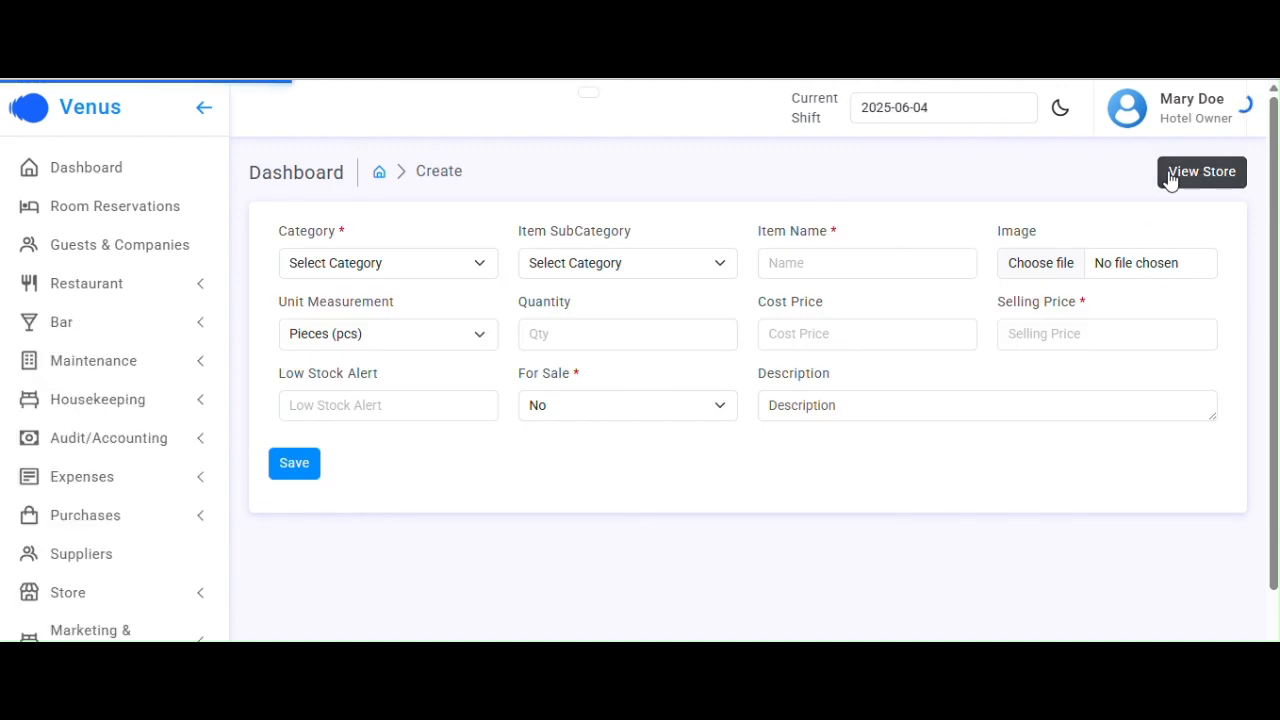
pyautogui.click(419, 272)
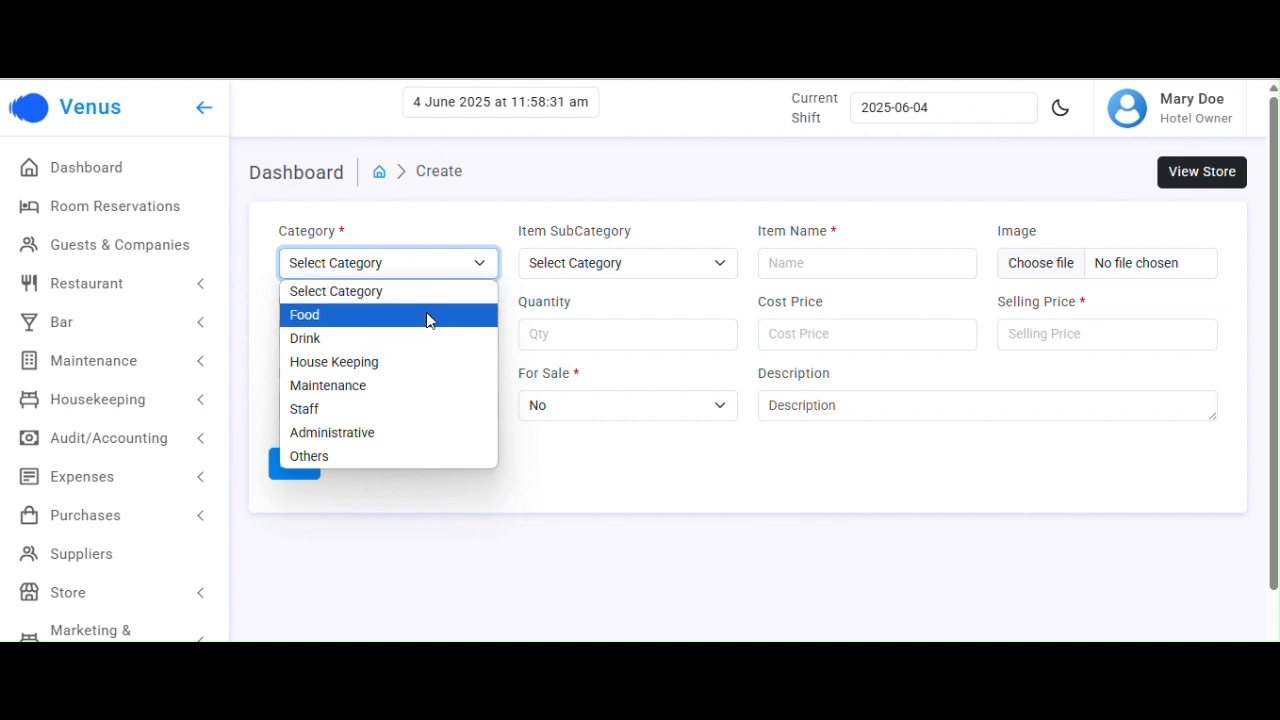
pyautogui.click(427, 316)
pyautogui.click(792, 260)
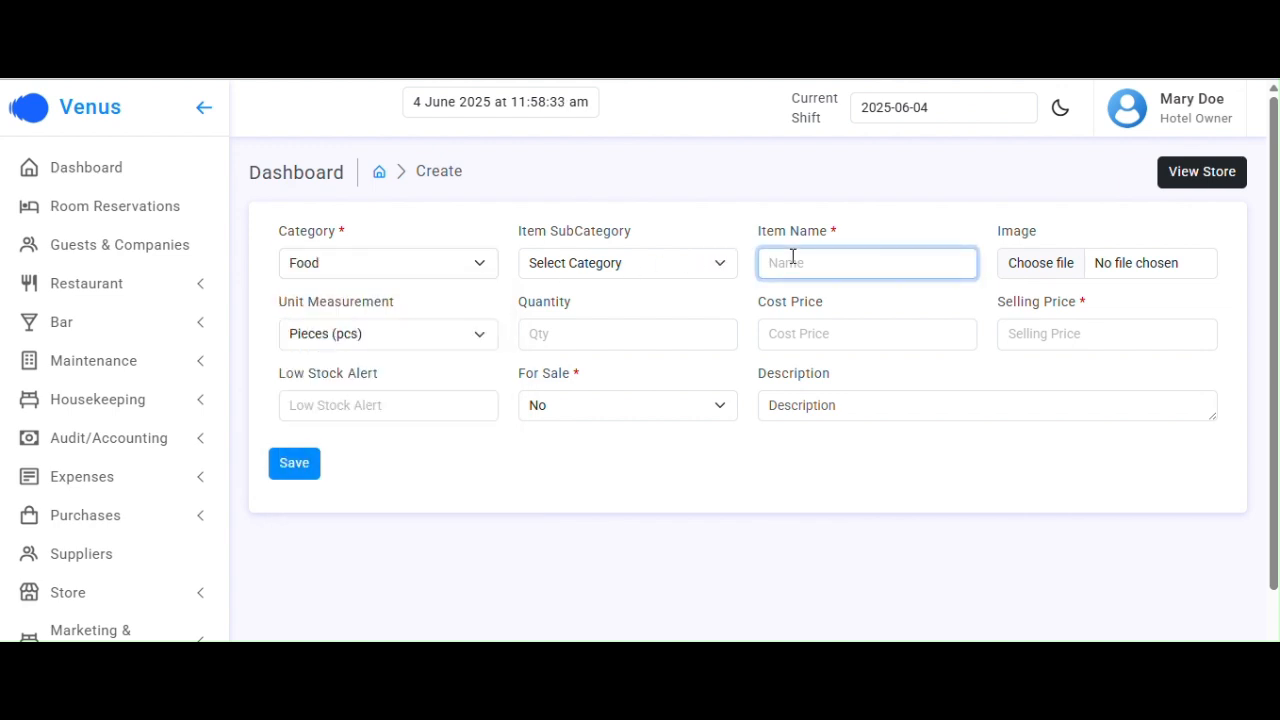
pyautogui.write('Goat Meat')
pyautogui.click(391, 337)
pyautogui.click(390, 341)
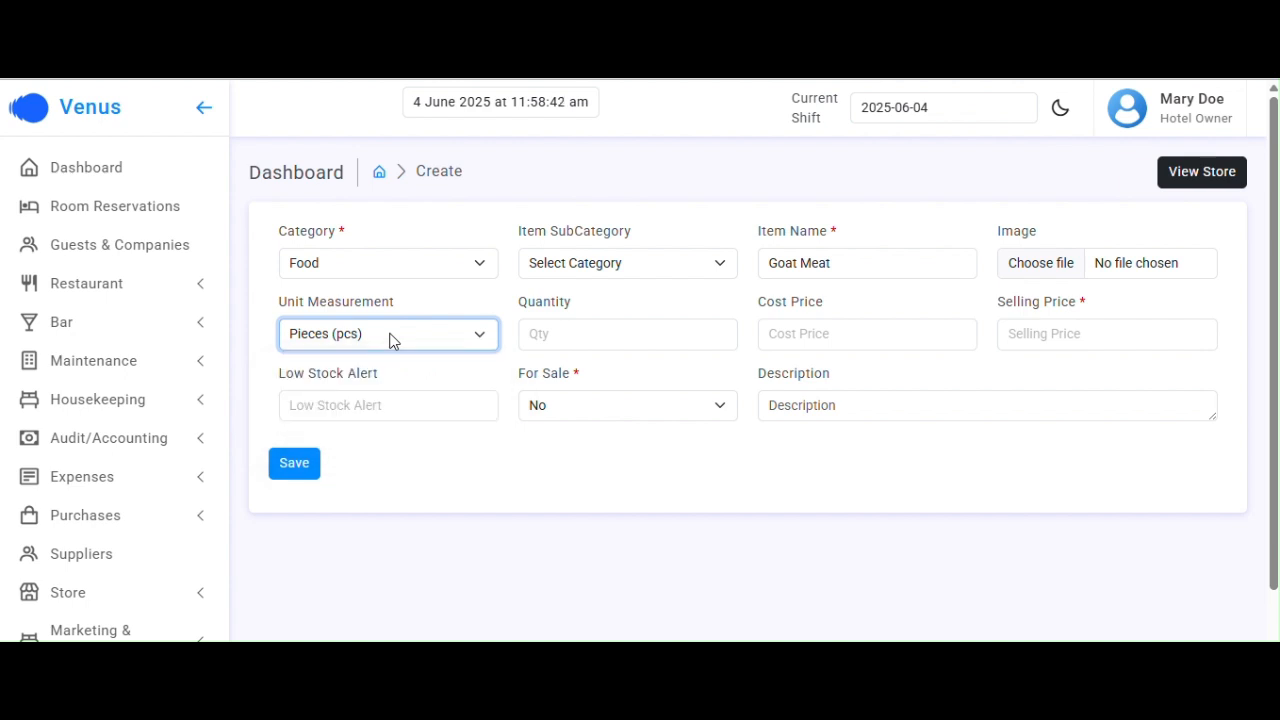
# Give Goat Meat quantity 12, selling price 3000, For Sale Yes and low-stock alert 5, then save
pyautogui.click(562, 334)
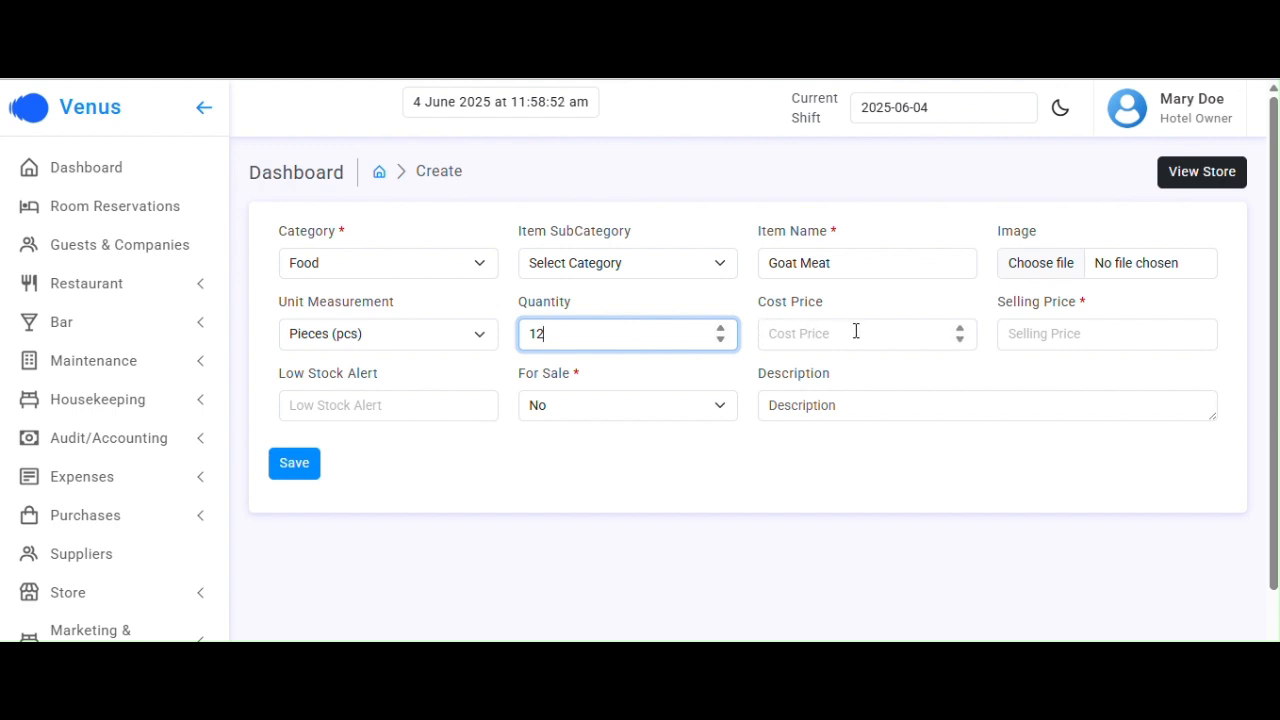
pyautogui.click(1055, 329)
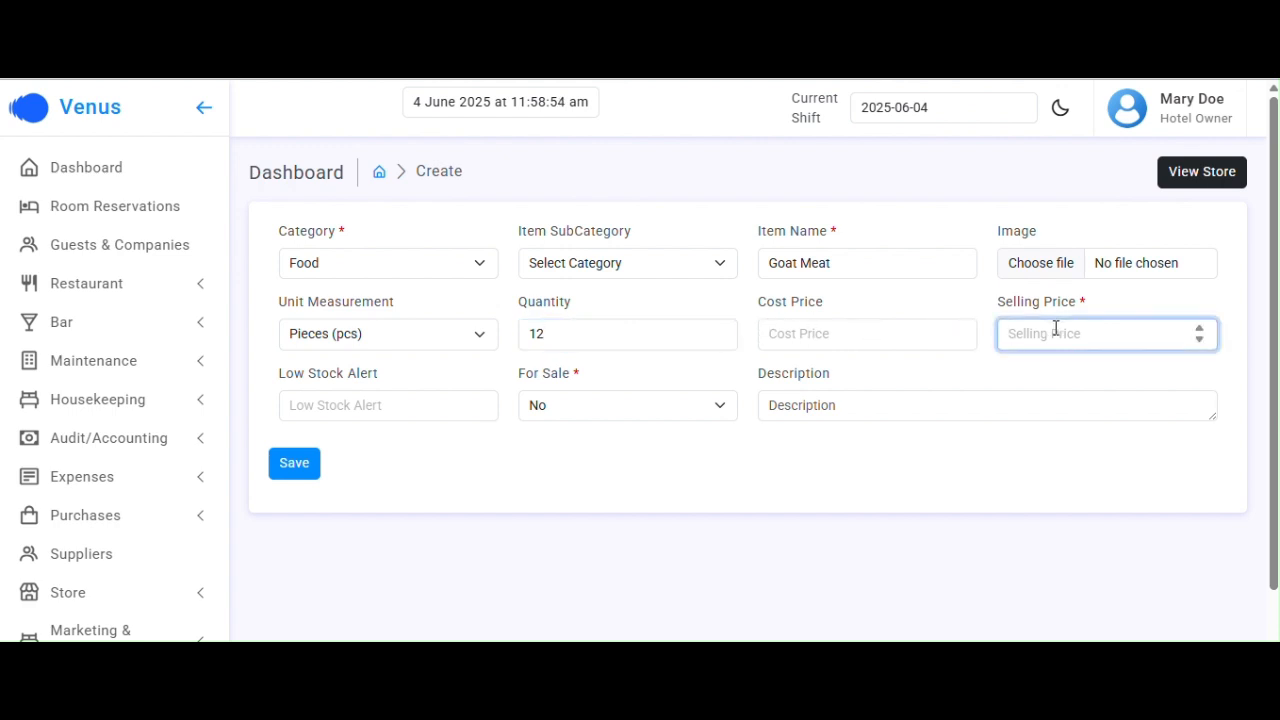
pyautogui.write('3000')
pyautogui.click(561, 410)
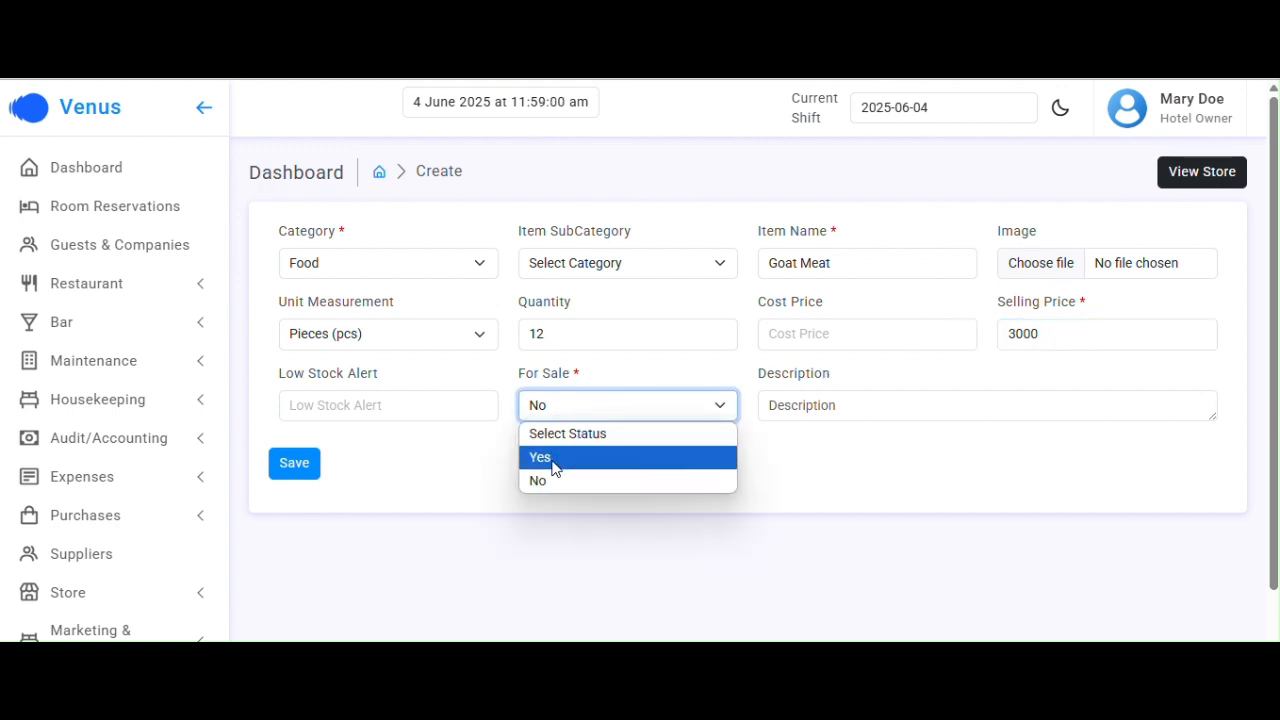
pyautogui.click(556, 460)
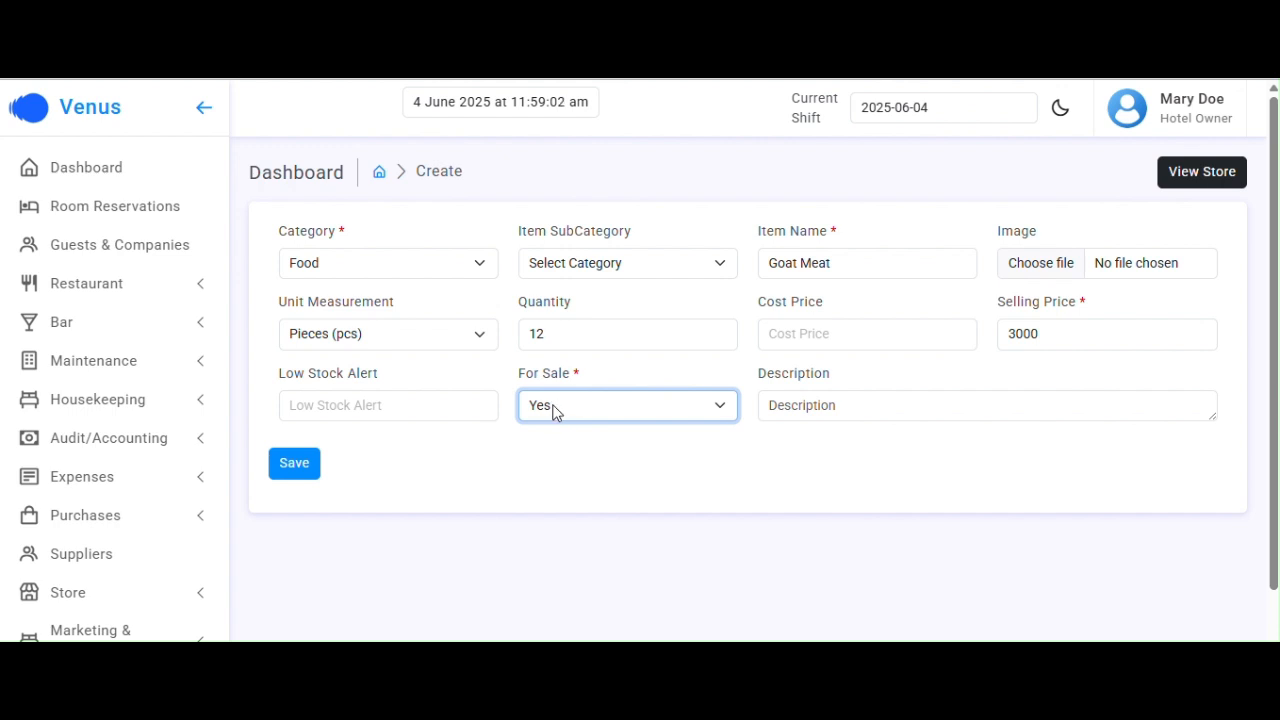
pyautogui.click(358, 407)
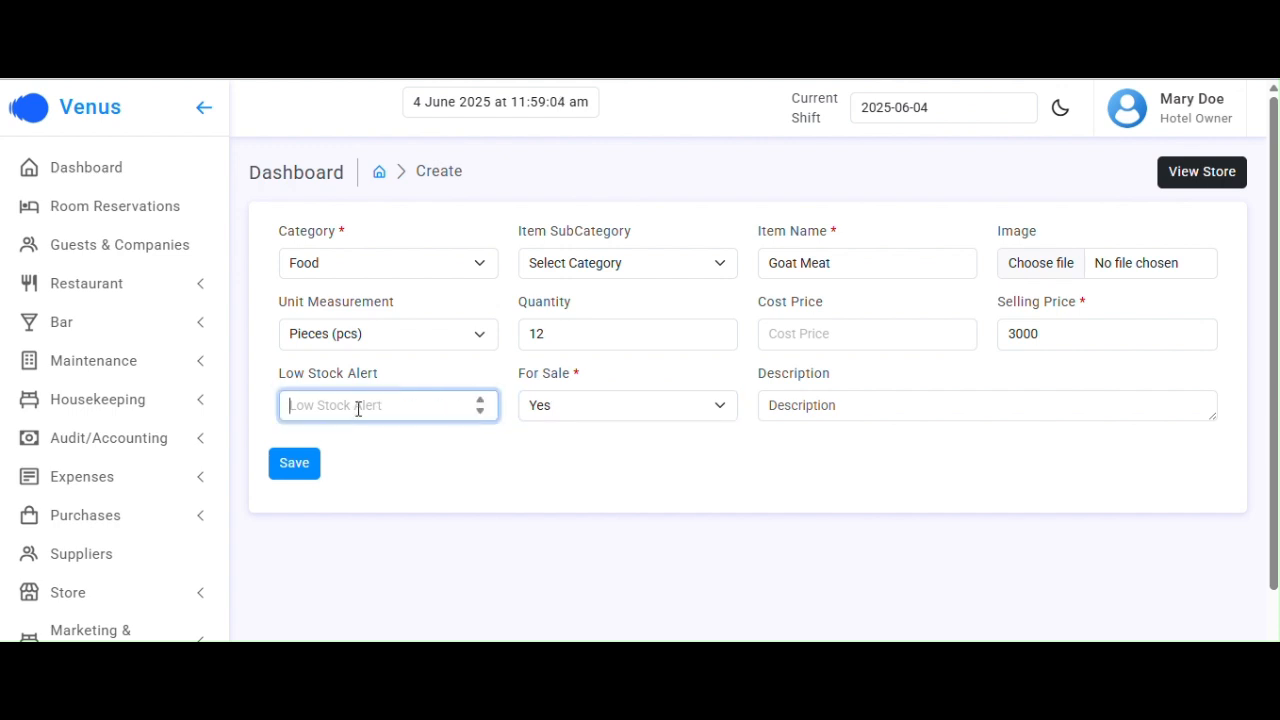
pyautogui.write('5')
pyautogui.click(296, 465)
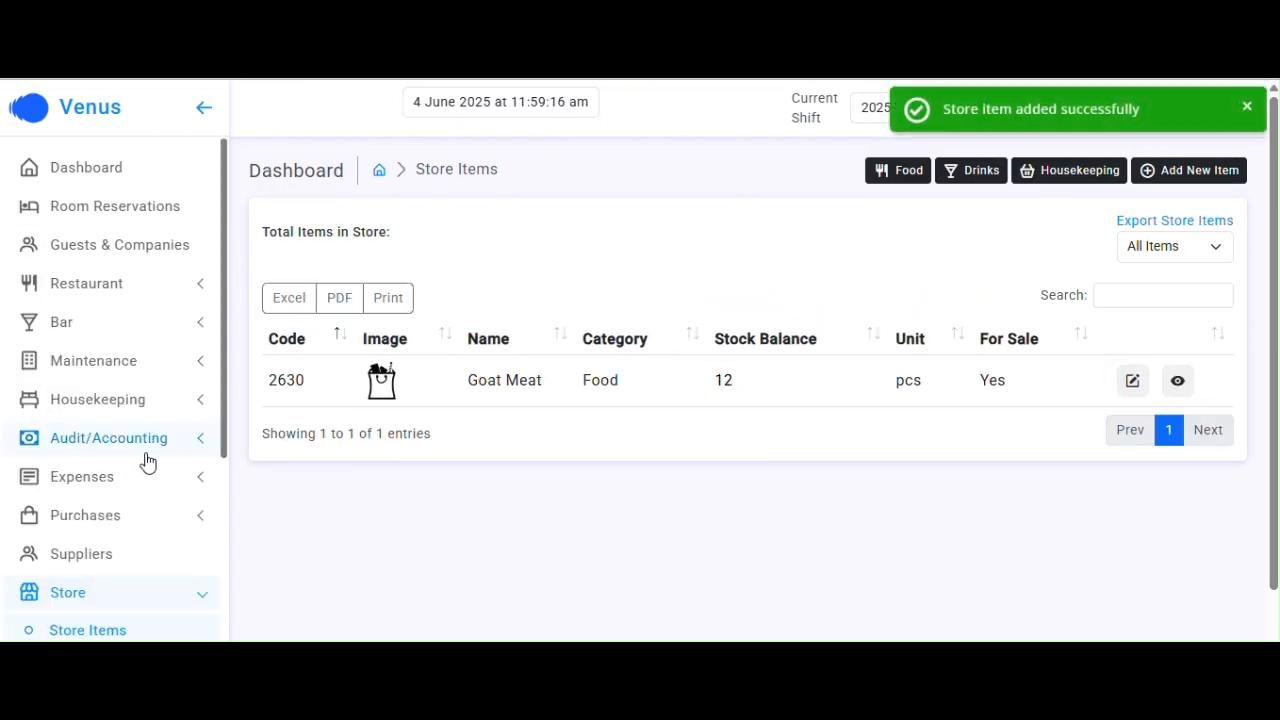
# Open a new purchase form and pick Goat Meat as the purchased item
pyautogui.click(108, 516)
pyautogui.scroll(-1, 112, 521)
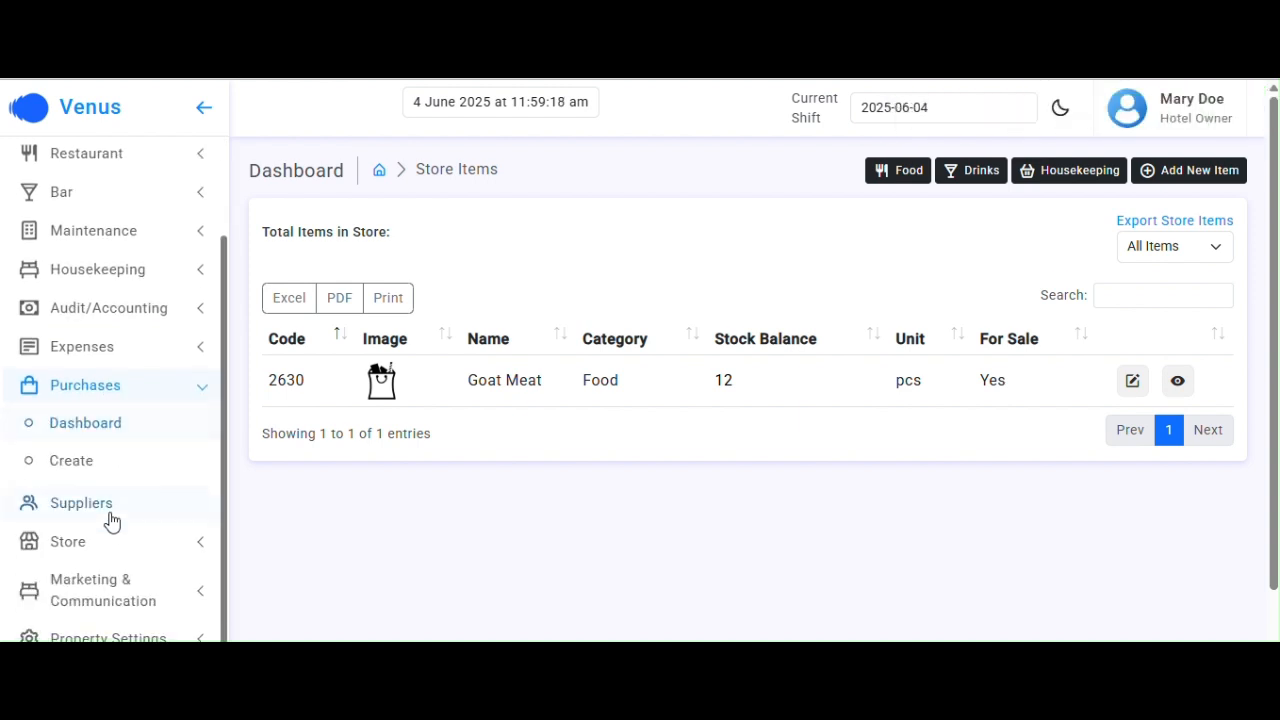
pyautogui.click(86, 464)
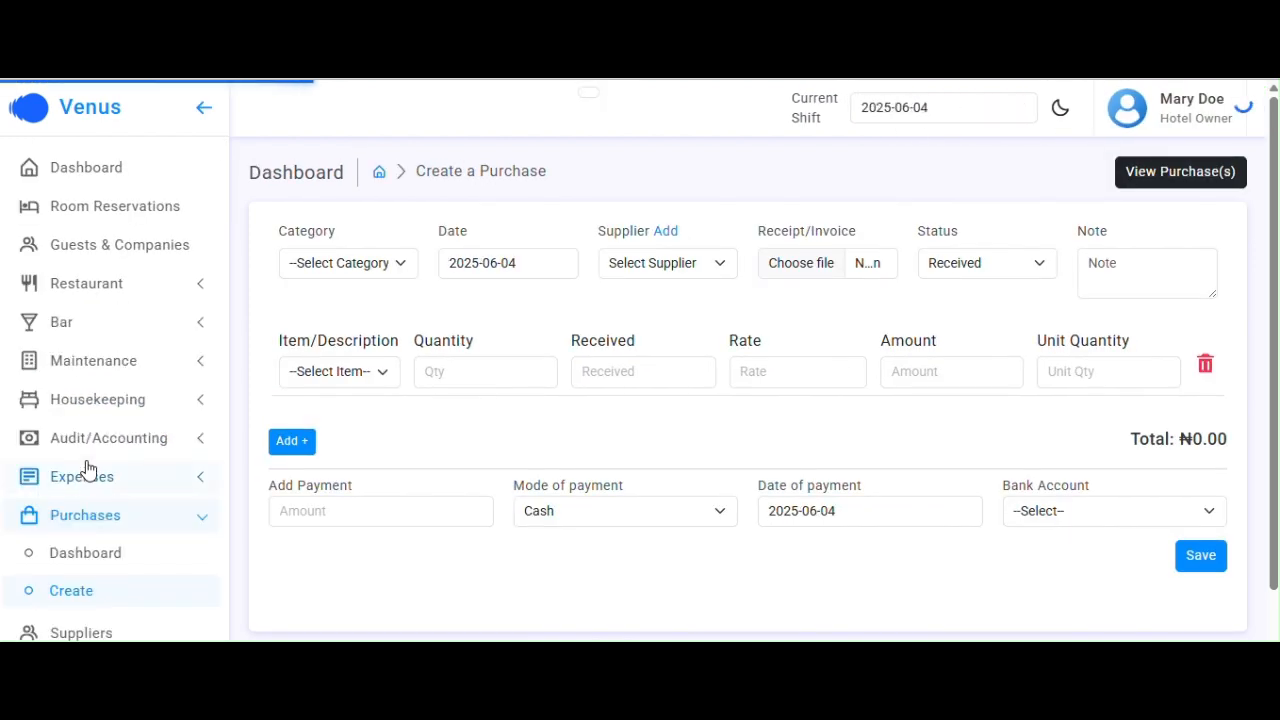
pyautogui.click(381, 372)
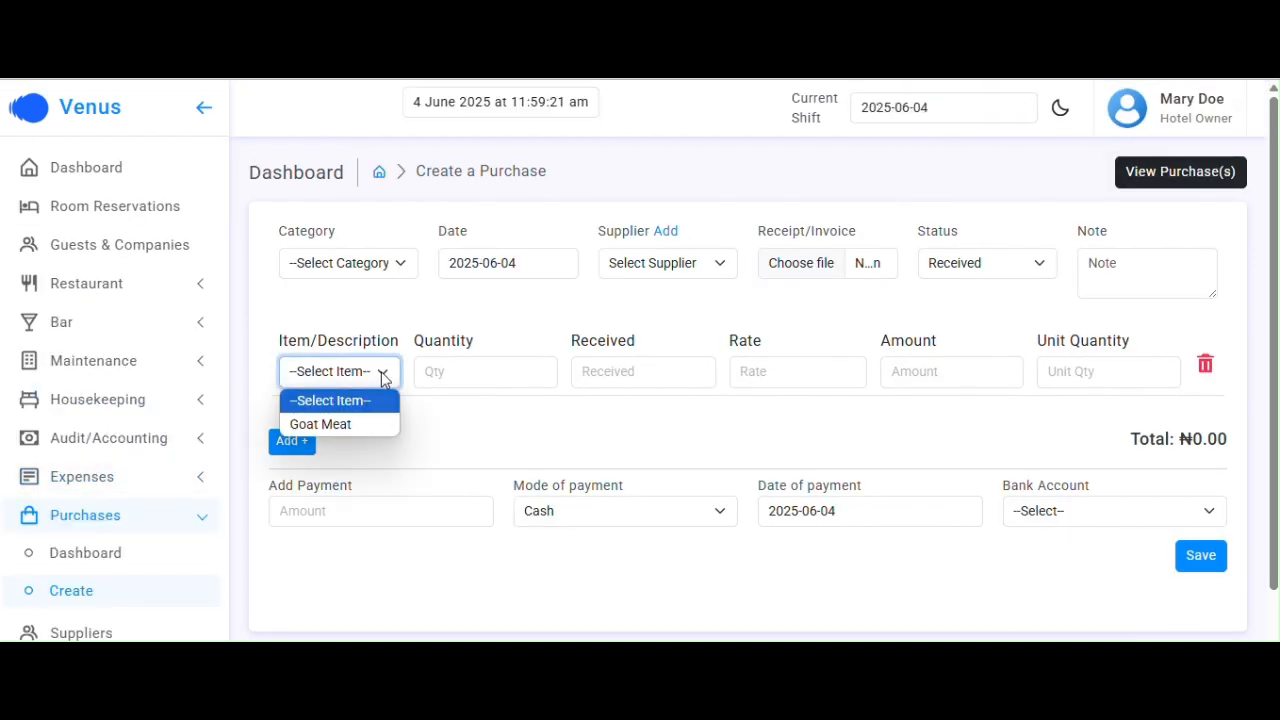
pyautogui.click(363, 424)
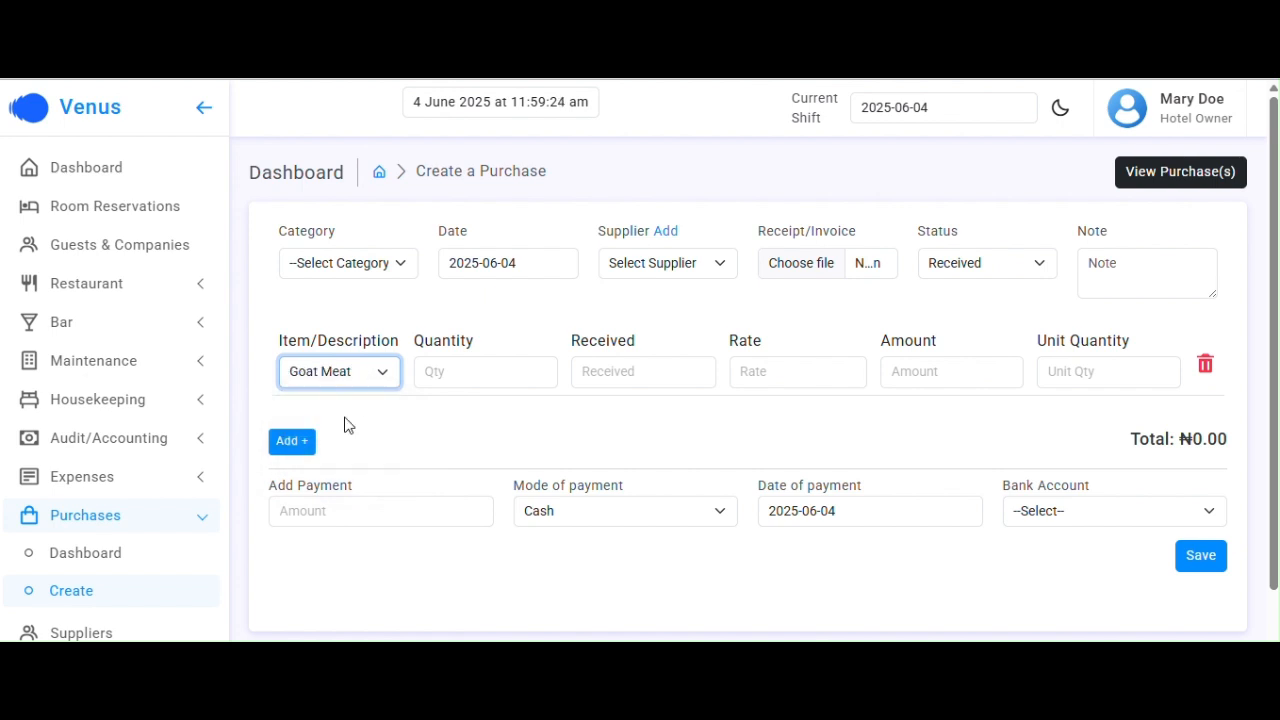
# Download the sample file from Store > Import Items and open sample-import-items (9).csv
pyautogui.scroll(-2, 170, 499)
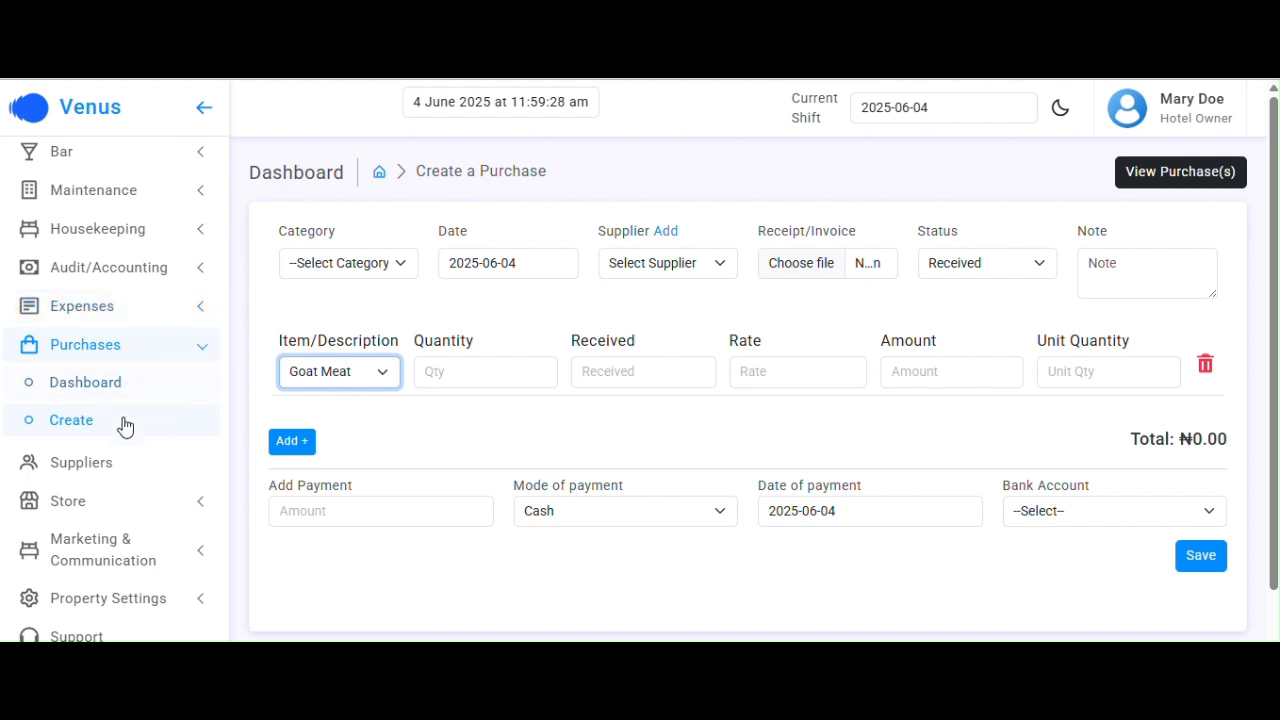
pyautogui.click(85, 503)
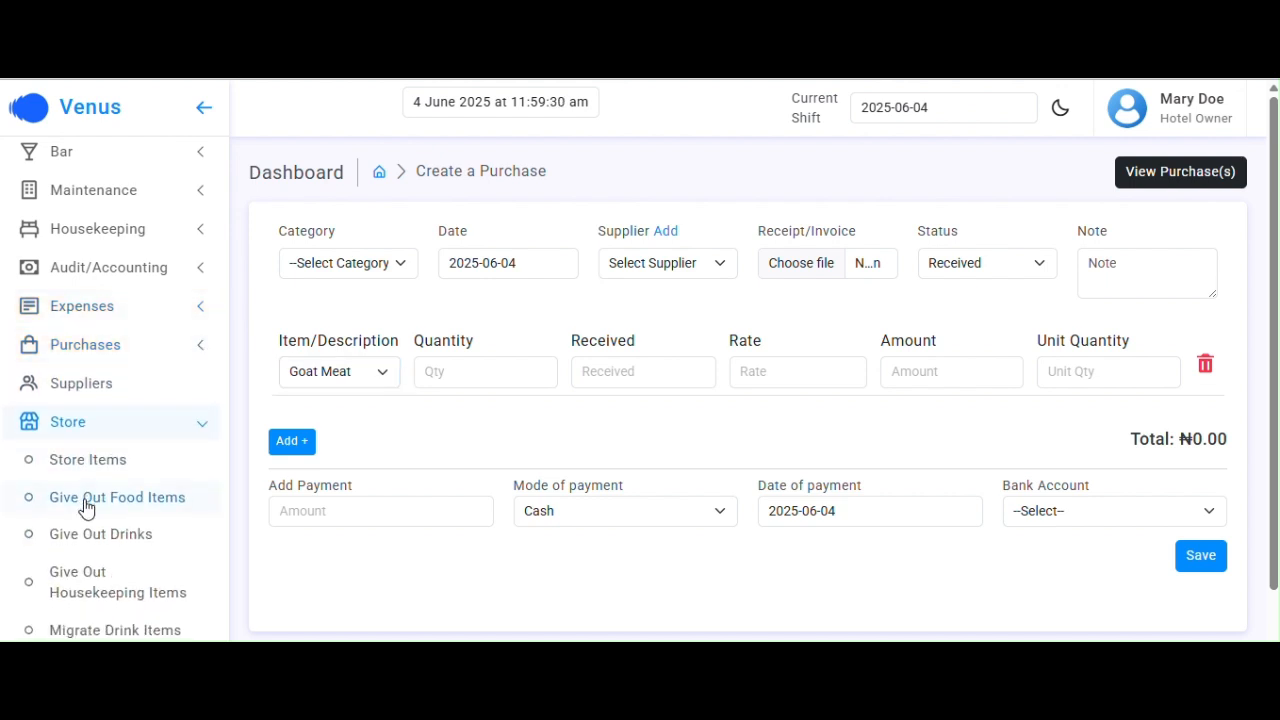
pyautogui.scroll(-2, 86, 500)
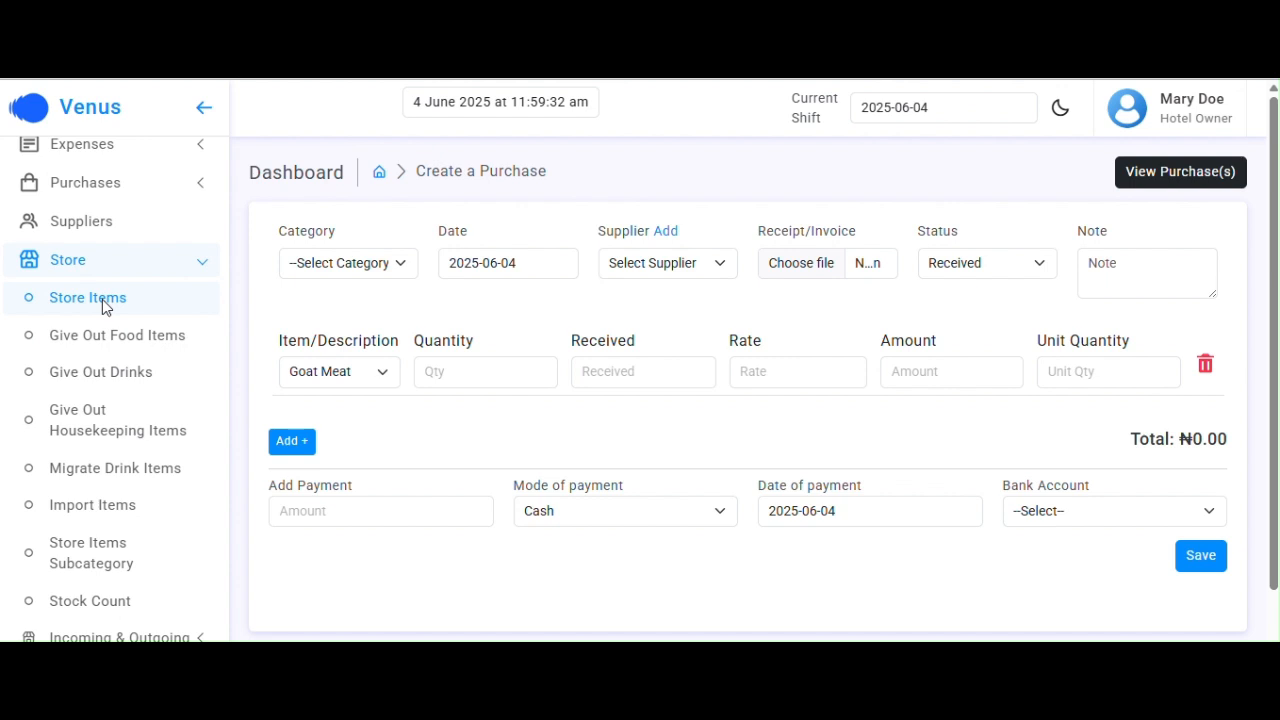
pyautogui.click(88, 298)
pyautogui.scroll(-1, 131, 455)
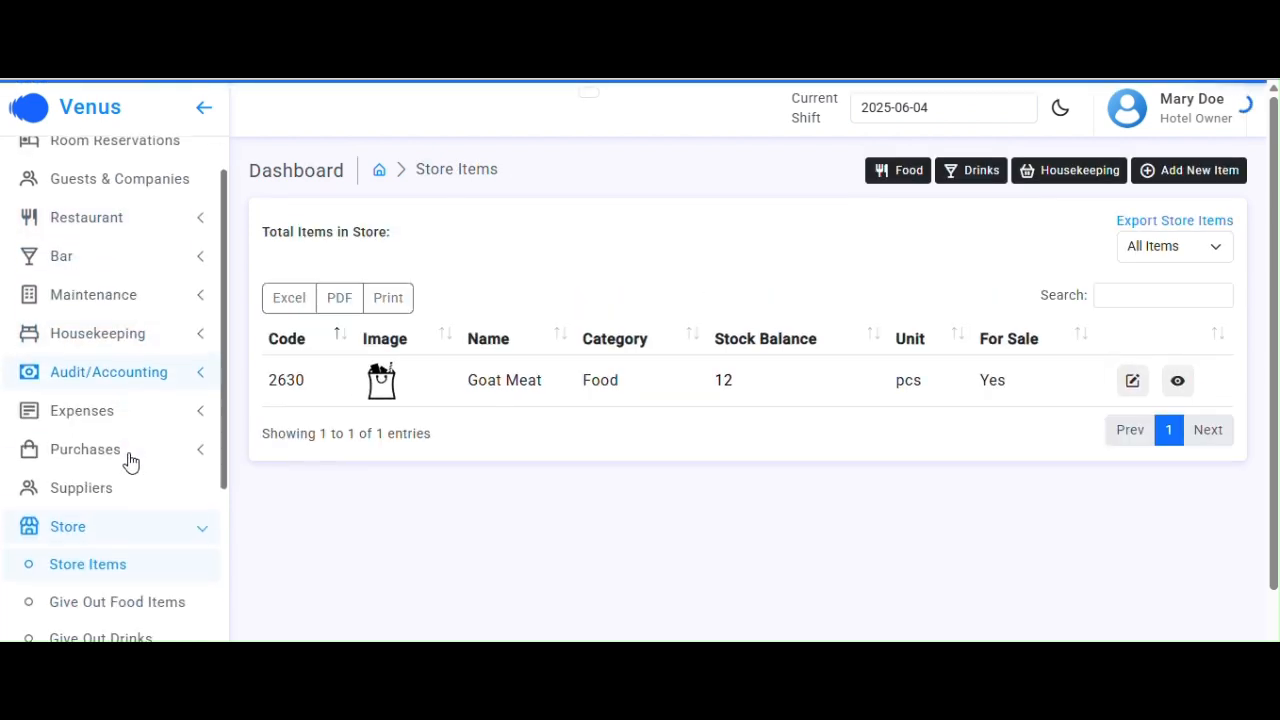
pyautogui.scroll(-5, 131, 460)
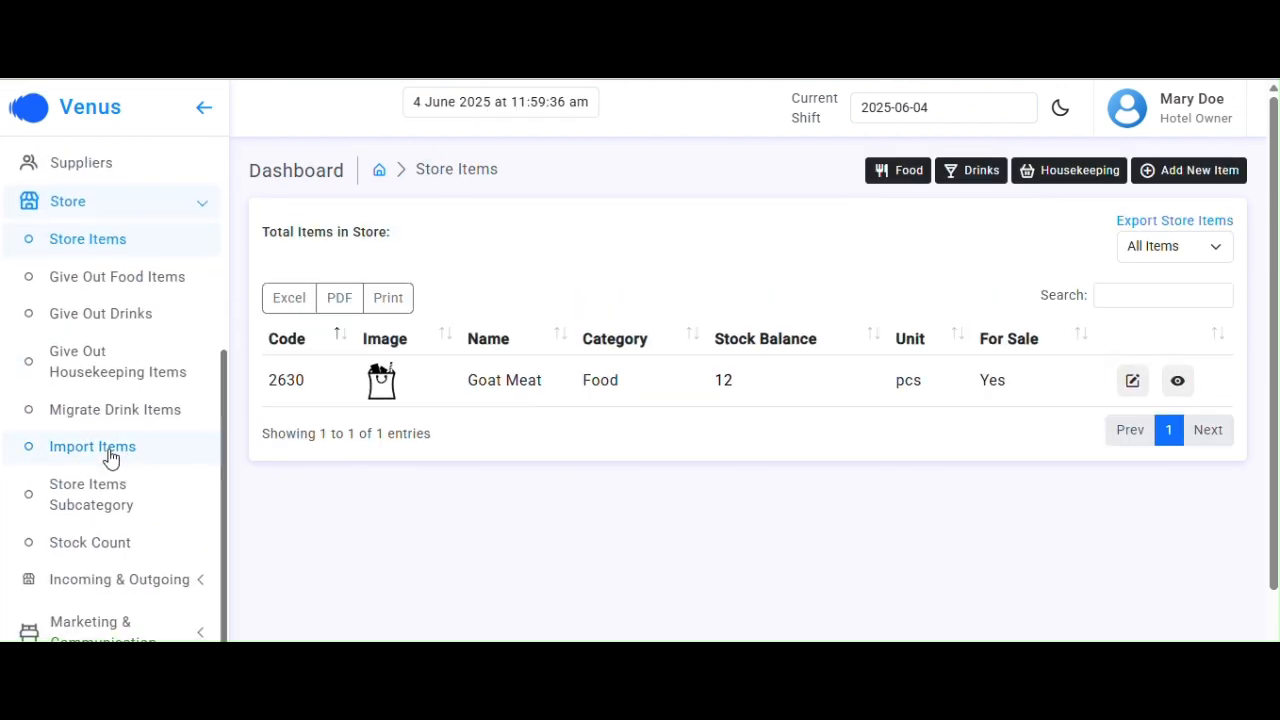
pyautogui.click(110, 452)
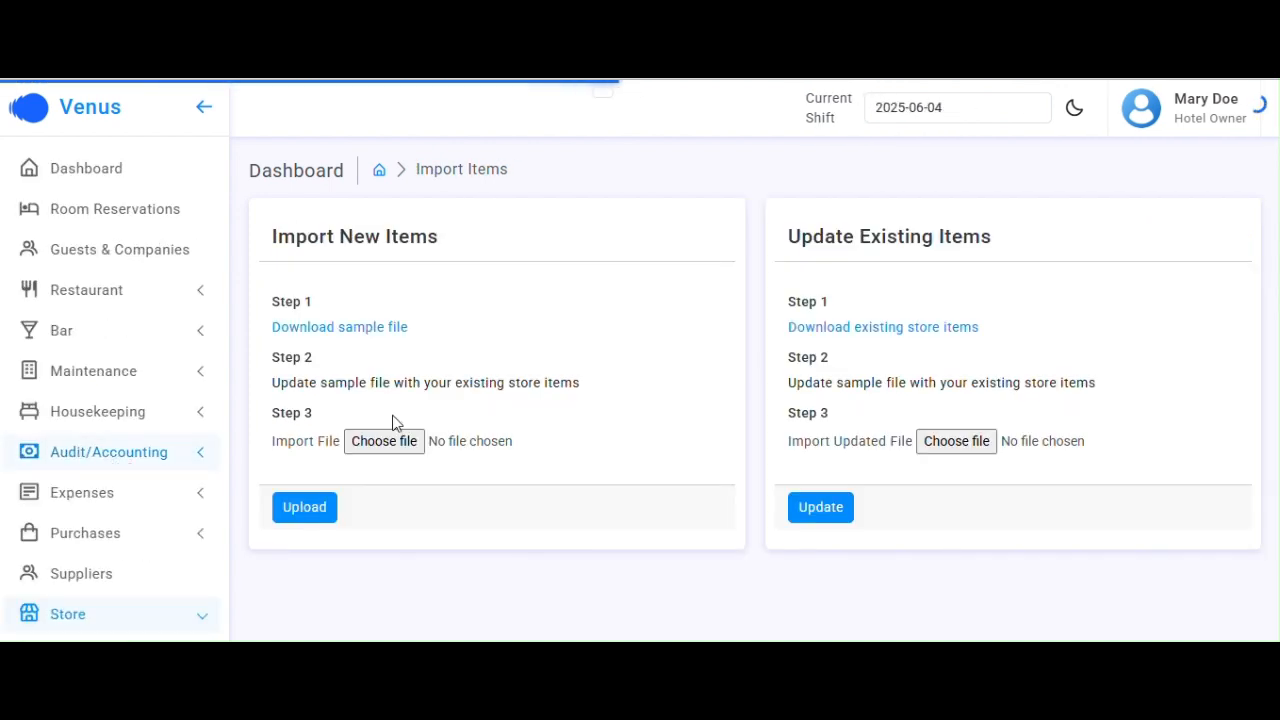
pyautogui.click(380, 330)
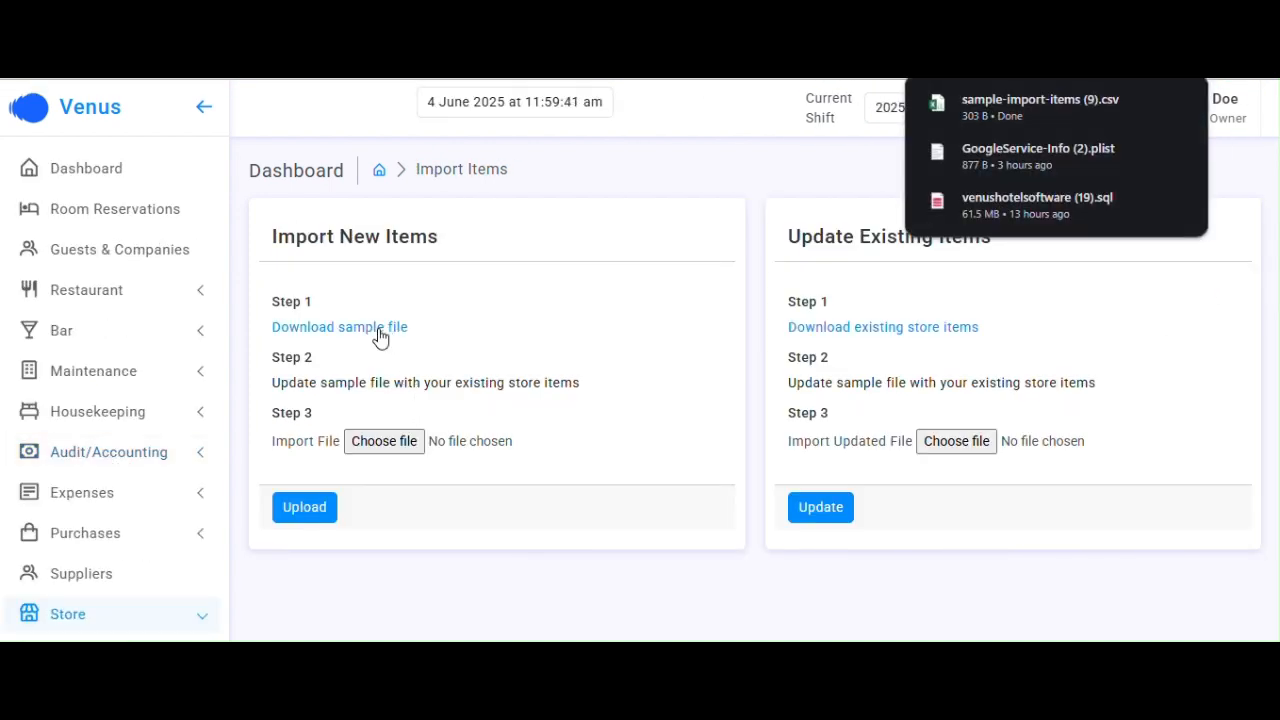
pyautogui.click(1042, 108)
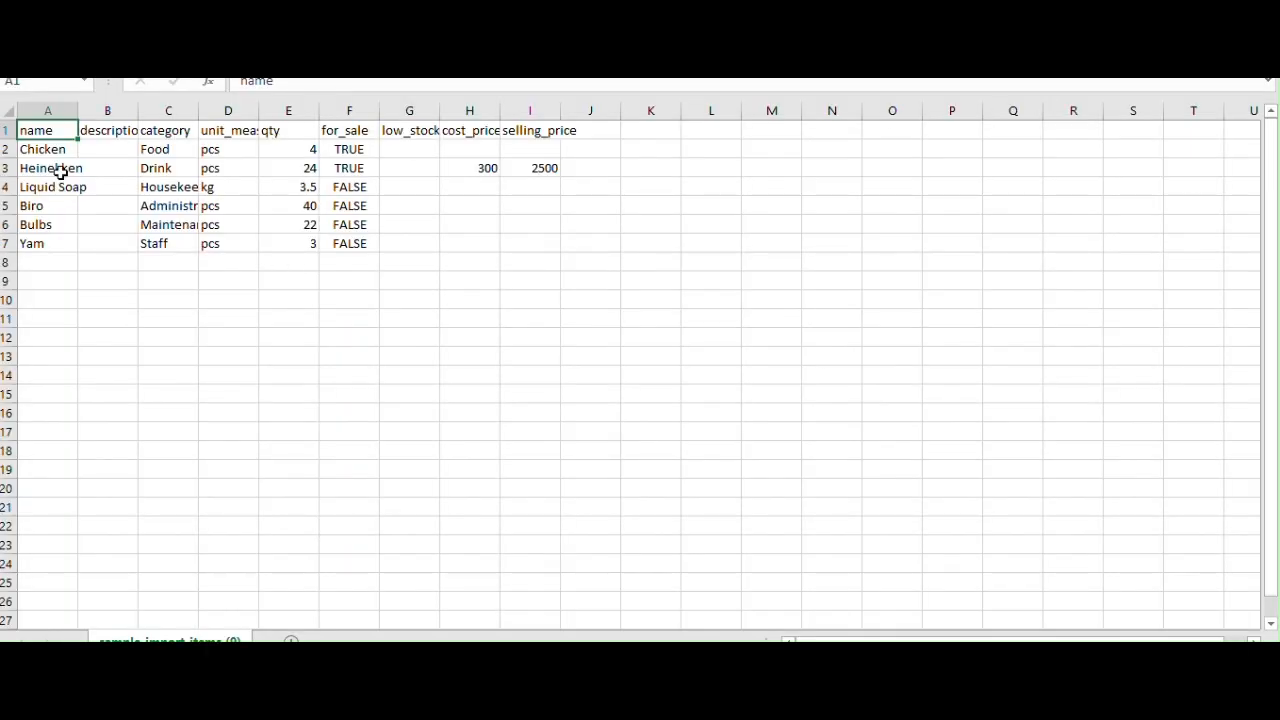
# Add Detergent in A8 with category Housekeeping in C8
pyautogui.moveTo(43, 154)
pyautogui.mouseDown()
pyautogui.moveTo(45, 252)
pyautogui.moveTo(537, 249)
pyautogui.moveTo(37, 223)
pyautogui.moveTo(46, 331)
pyautogui.moveTo(54, 149)
pyautogui.mouseUp()
pyautogui.click(45, 244)
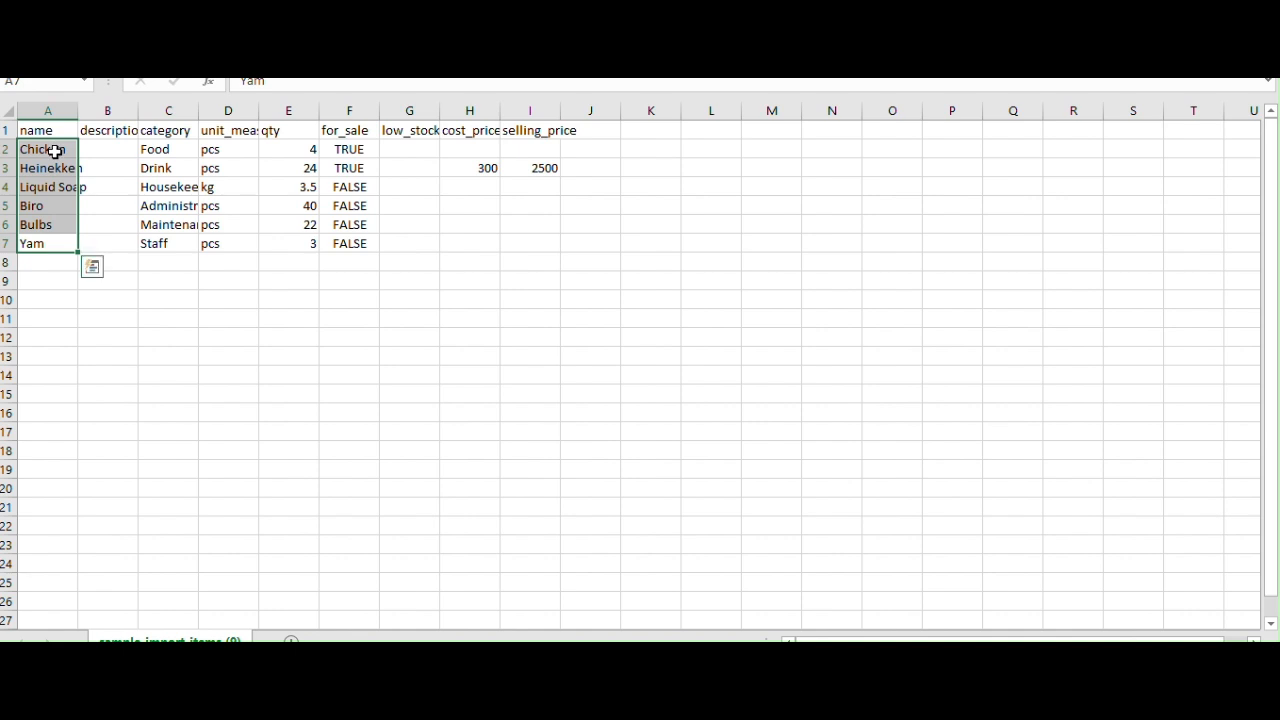
pyautogui.click(46, 264)
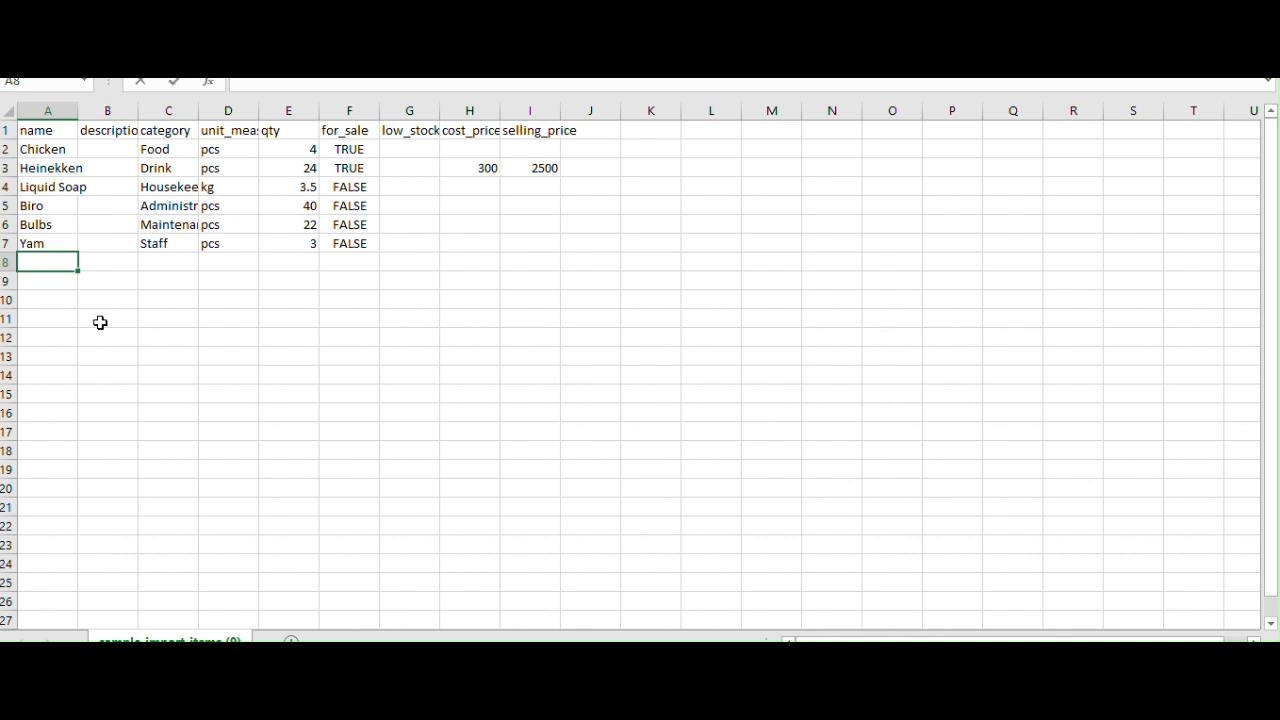
pyautogui.write('Detergetnt')
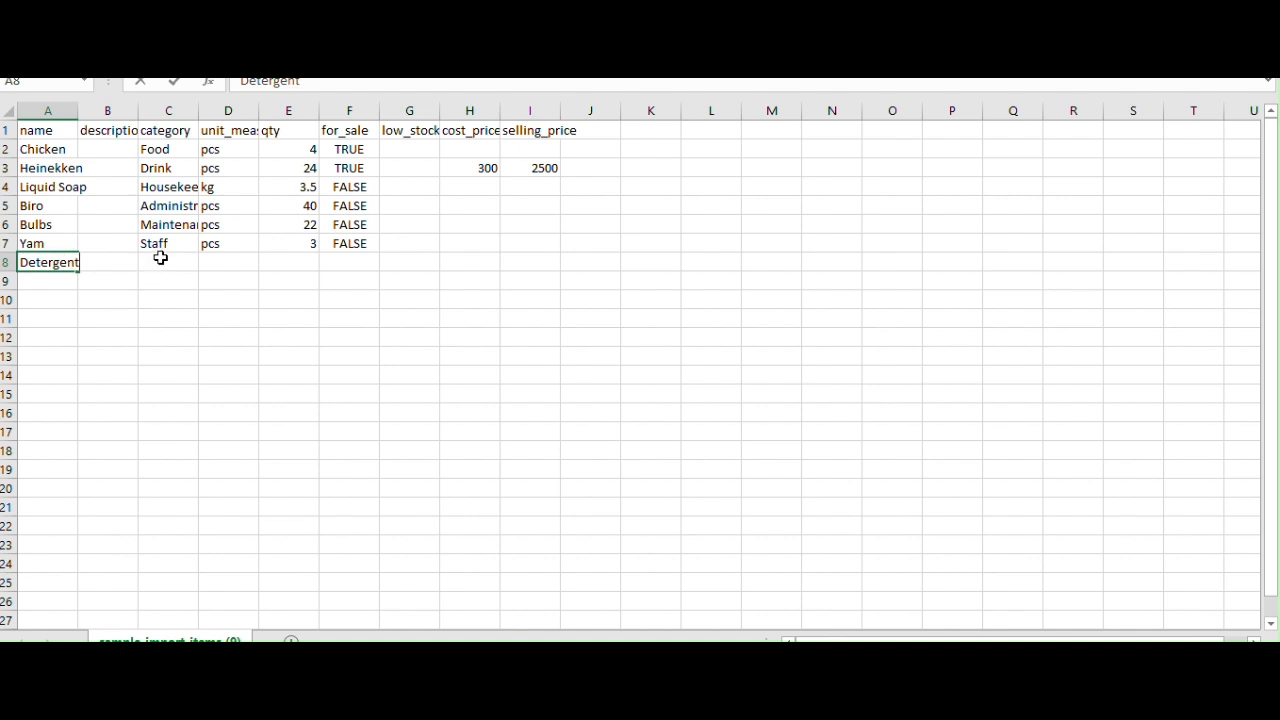
pyautogui.click(161, 260)
pyautogui.write('Housekeeping')
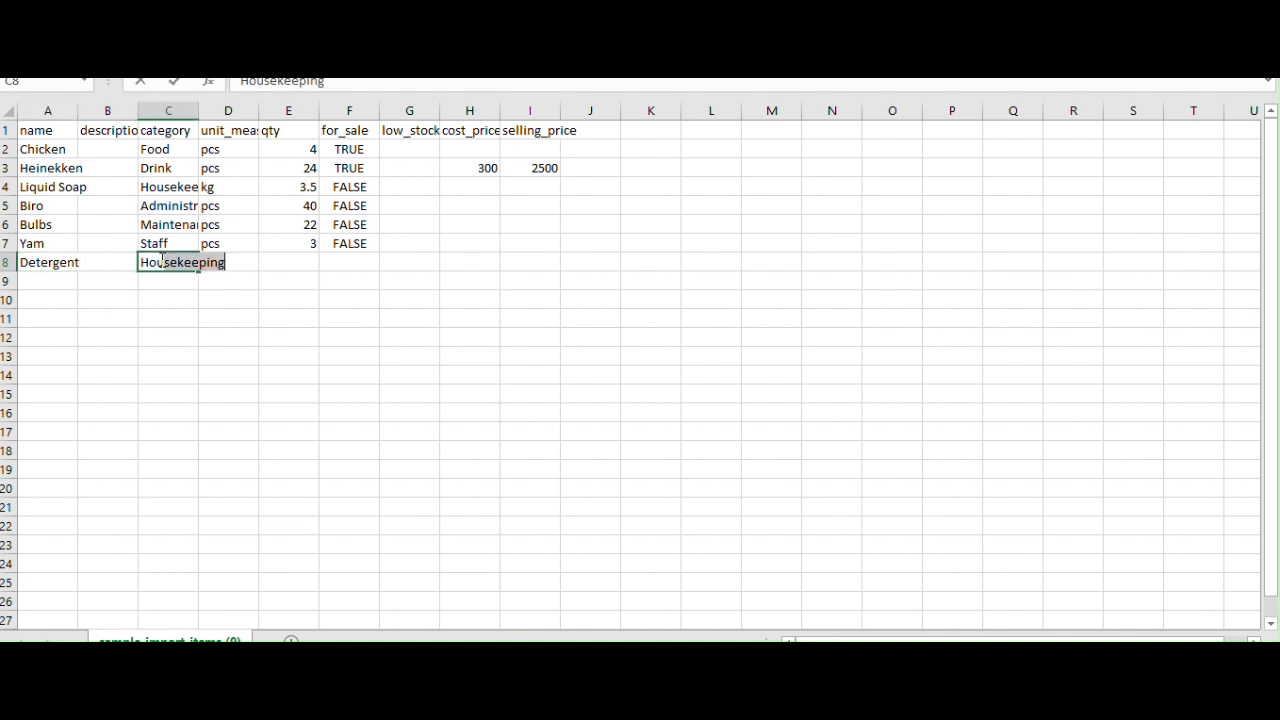
pyautogui.press('Return')
pyautogui.click(160, 242)
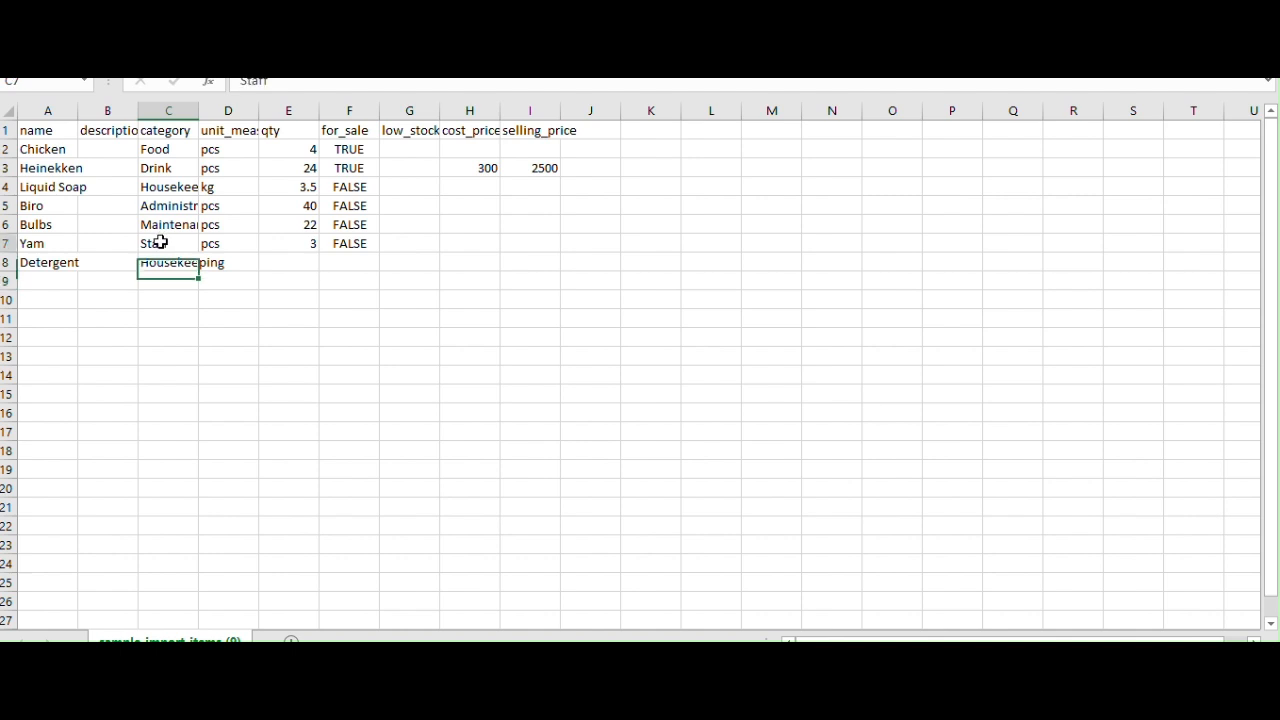
pyautogui.moveTo(160, 242); pyautogui.dragTo(163, 149)
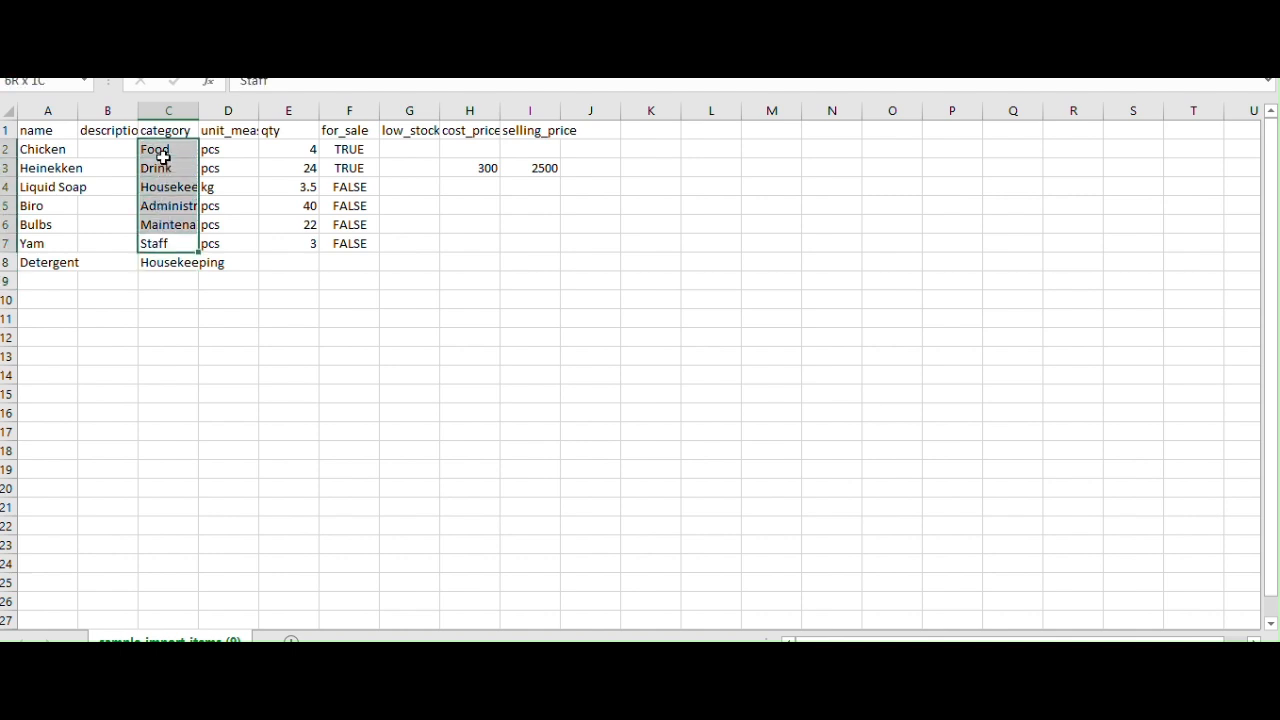
# Give the Detergent row unit pcs, quantity 0 and for_sale FALSE
pyautogui.click(245, 264)
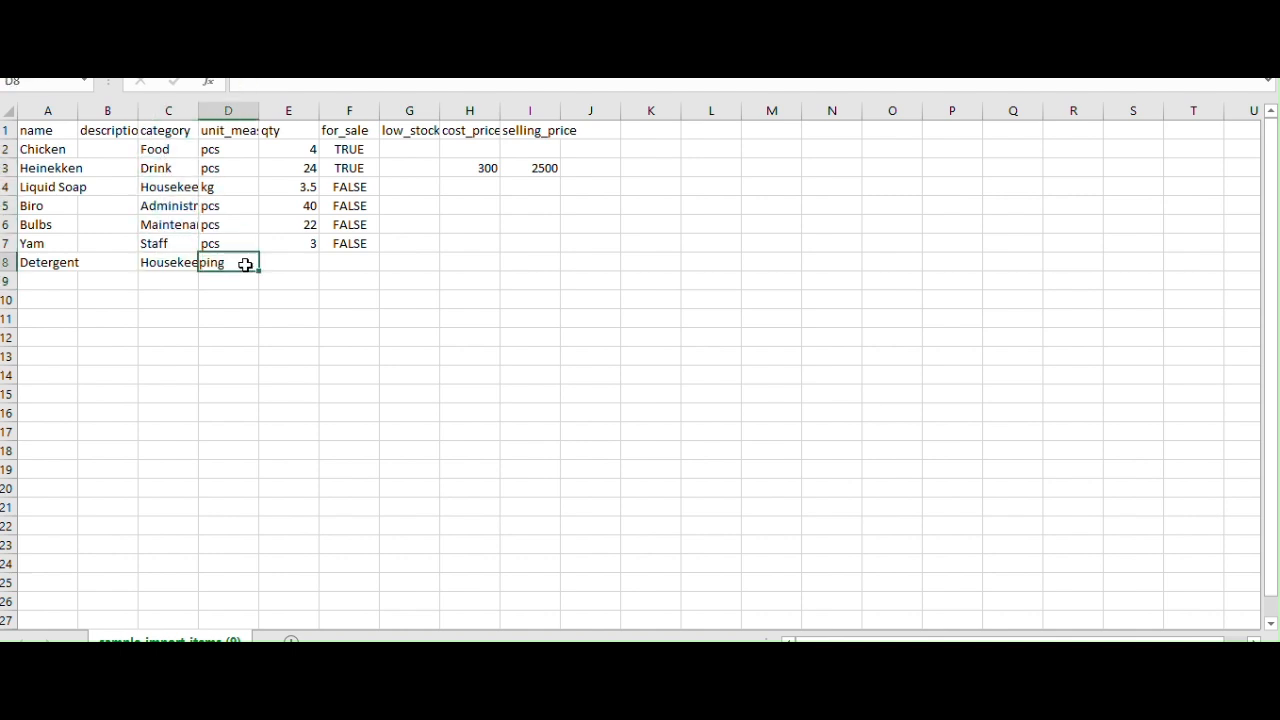
pyautogui.write('pcs')
pyautogui.press('Tab')
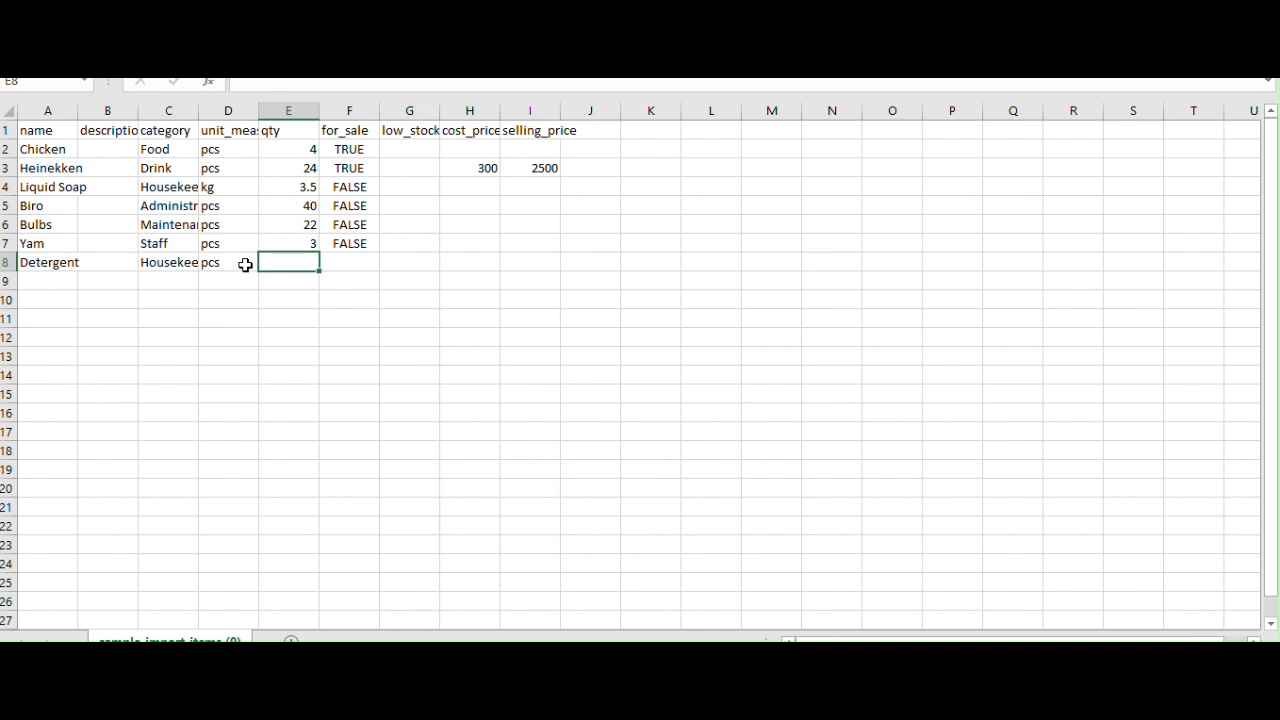
pyautogui.write('0')
pyautogui.press('Tab')
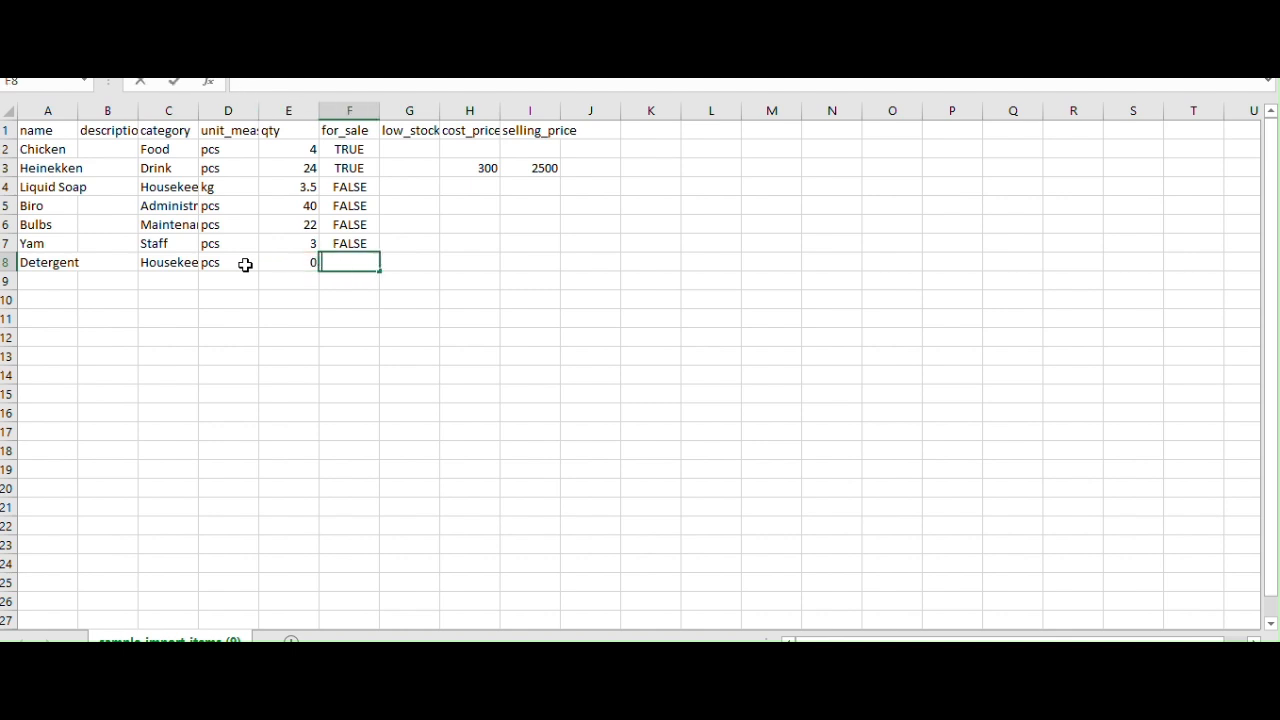
pyautogui.write('Fa')
pyautogui.write('ALS')
pyautogui.write('E')
pyautogui.press('Tab')
pyautogui.press('Tab')
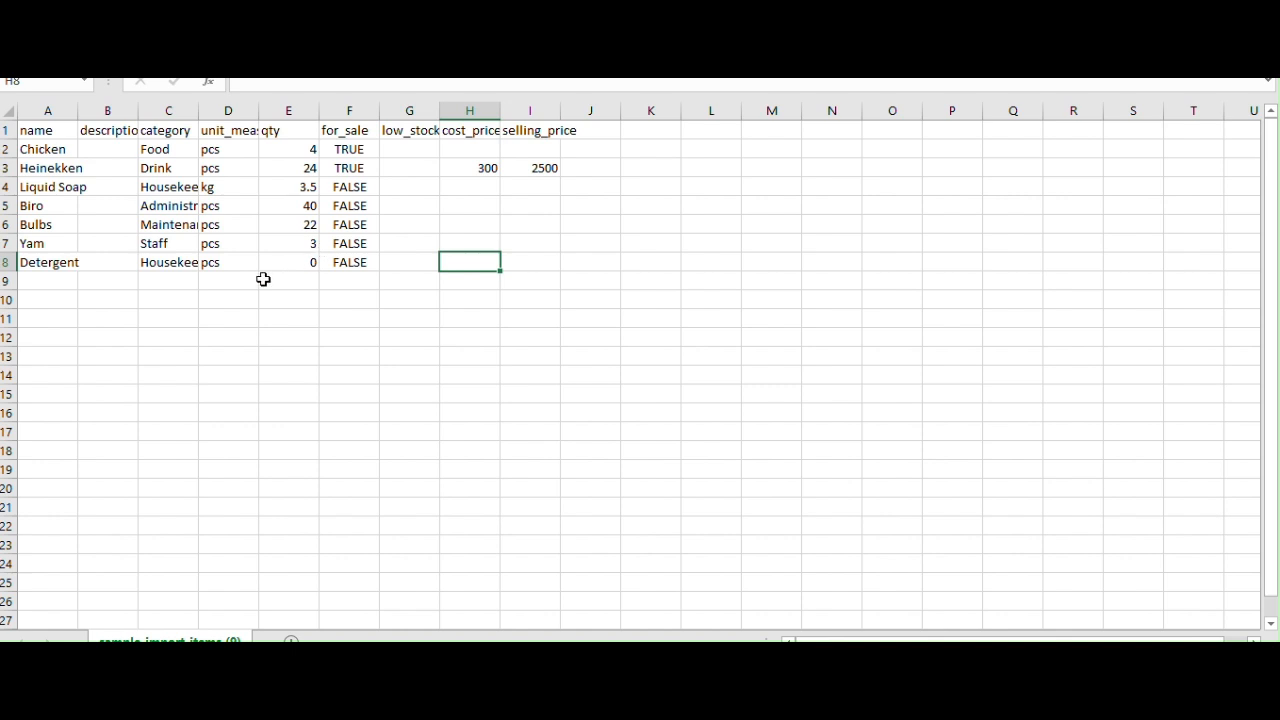
# Save the sheet and keep it in CSV format
pyautogui.hotkey('ctrl', 's')
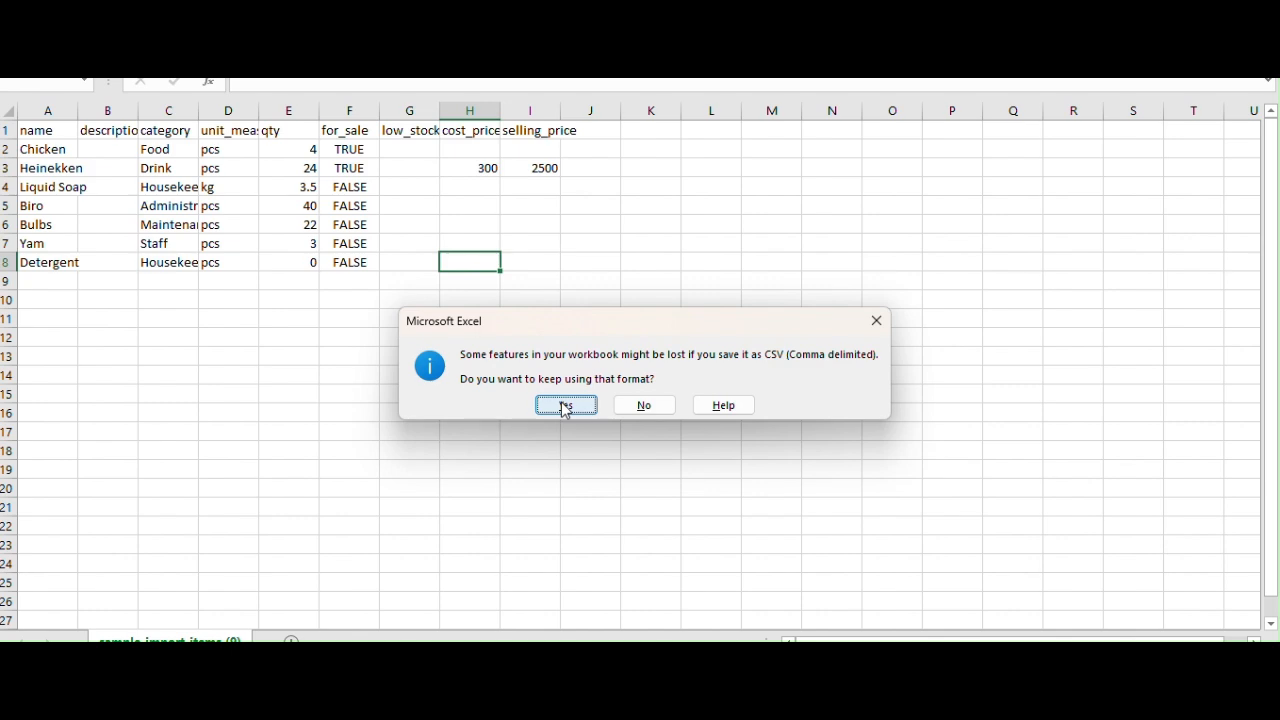
pyautogui.click(566, 405)
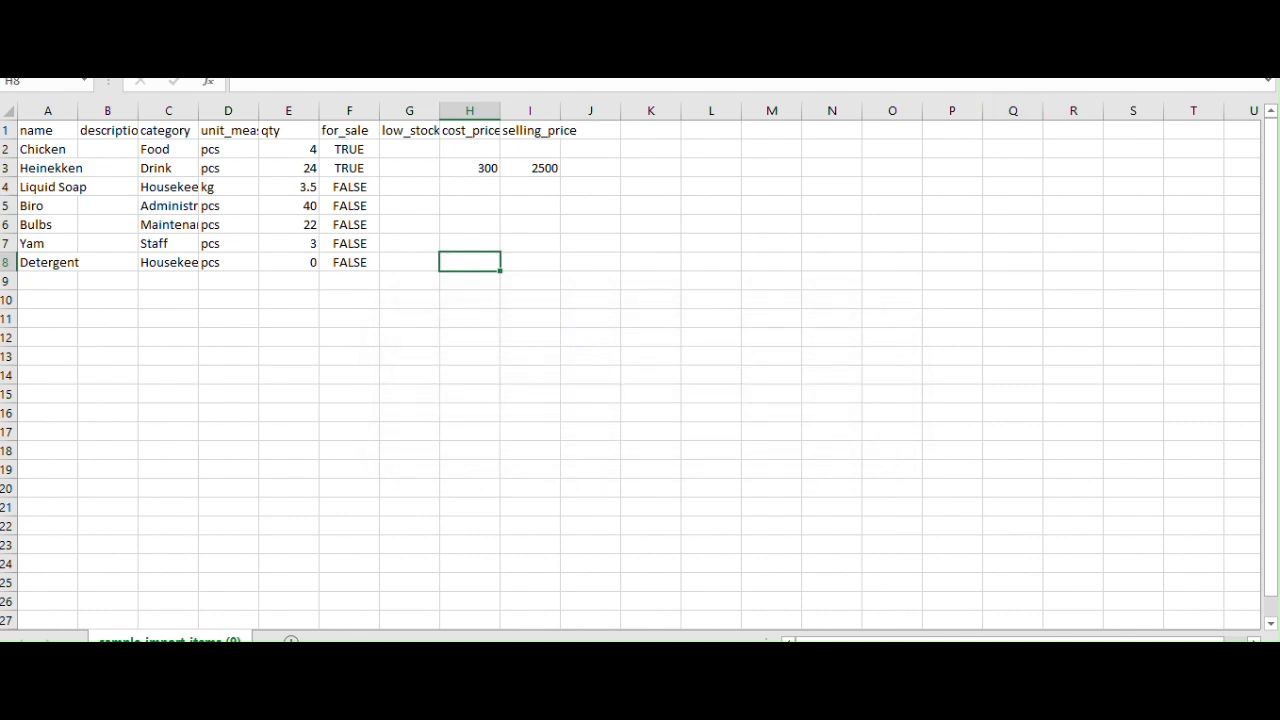
pyautogui.click(597, 700)
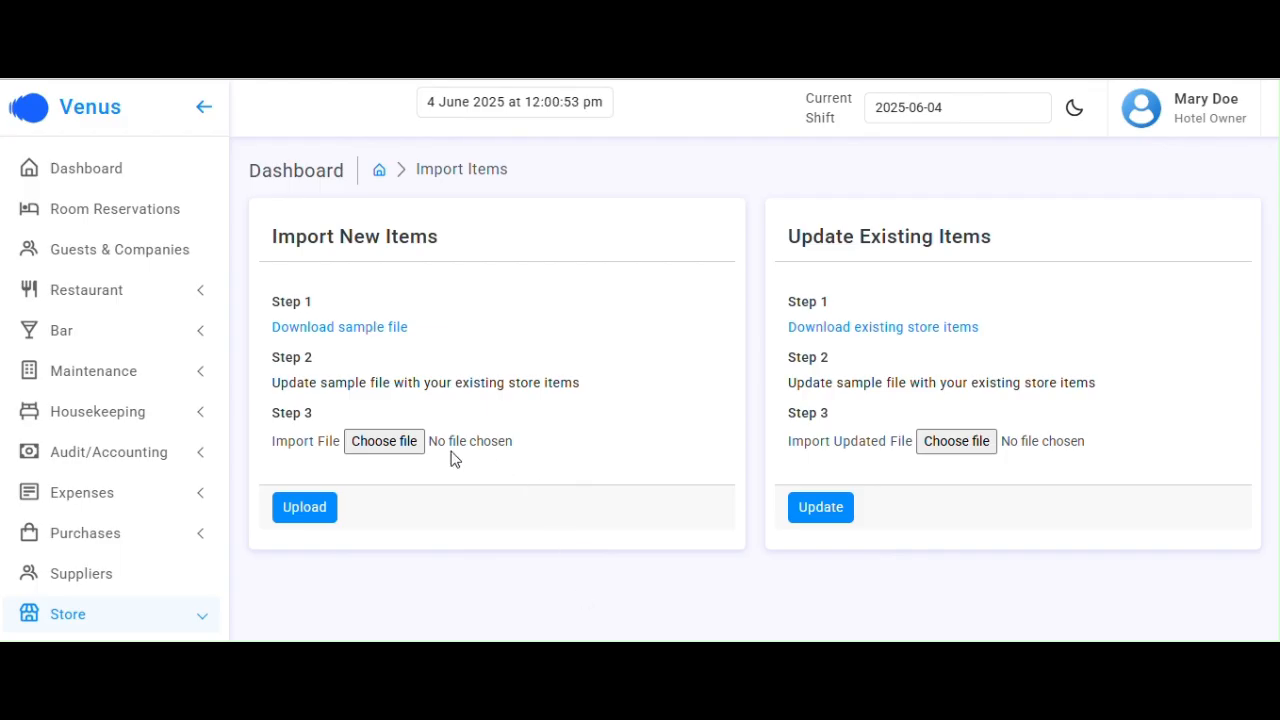
# Upload sample-import-items (9).csv under Import New Items, bringing Store Items to 8 entries
pyautogui.click(388, 442)
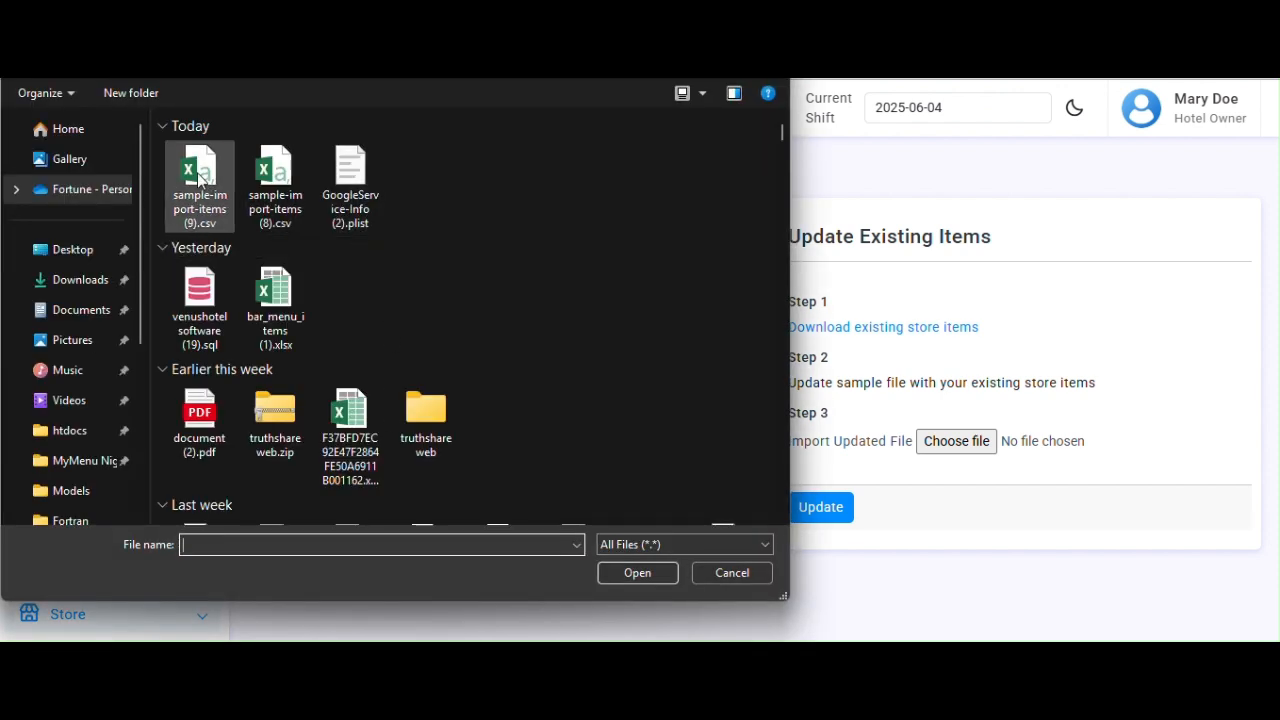
pyautogui.click(192, 177)
pyautogui.doubleClick(192, 177)
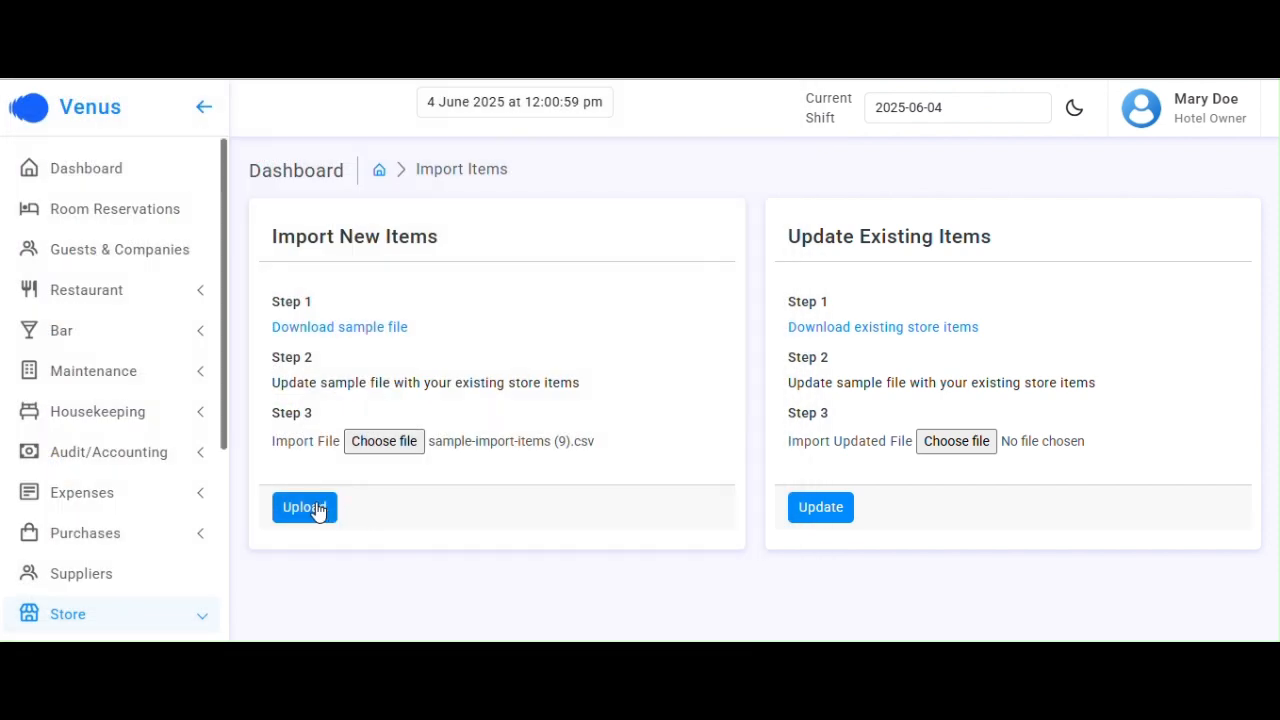
pyautogui.click(314, 508)
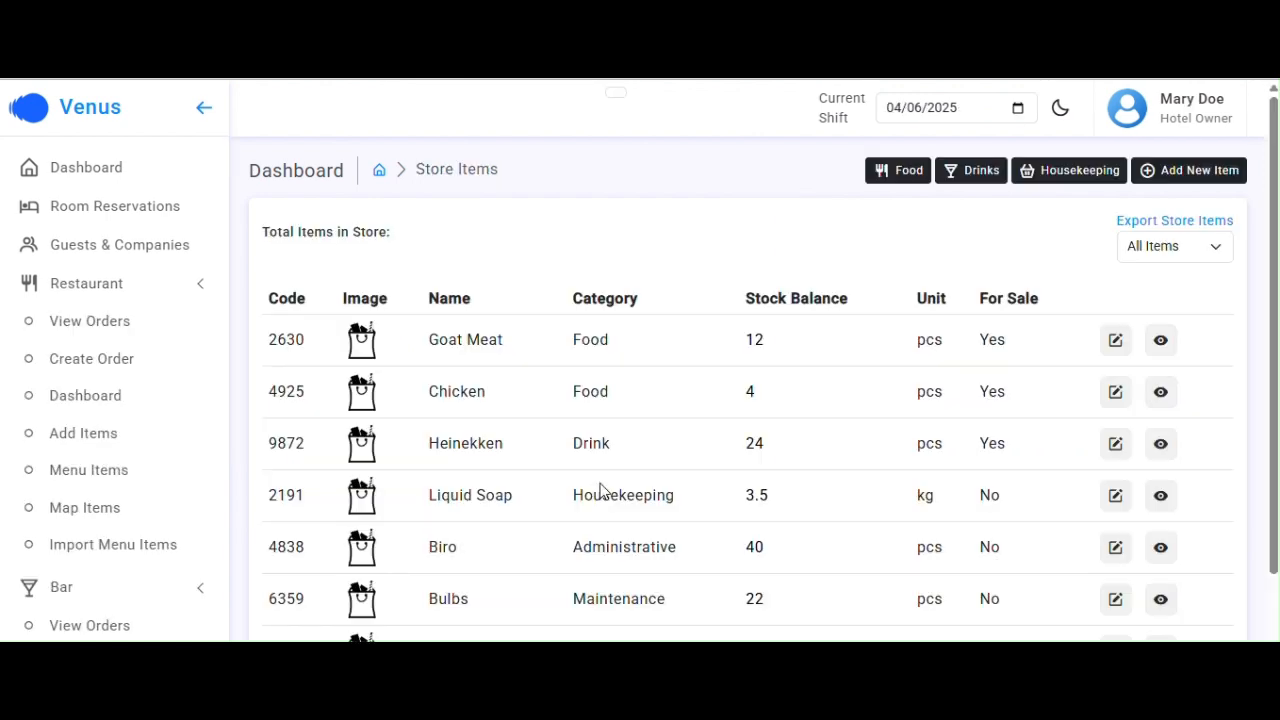
pyautogui.scroll(-2, 827, 530)
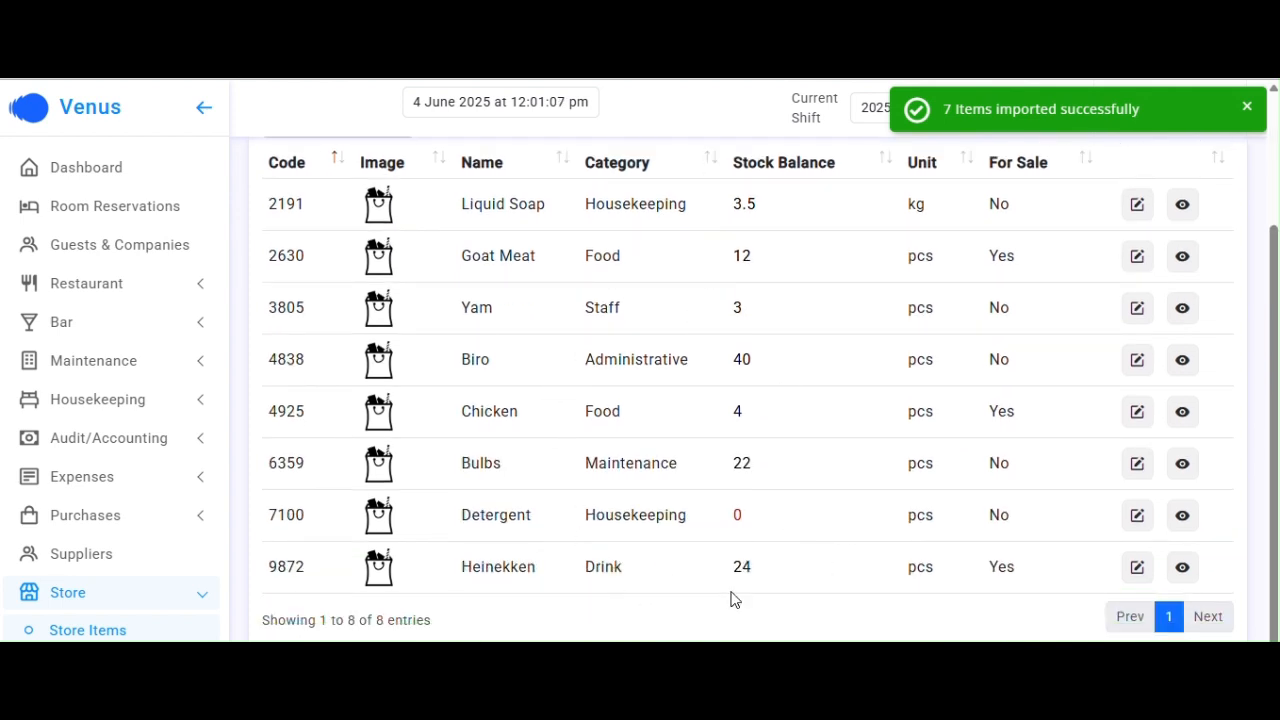
pyautogui.scroll(1, 614, 500)
pyautogui.scroll(3, 614, 500)
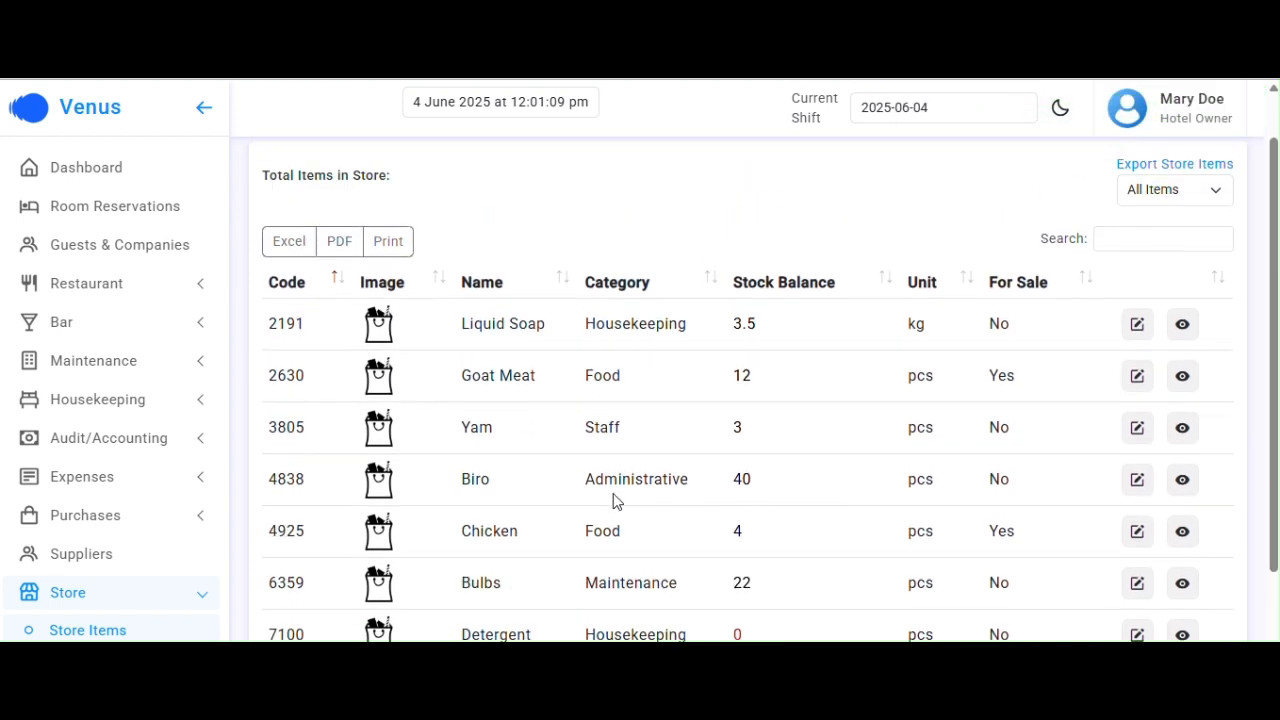
pyautogui.click(105, 522)
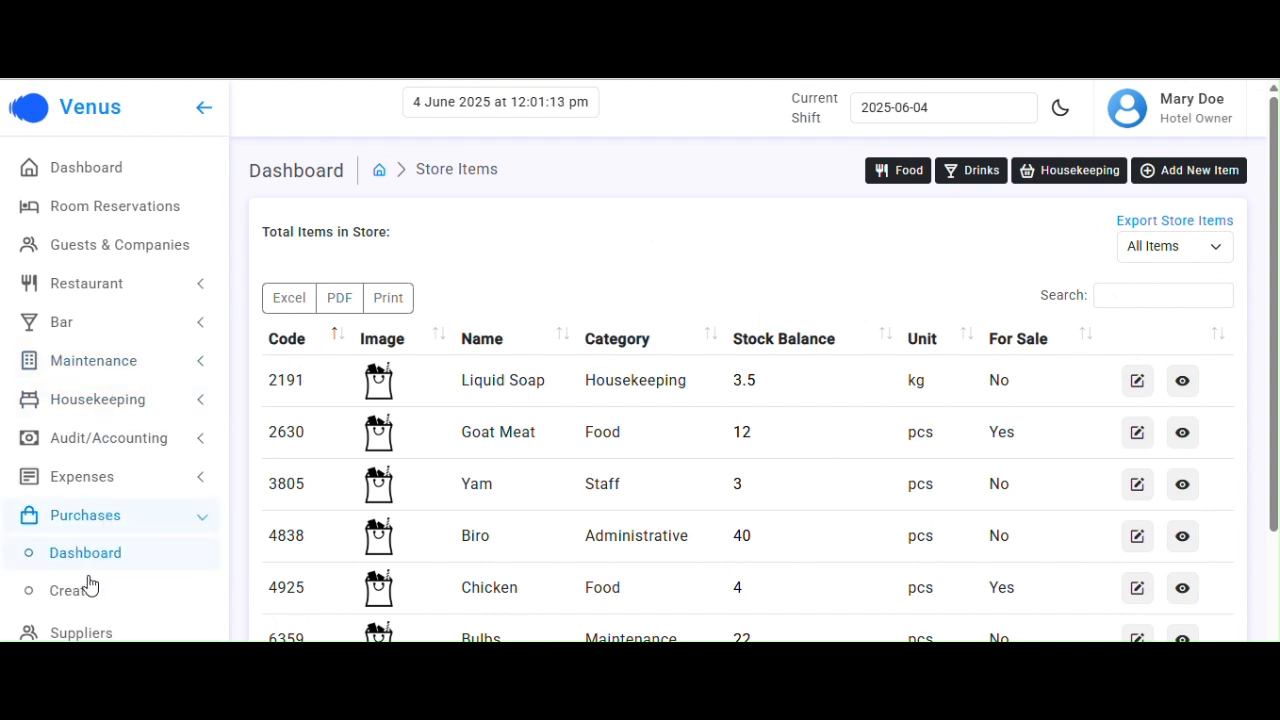
# On a new purchase, enter Goat Meat quantity 10 at rate 1500 and set category Food
pyautogui.click(84, 593)
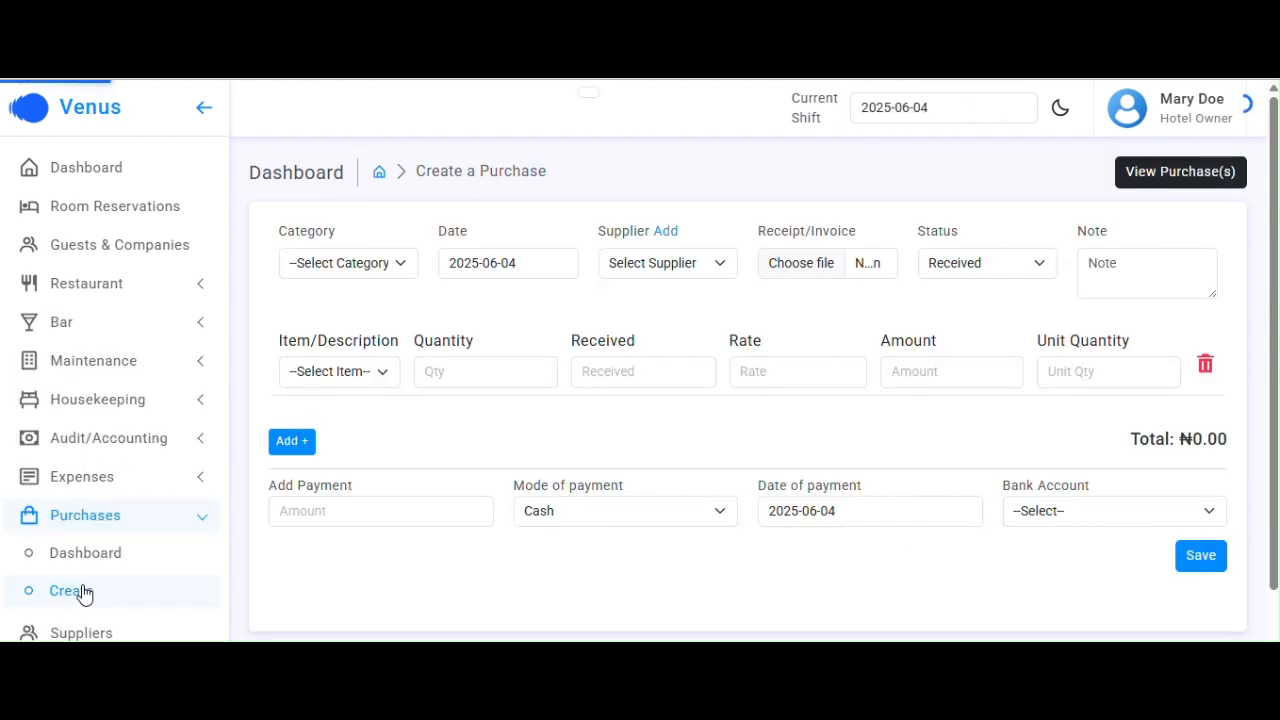
pyautogui.click(374, 372)
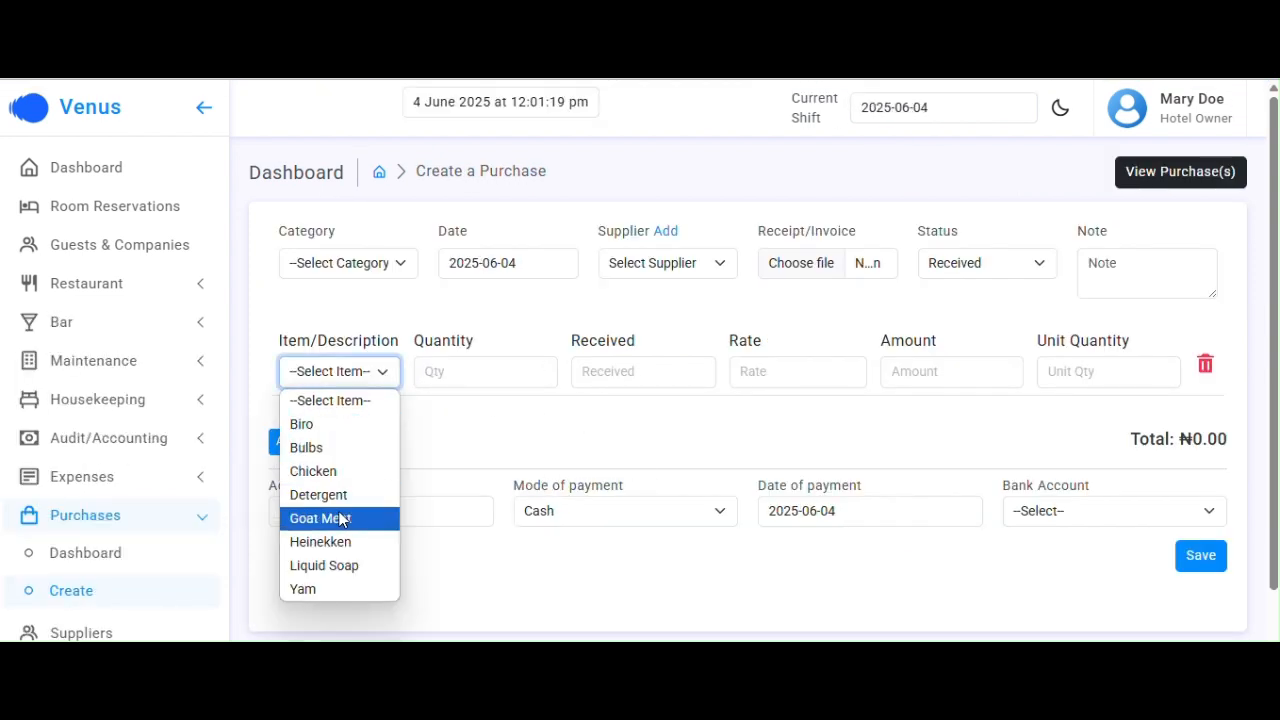
pyautogui.click(340, 520)
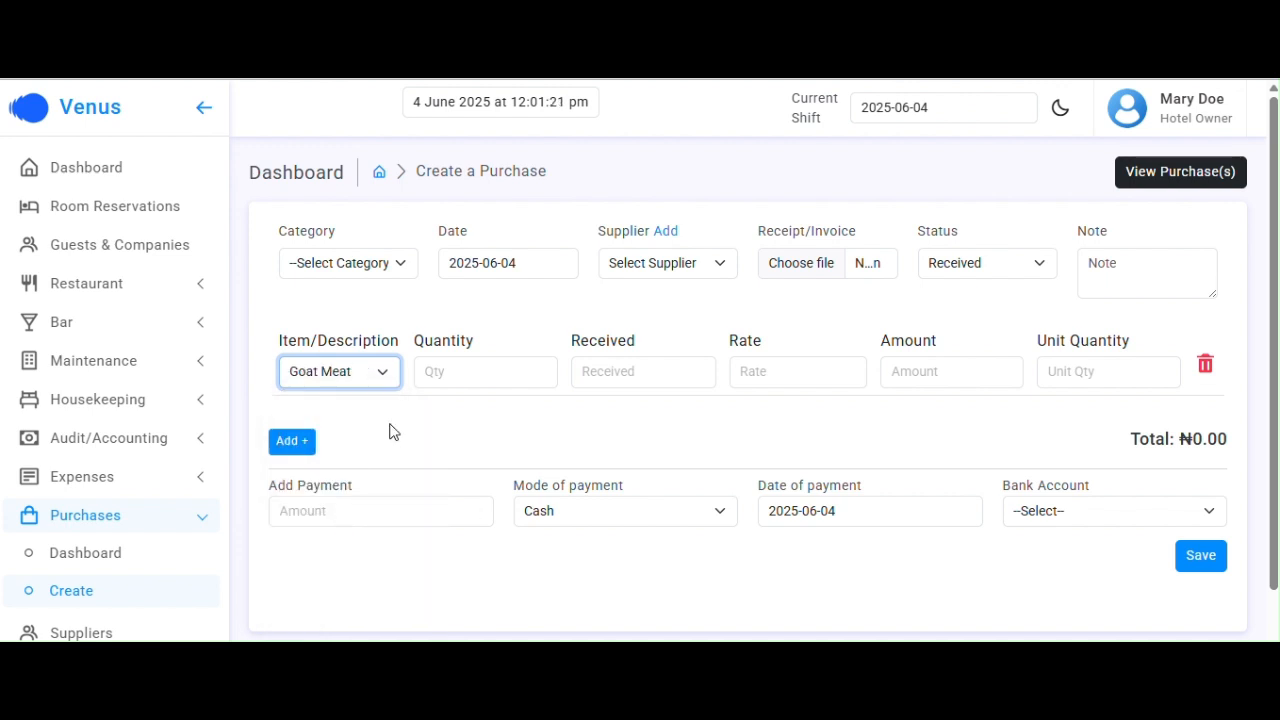
pyautogui.click(467, 364)
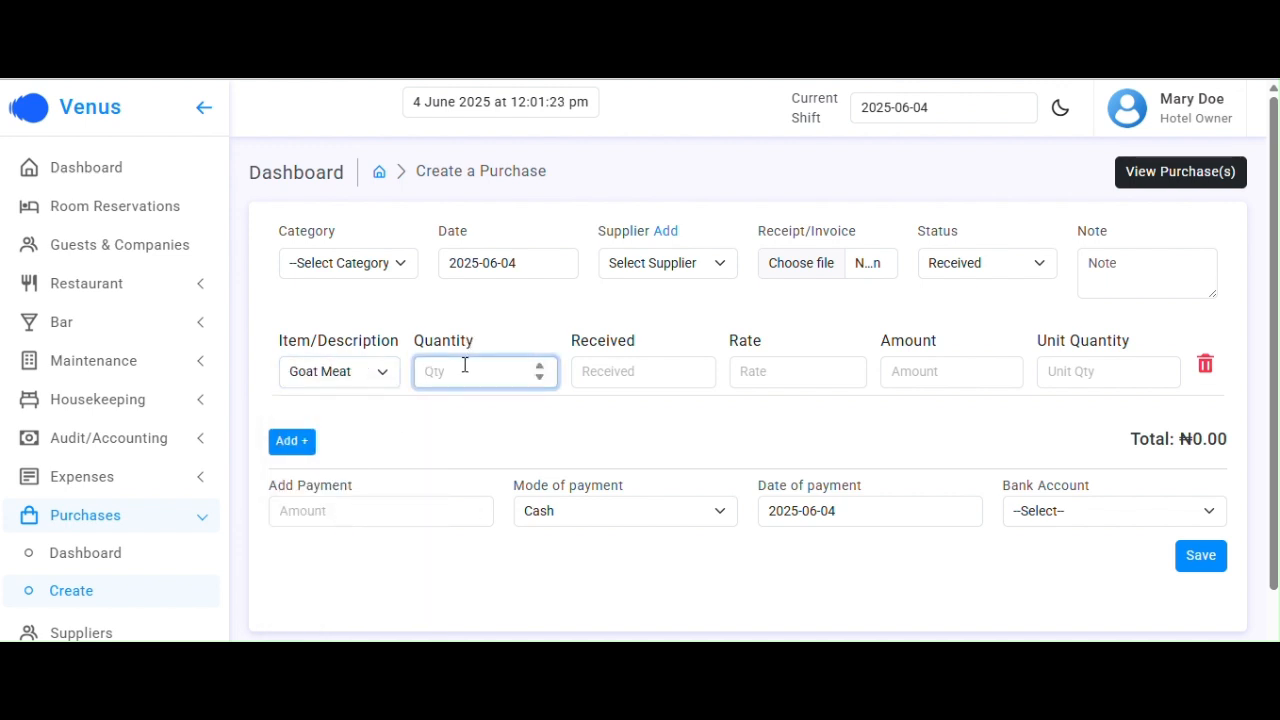
pyautogui.write('10')
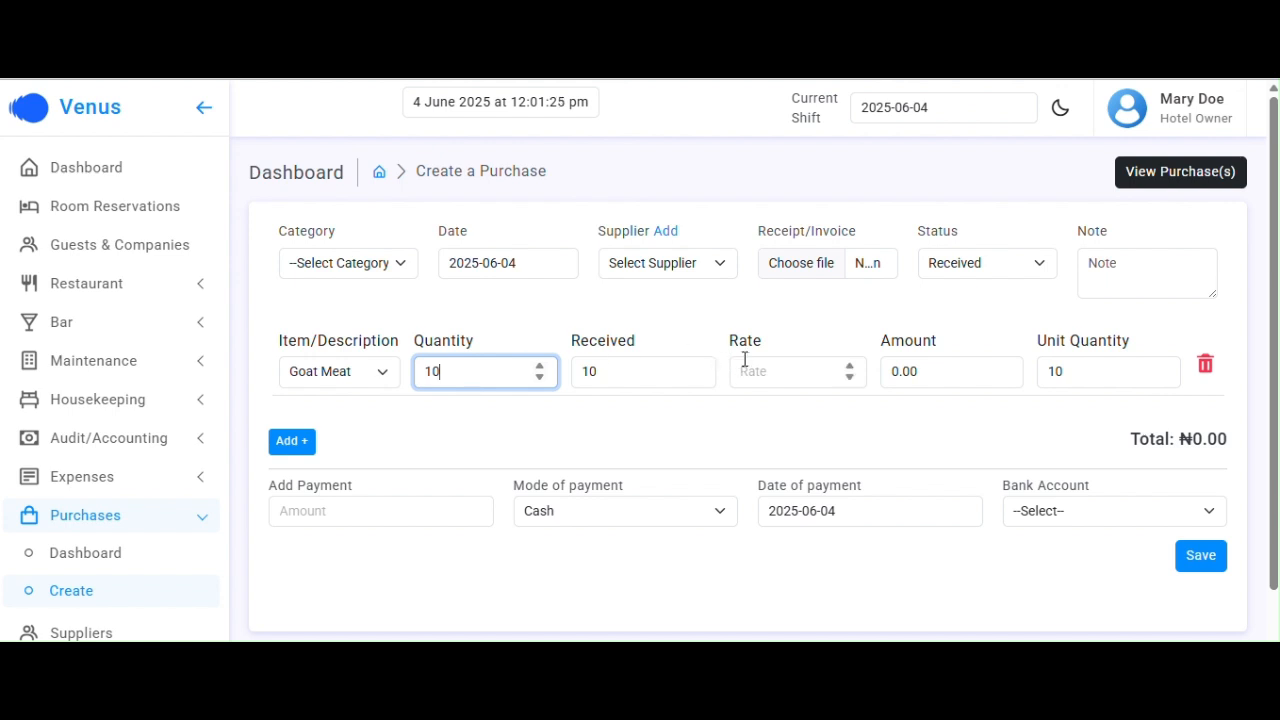
pyautogui.click(758, 369)
pyautogui.write('1500')
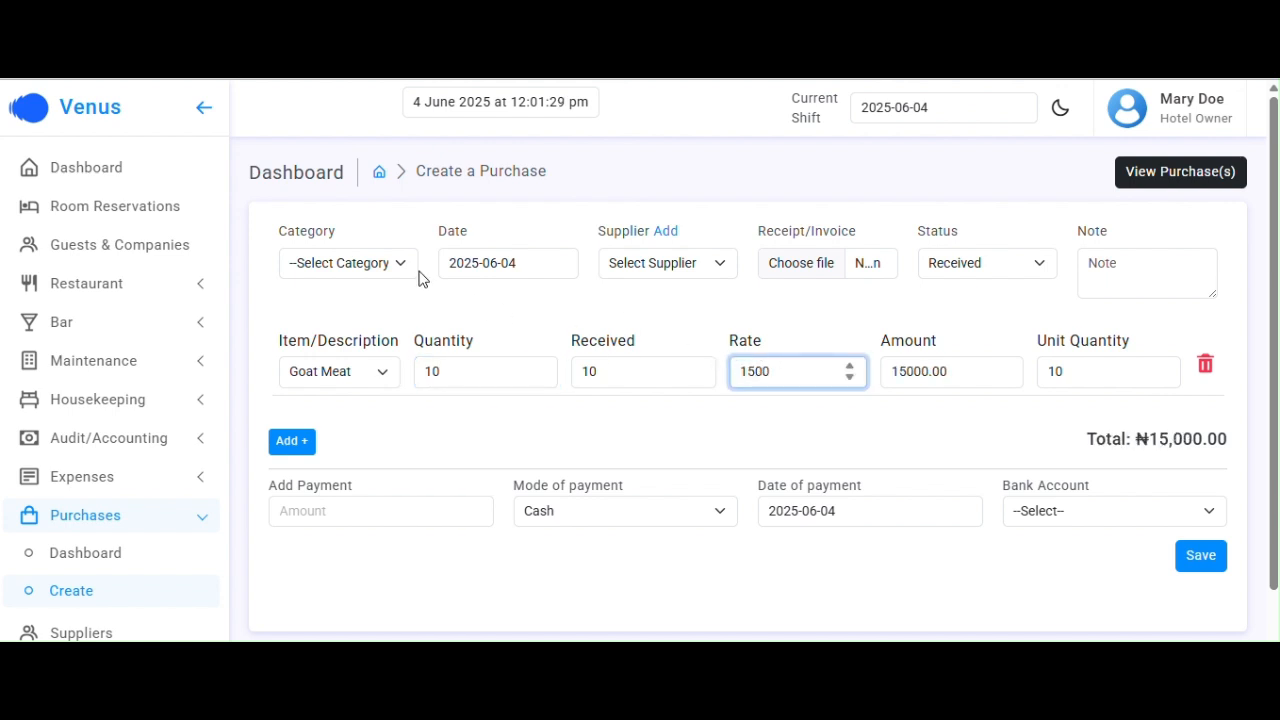
pyautogui.click(380, 264)
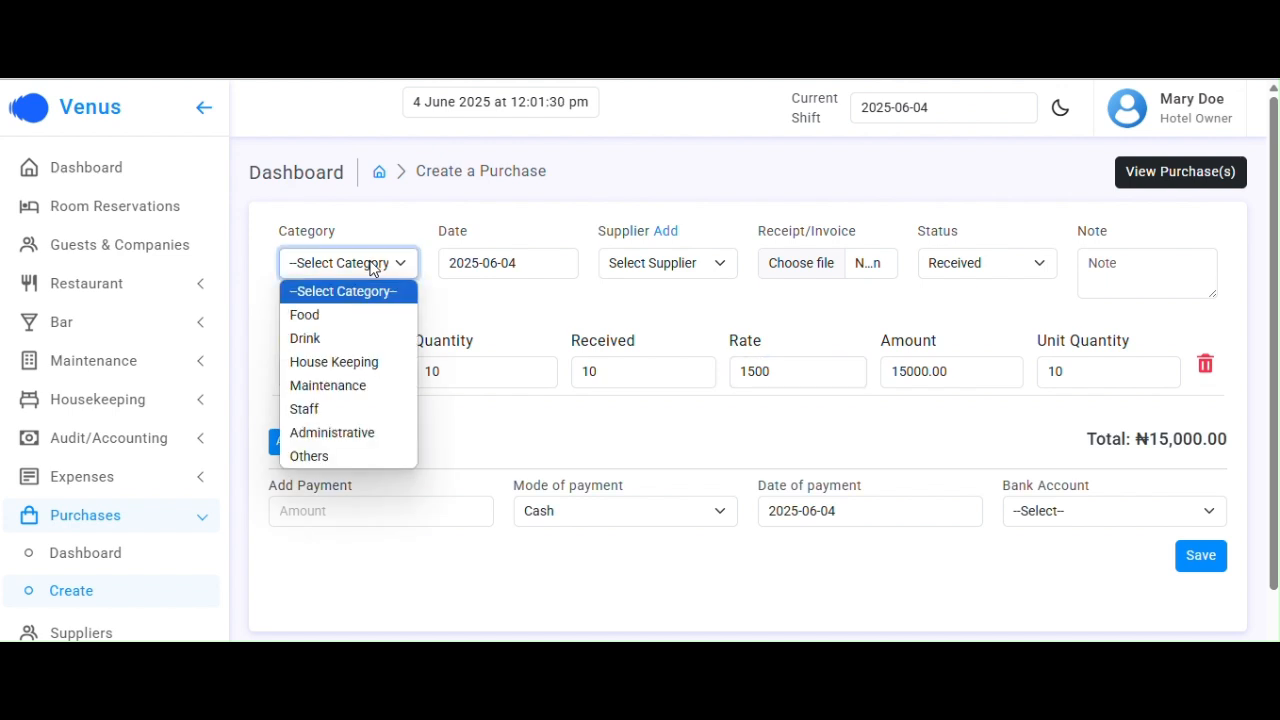
pyautogui.click(343, 316)
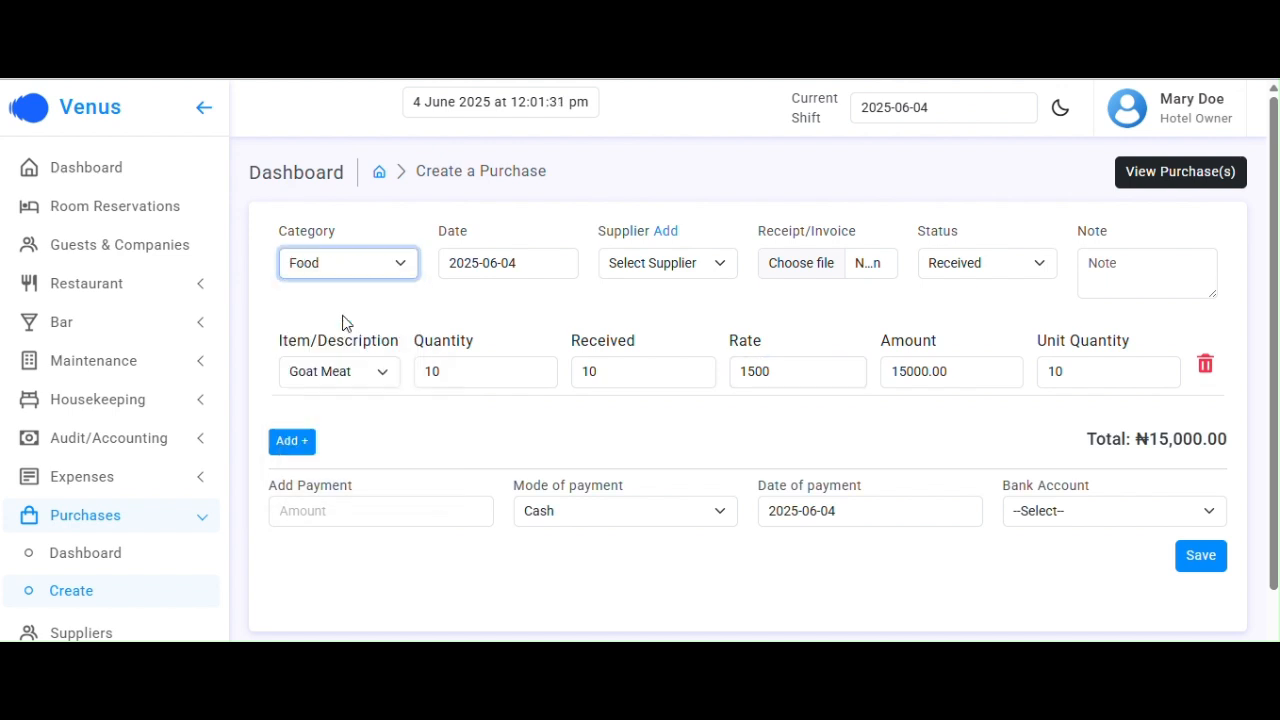
# Add a second row for Chicken, quantity 15 at rate 1800, totalling ₦42,000.00
pyautogui.click(298, 443)
pyautogui.click(372, 446)
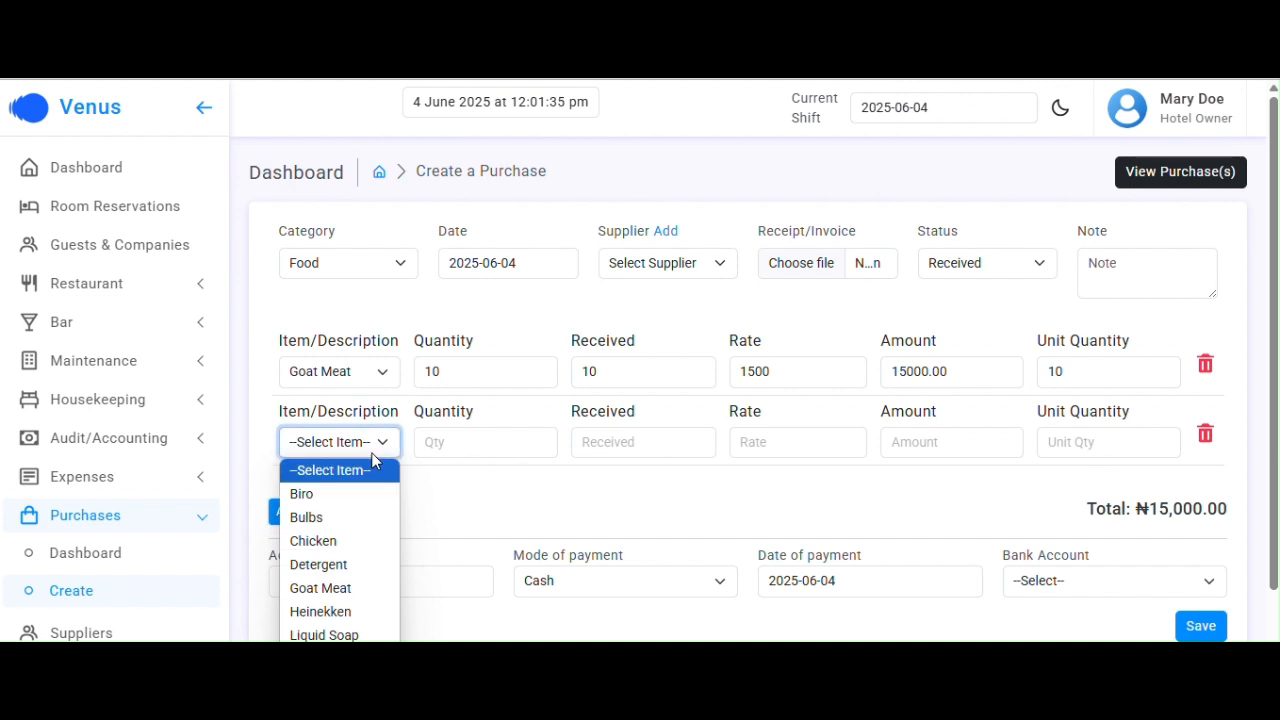
pyautogui.click(336, 550)
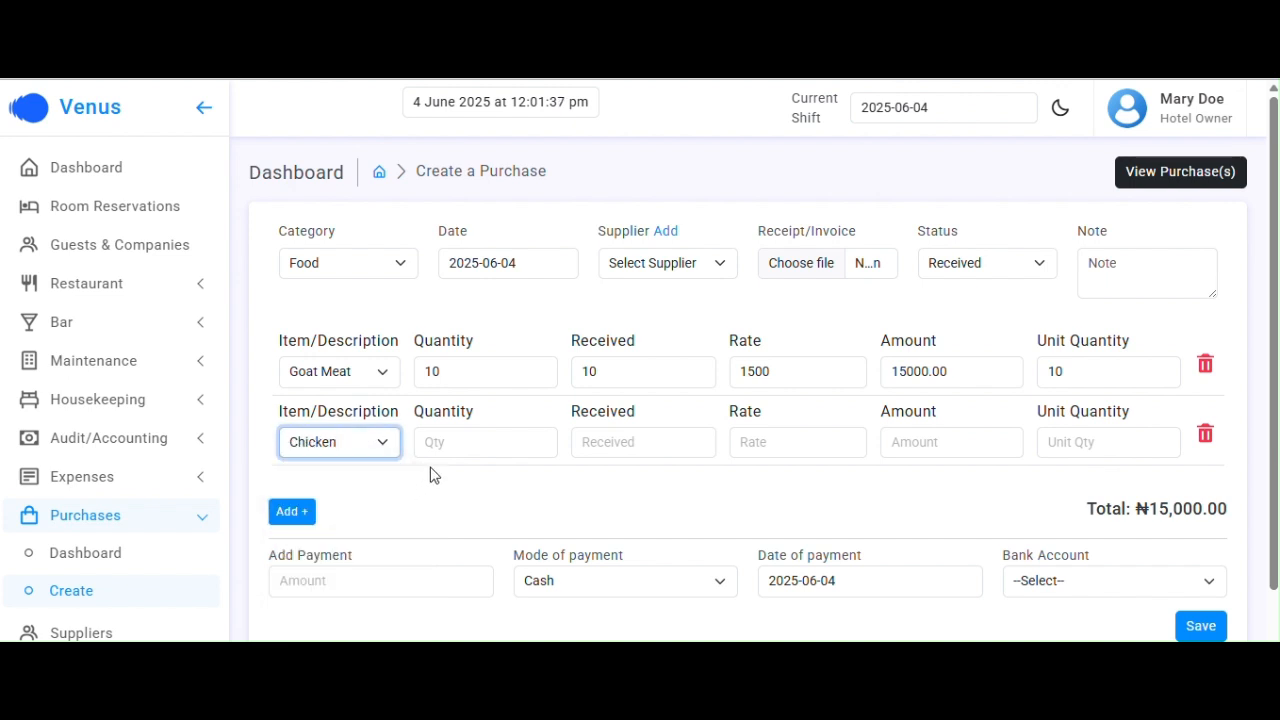
pyautogui.click(456, 443)
pyautogui.write('15')
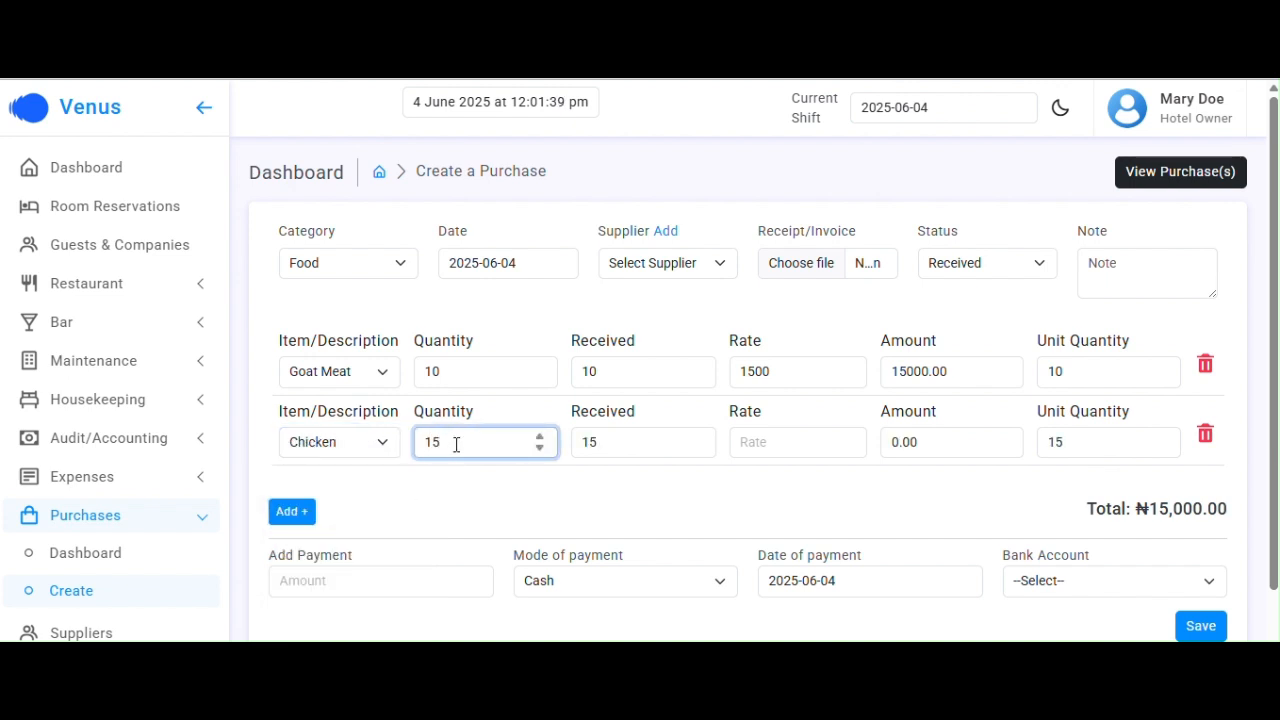
pyautogui.click(756, 441)
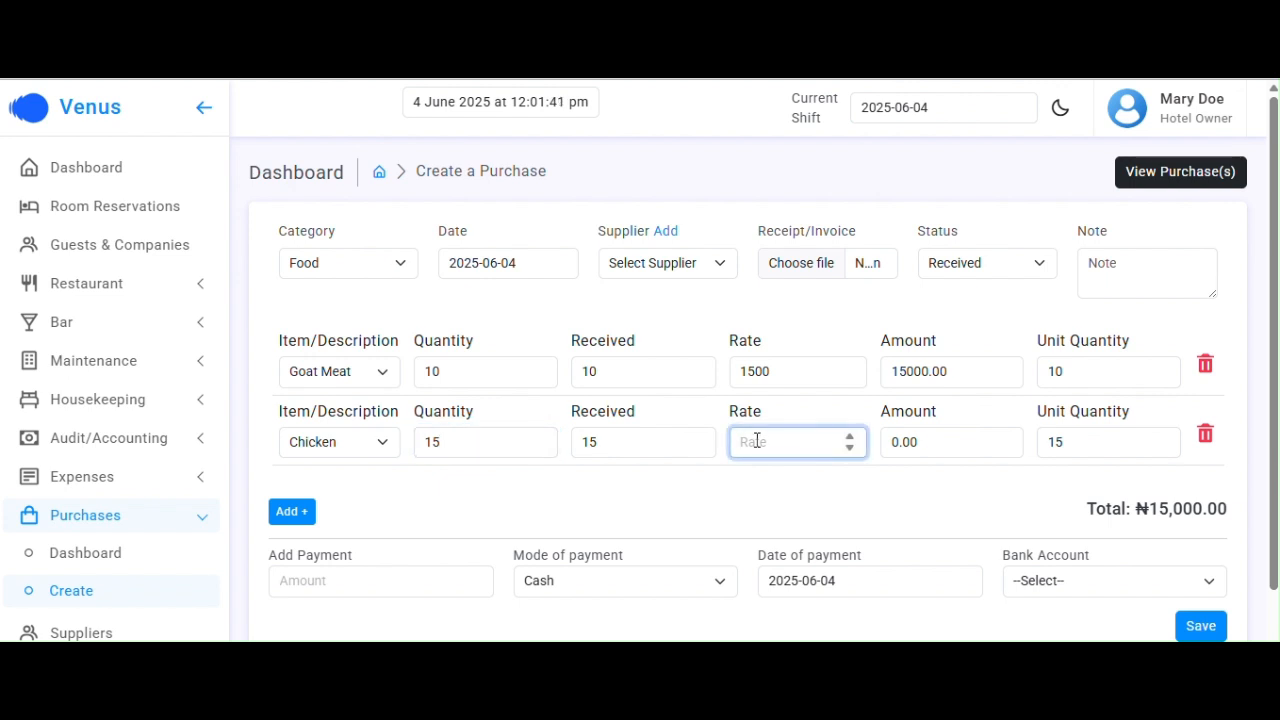
pyautogui.write('1800')
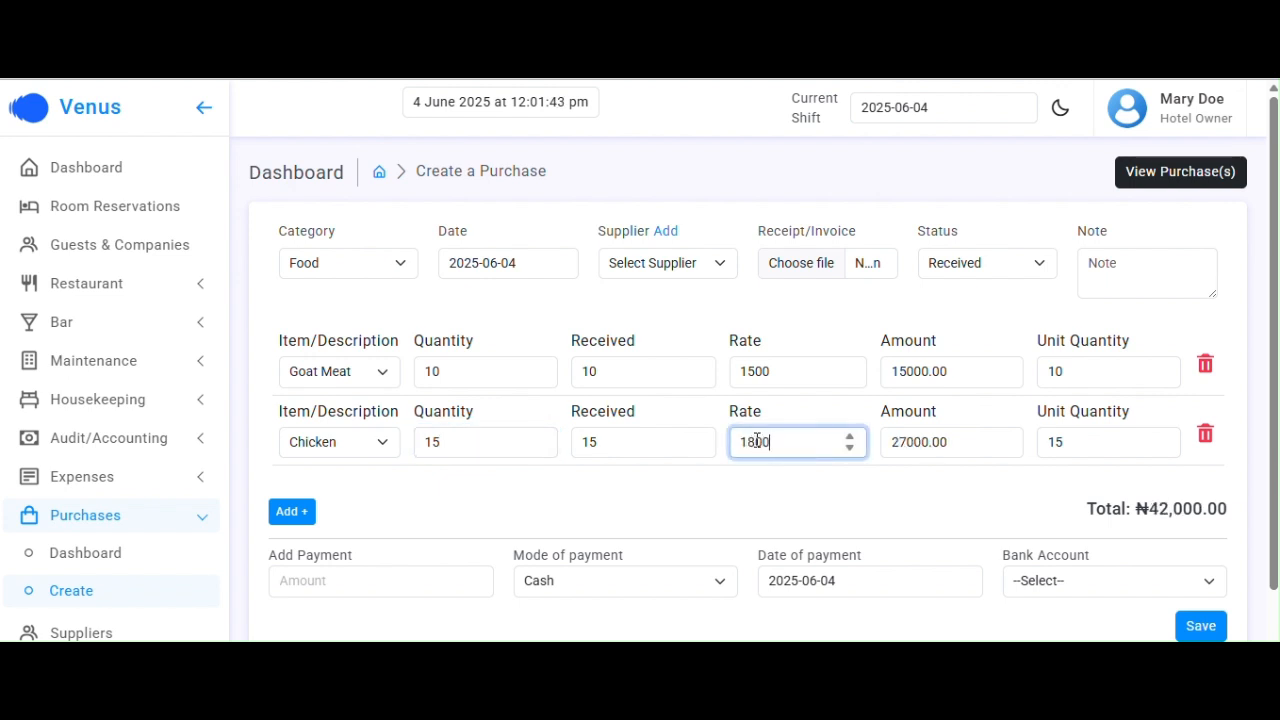
pyautogui.scroll(-2, 838, 478)
pyautogui.click(838, 478)
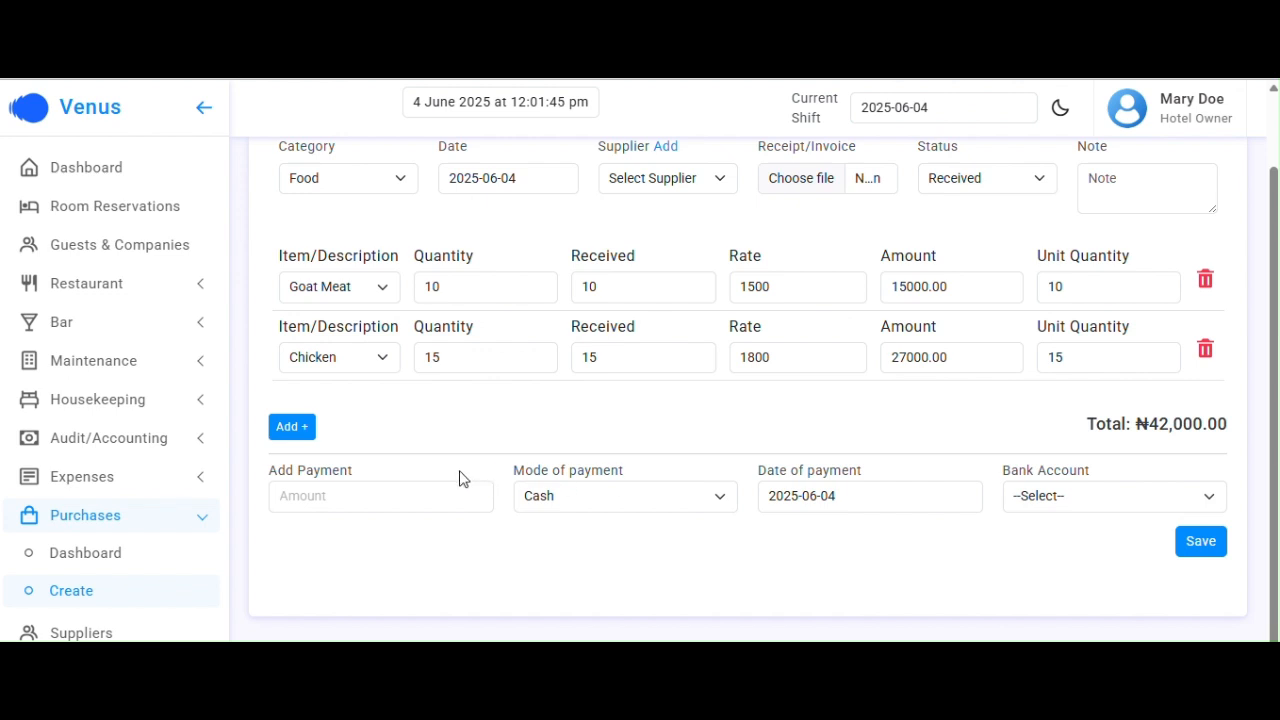
pyautogui.scroll(2, 471, 449)
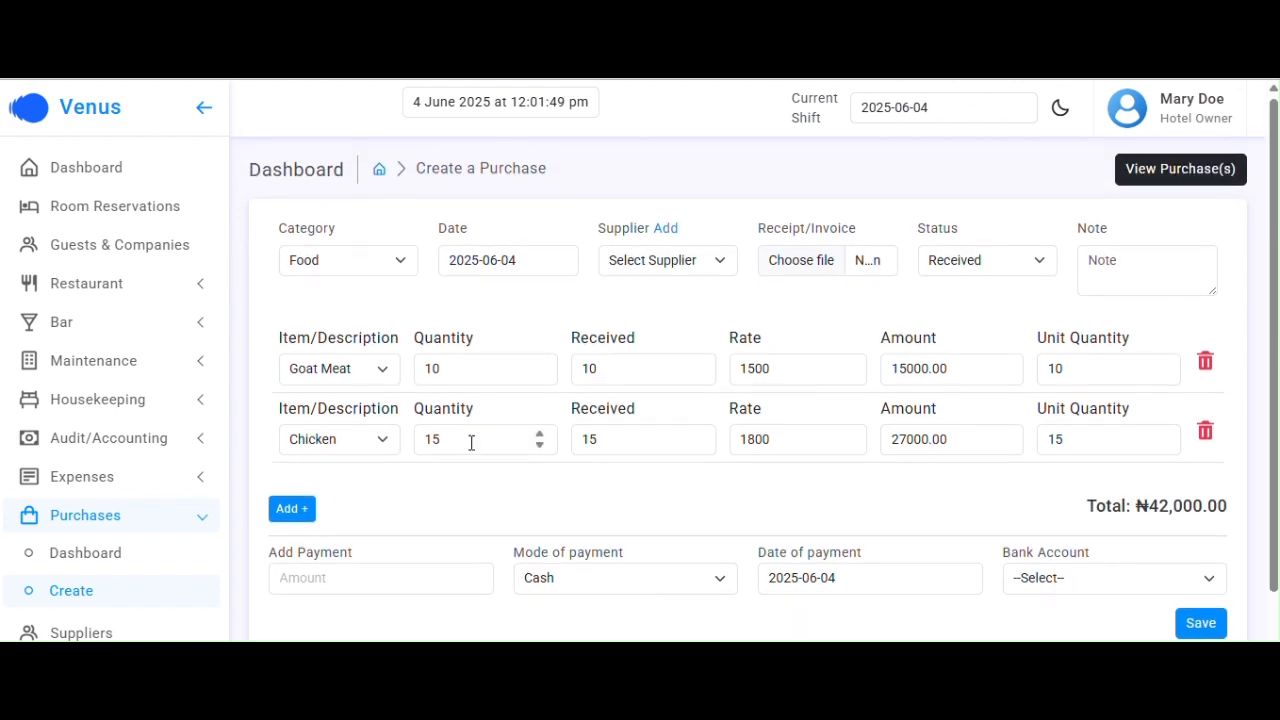
pyautogui.scroll(-2, 580, 425)
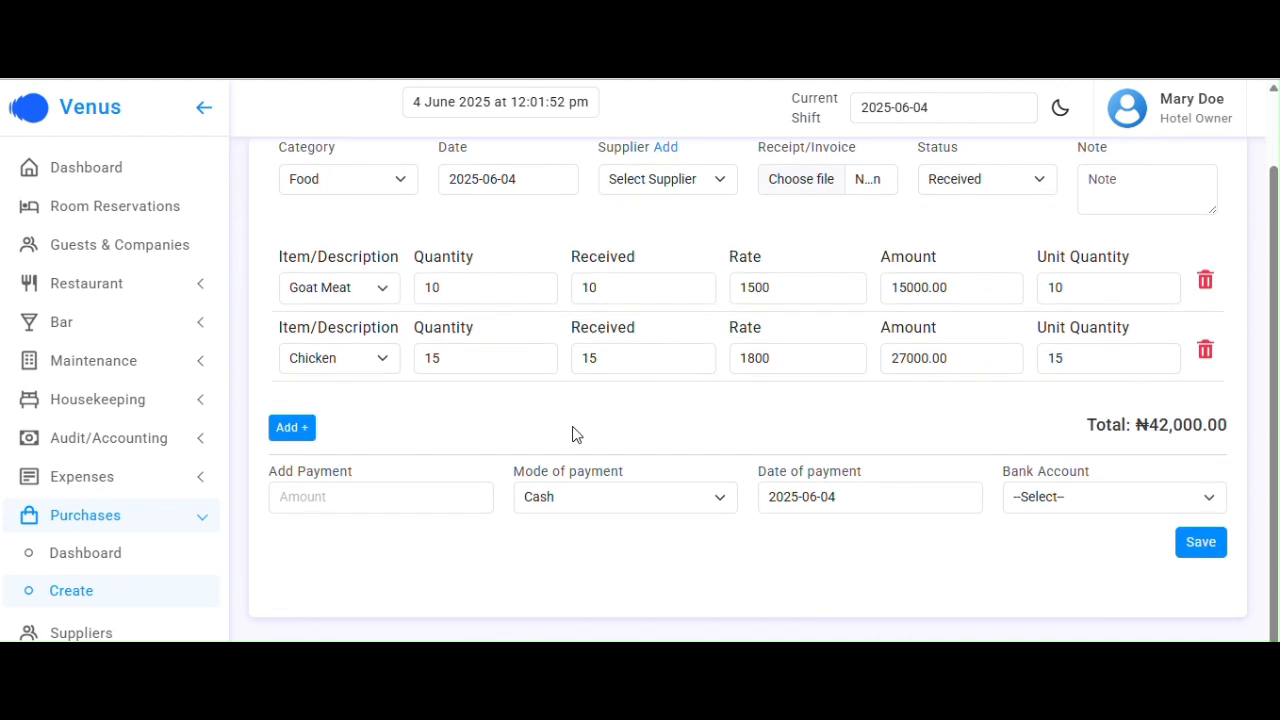
pyautogui.scroll(2, 652, 262)
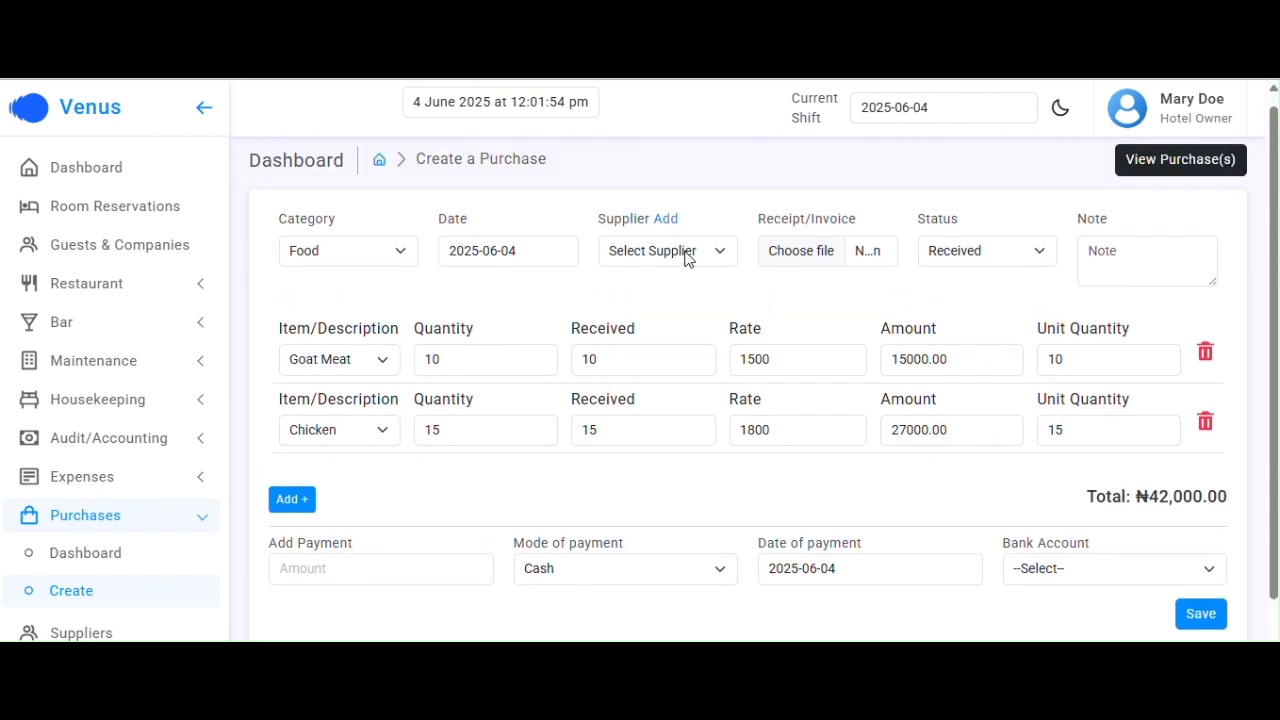
# Leave the supplier unset and enter a 42000 payment by Transfer
pyautogui.click(686, 256)
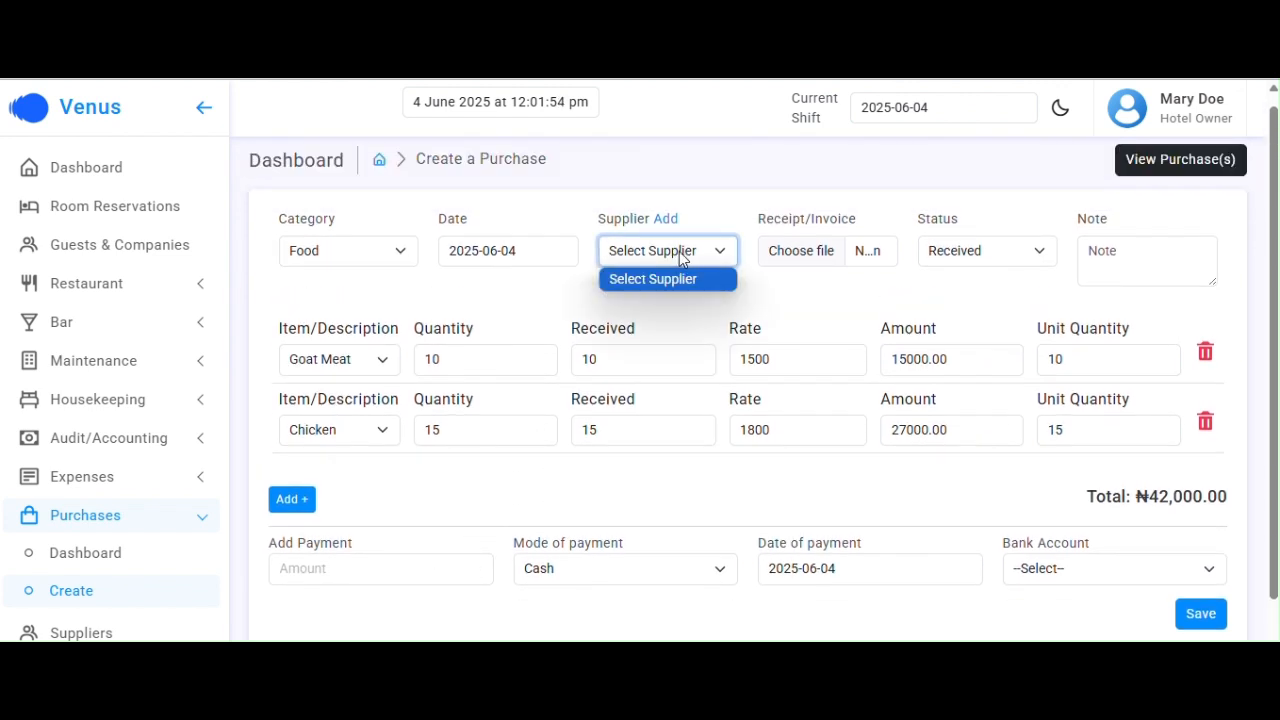
pyautogui.click(828, 331)
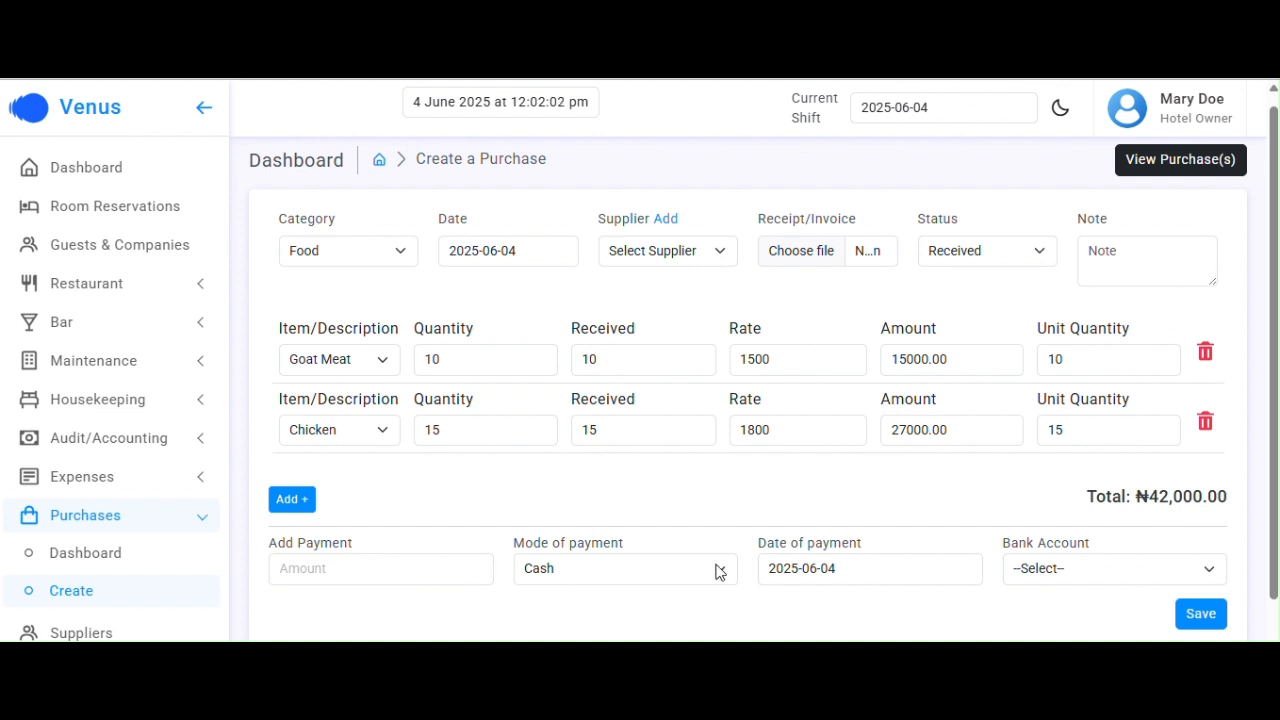
pyautogui.click(402, 564)
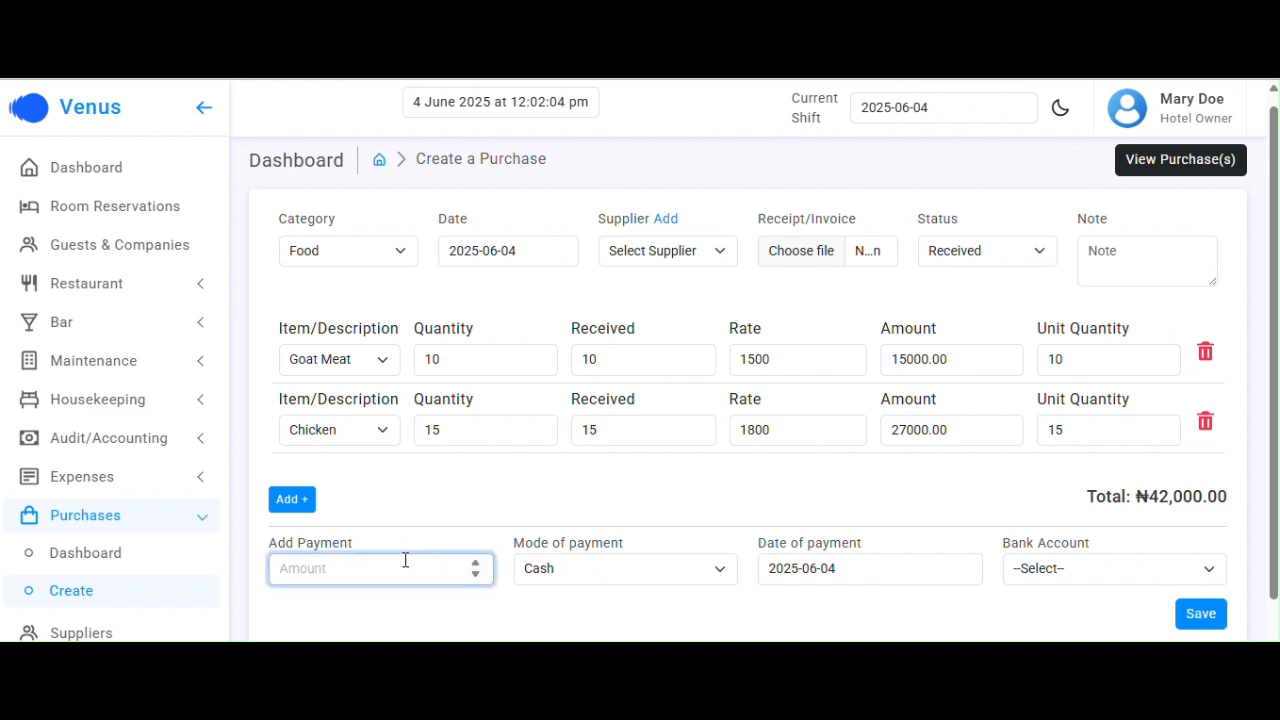
pyautogui.write('42000')
pyautogui.click(607, 567)
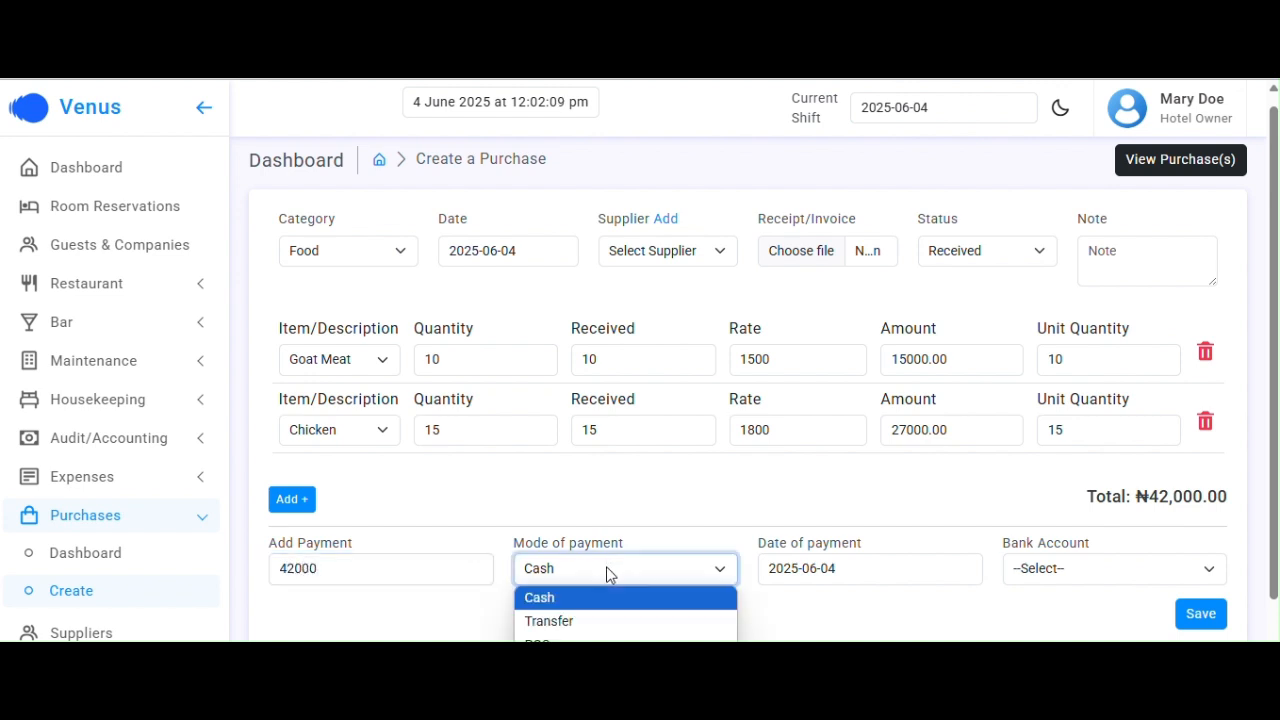
pyautogui.click(578, 621)
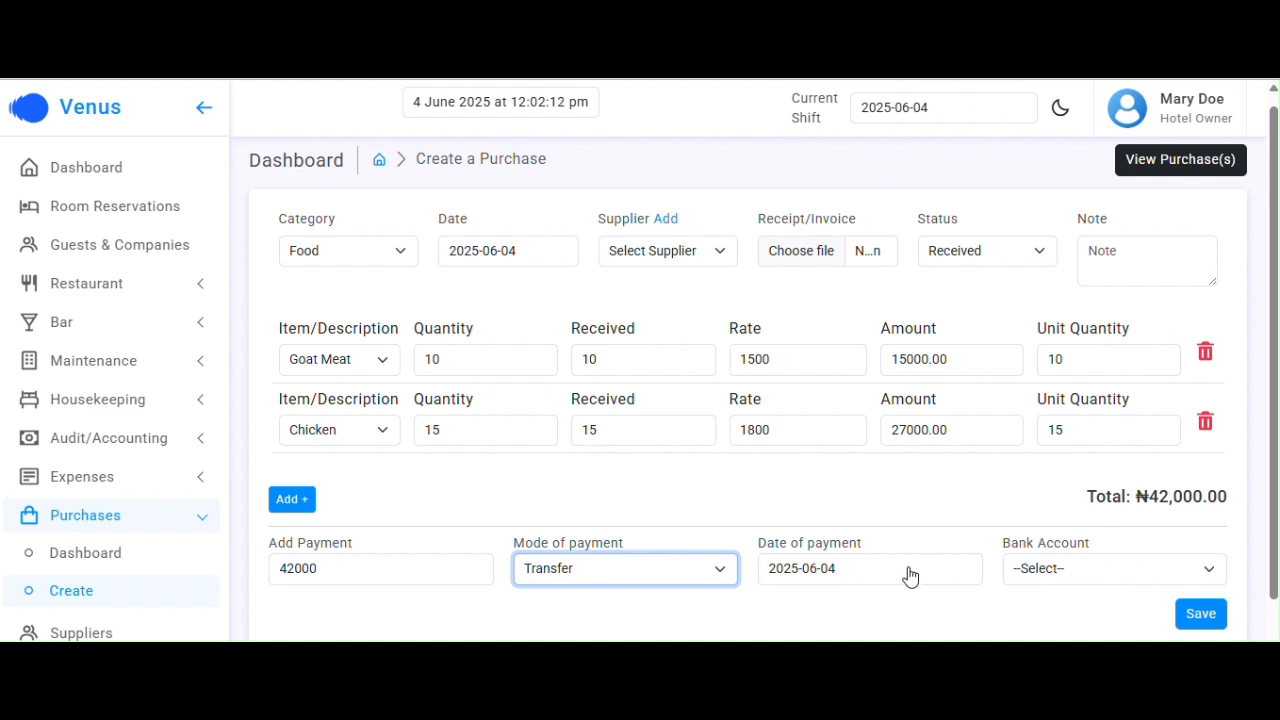
# Leave the bank account unset, clear the payment amount, and save the ₦42,000 purchase
pyautogui.click(1068, 572)
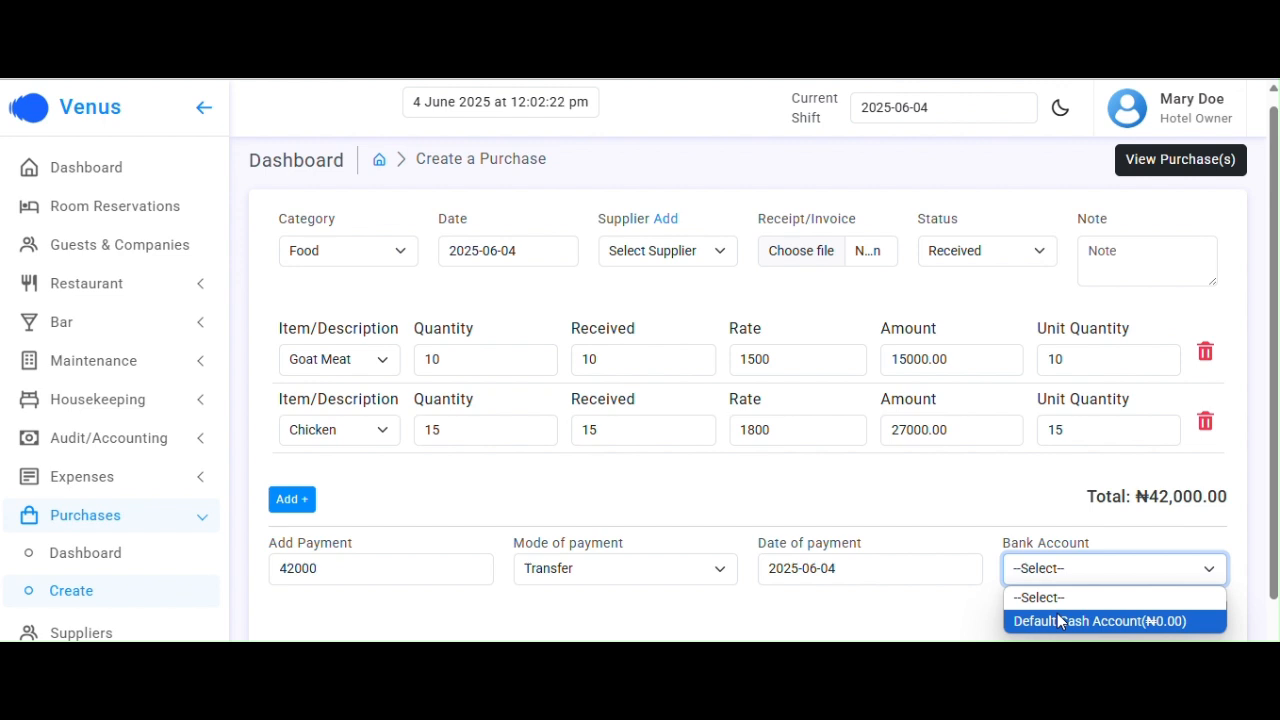
pyautogui.click(1018, 497)
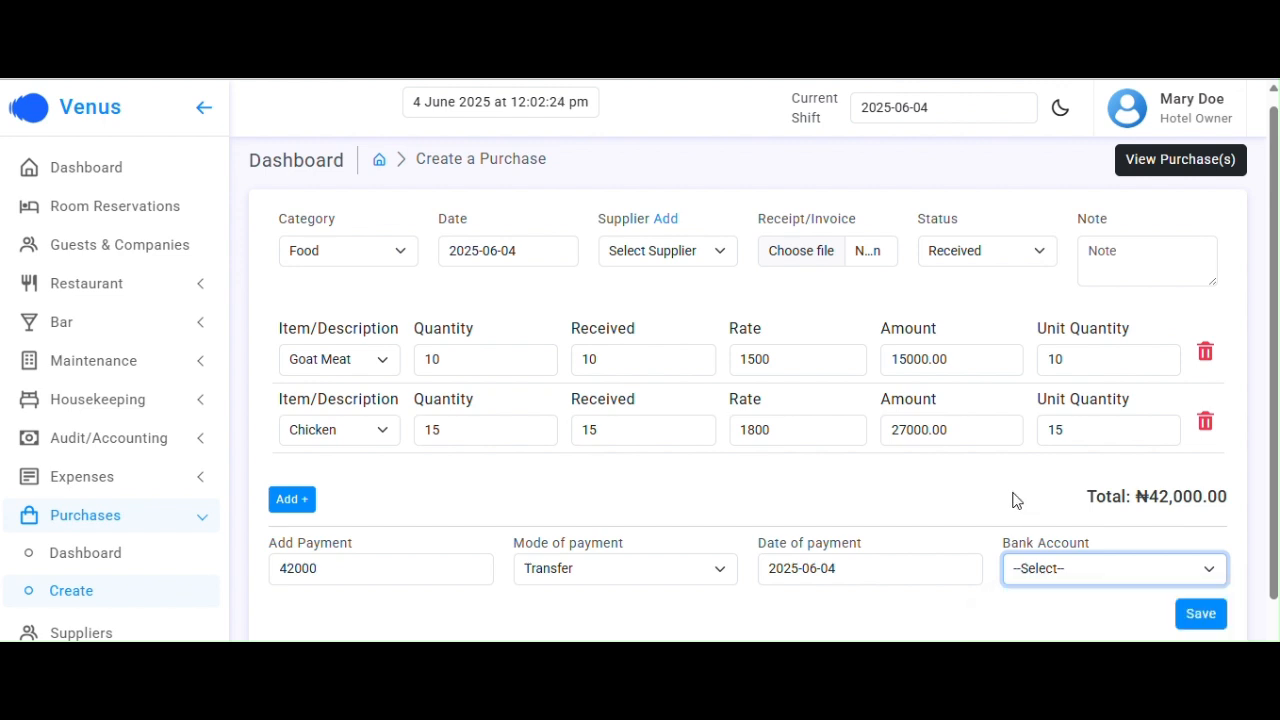
pyautogui.click(986, 496)
pyautogui.click(326, 565)
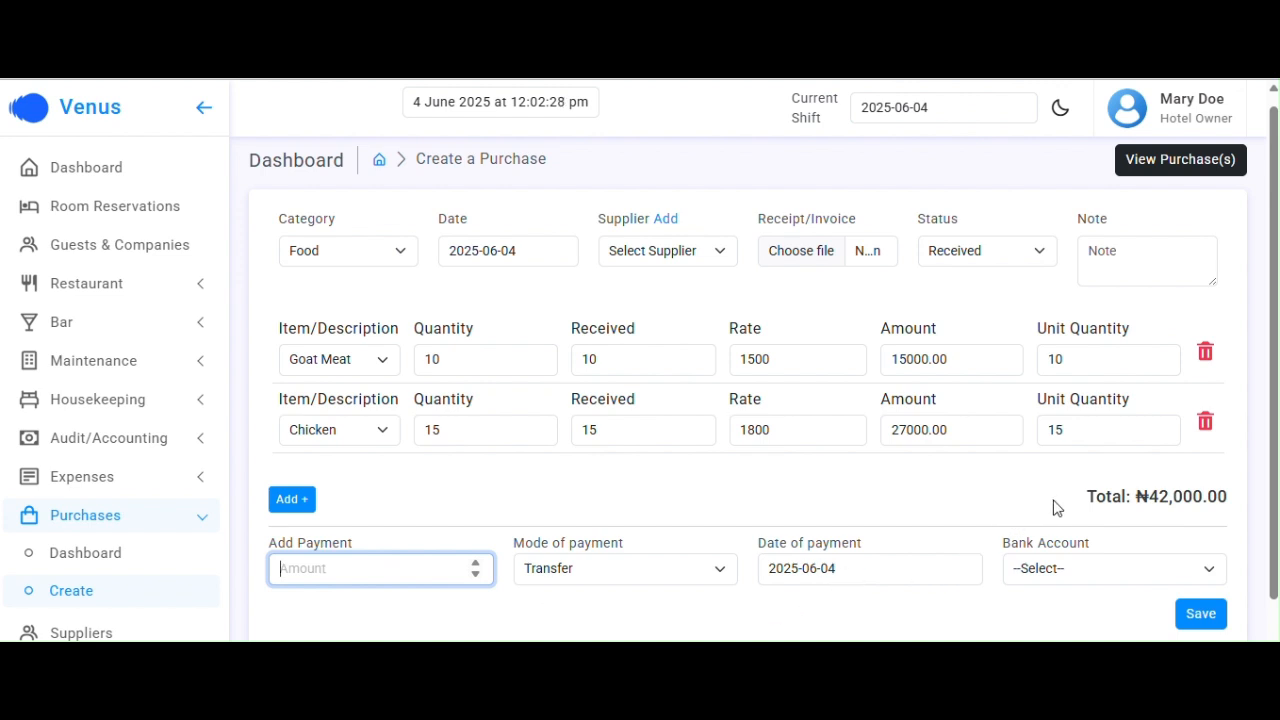
pyautogui.click(1200, 614)
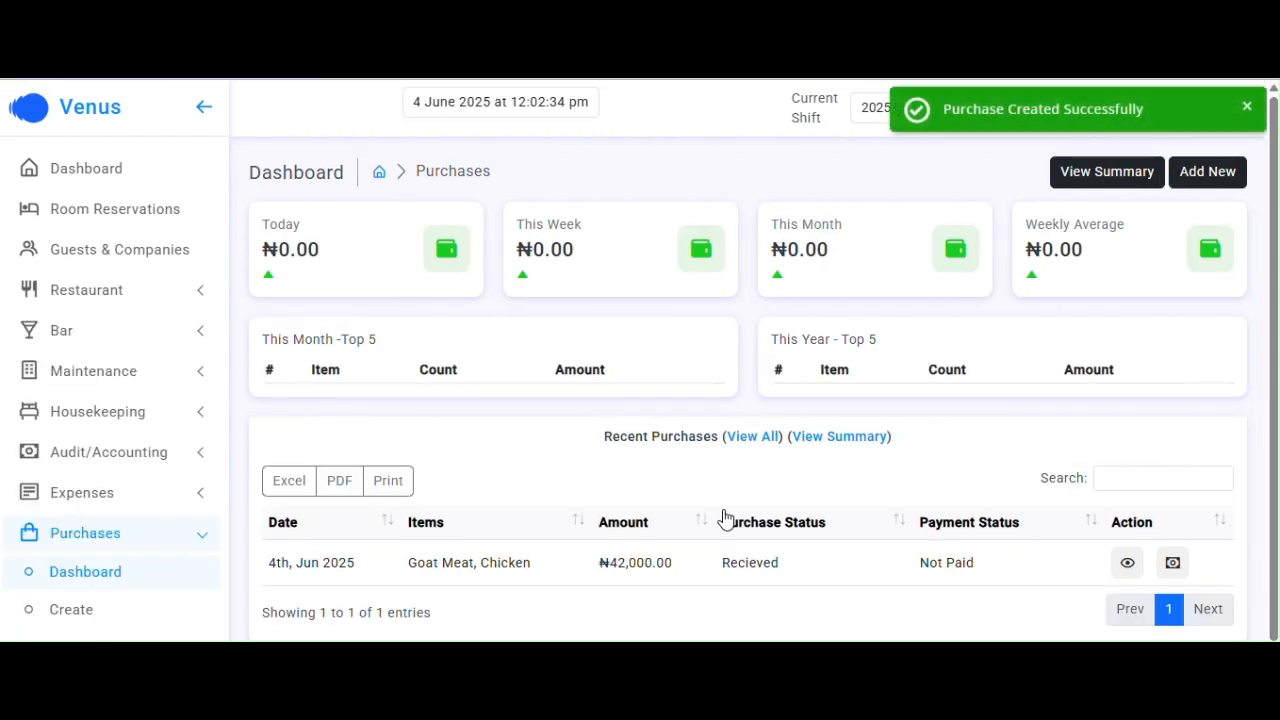
# Scroll the sidebar down and expand the Audit/Accounting menu
pyautogui.scroll(-1, 725, 518)
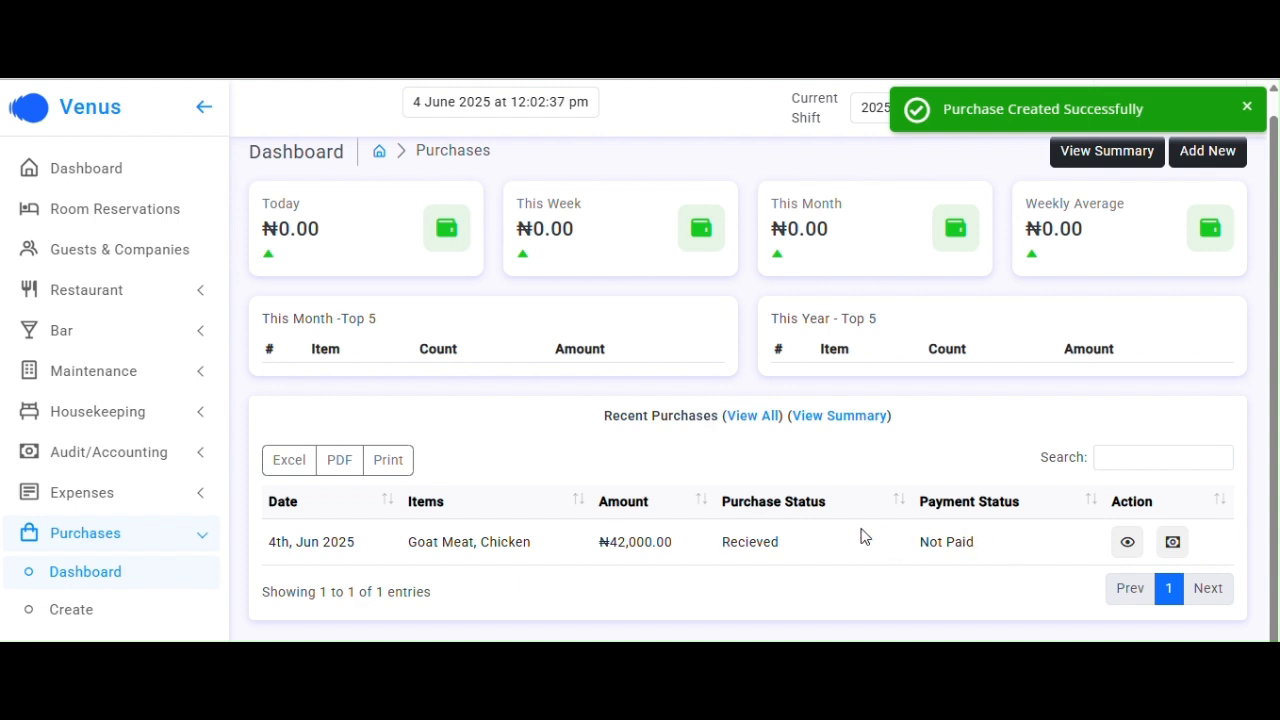
pyautogui.scroll(-3, 134, 457)
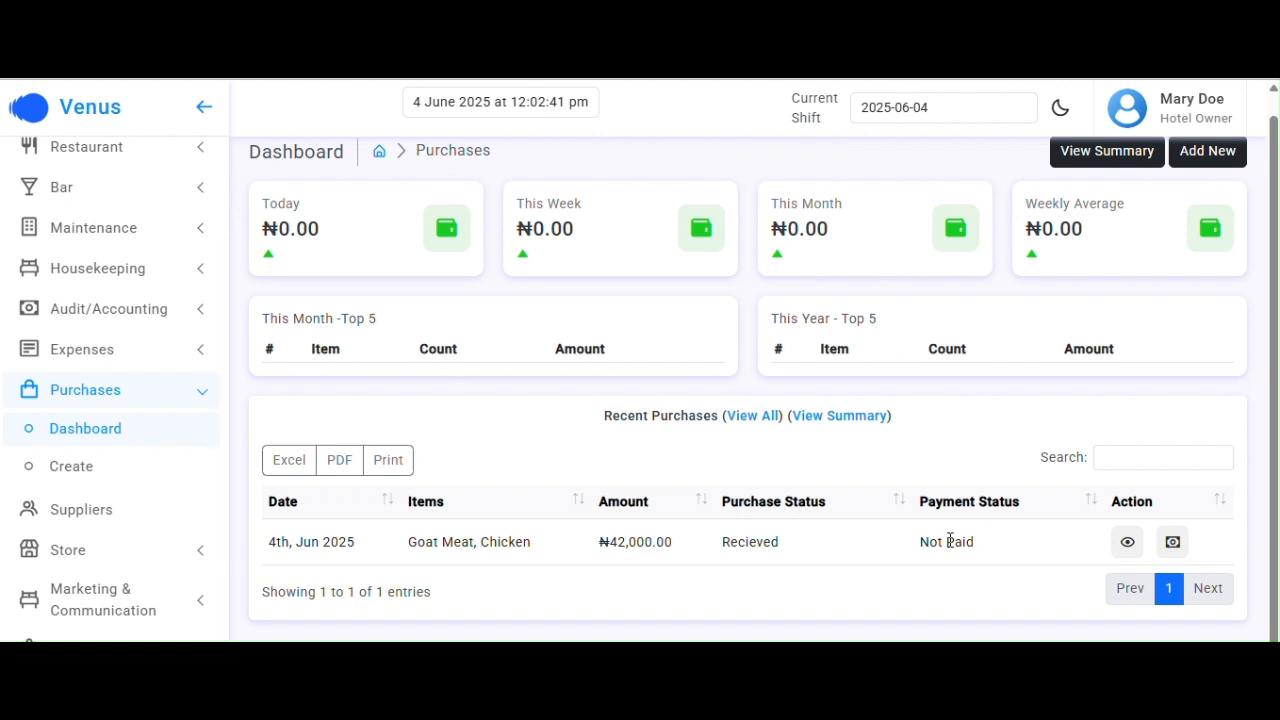
pyautogui.click(128, 311)
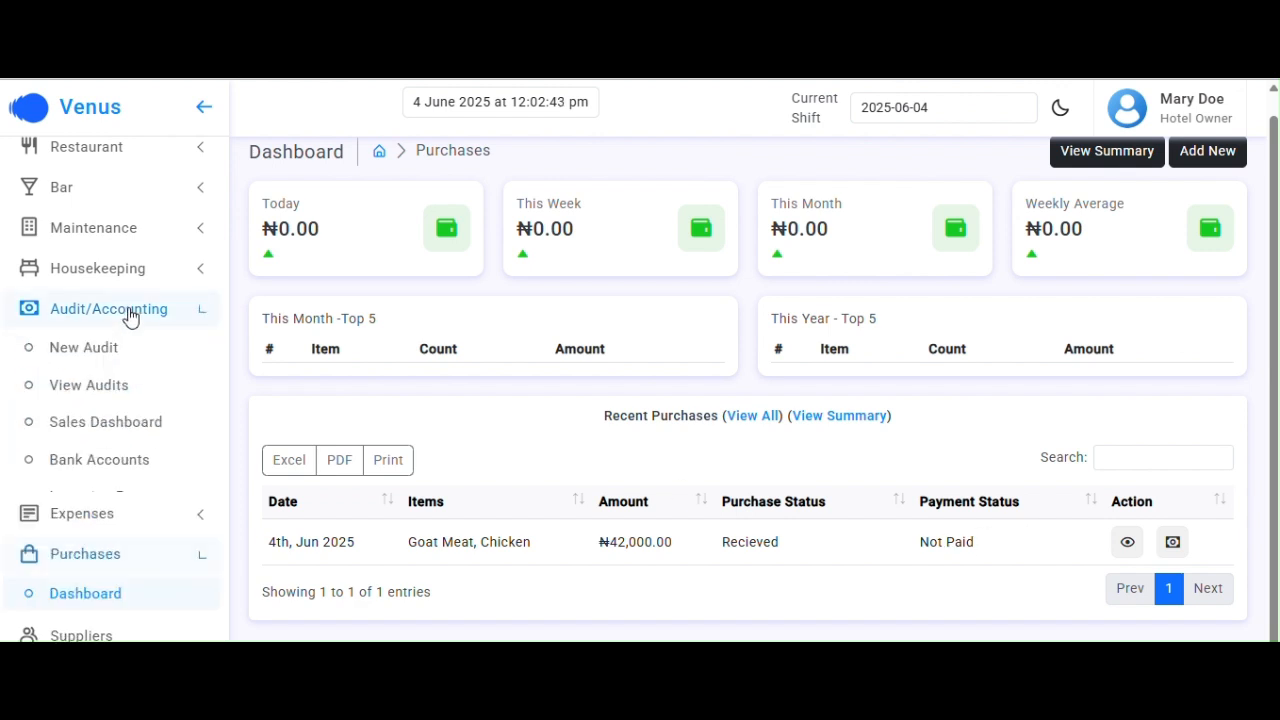
# Start a new bank account named VENUS HOTEL LTD at ACCESS BANK
pyautogui.click(104, 466)
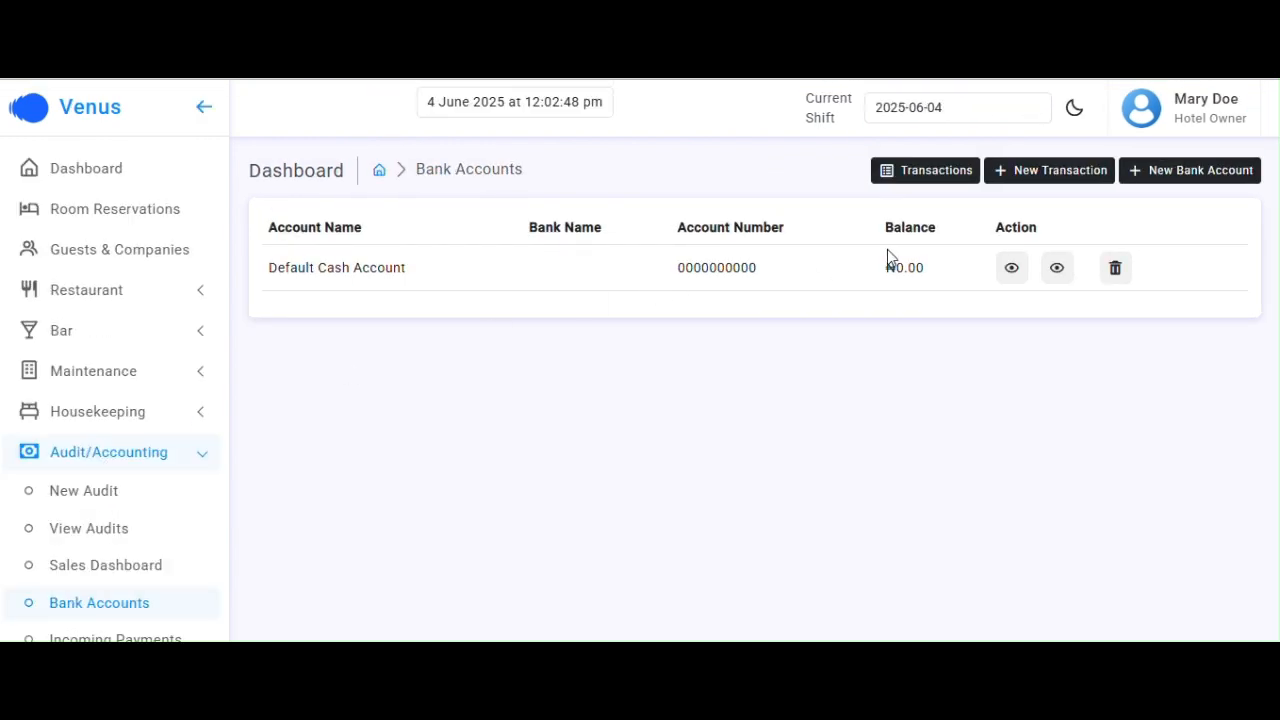
pyautogui.click(1196, 176)
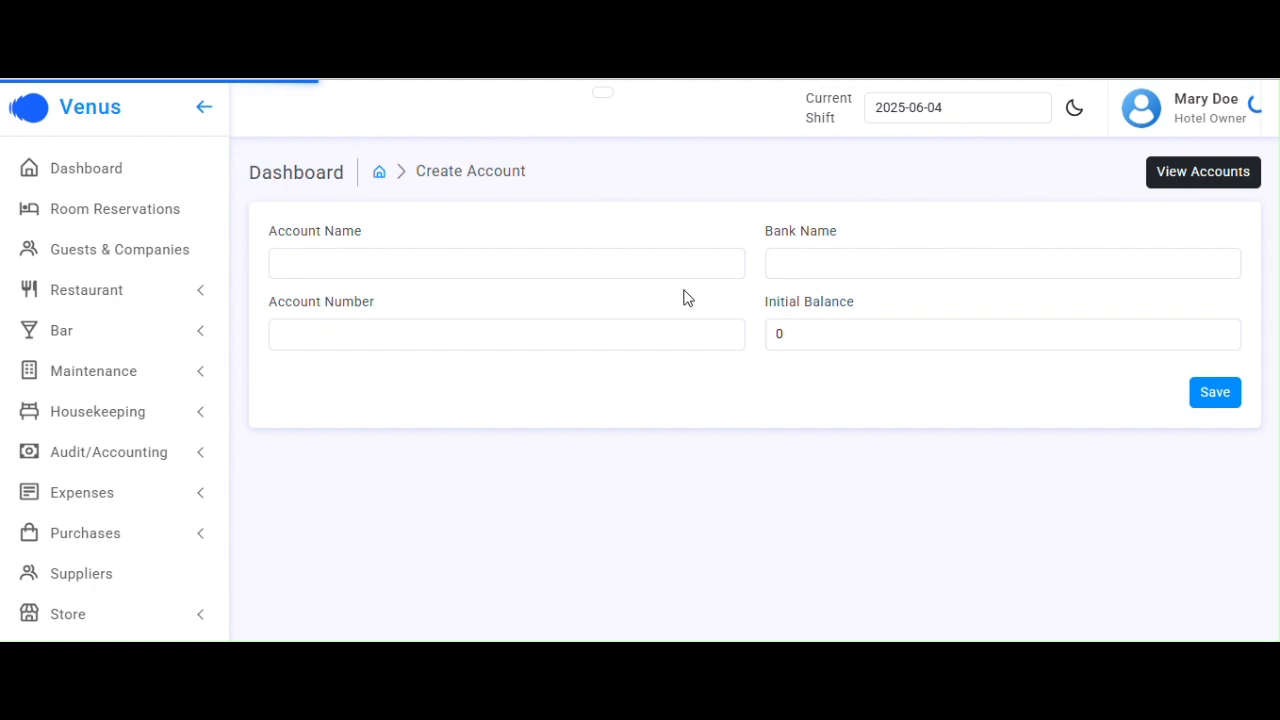
pyautogui.click(549, 266)
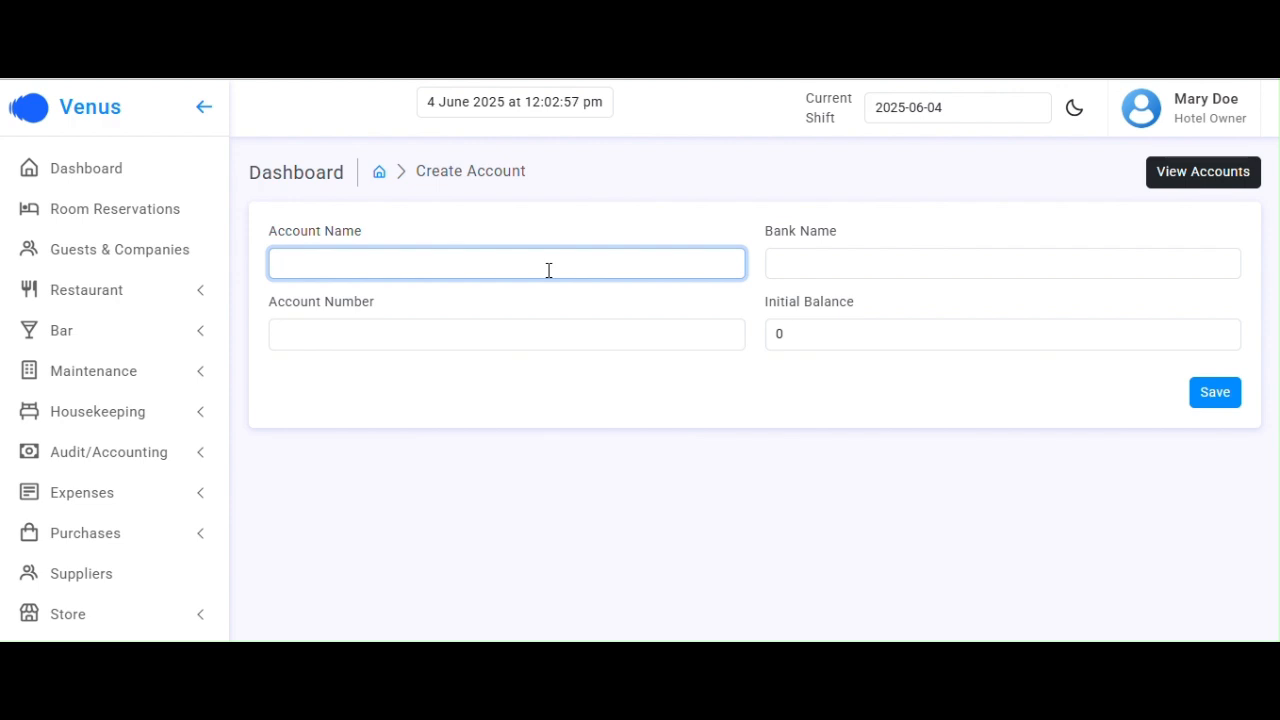
pyautogui.write('VENUS')
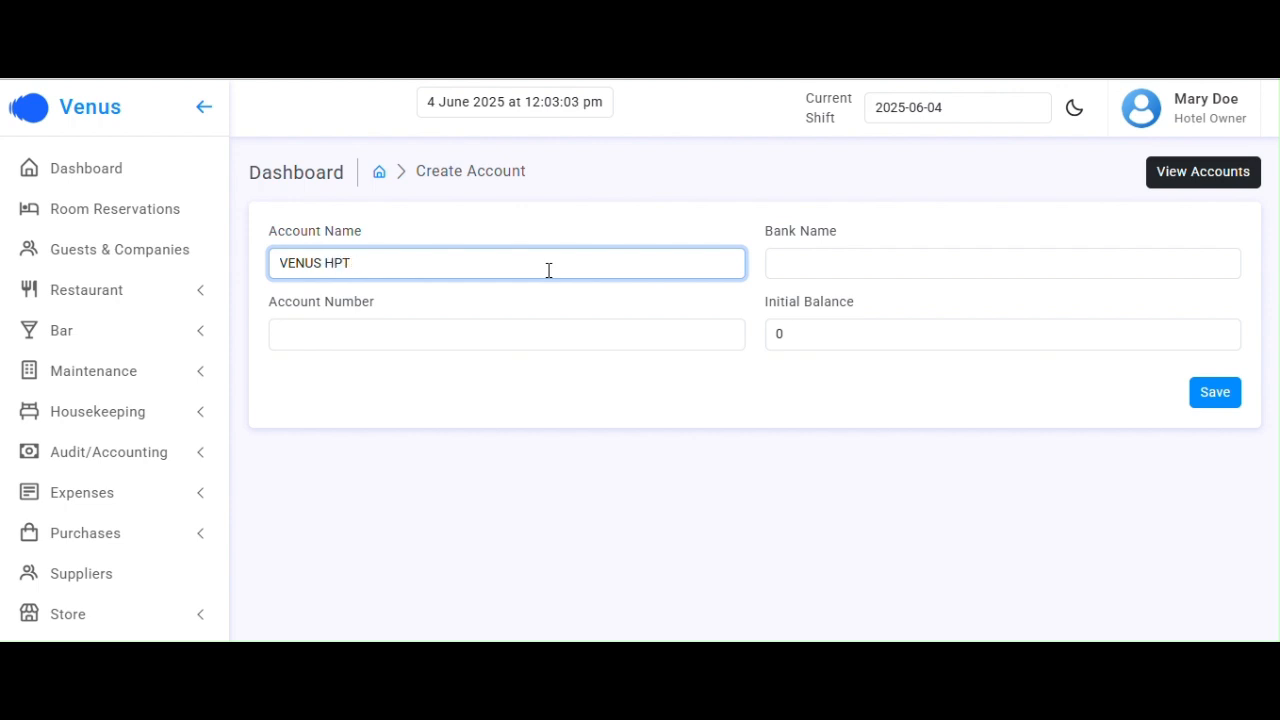
pyautogui.write(' HOTEL LTD')
pyautogui.click(804, 275)
pyautogui.write('ACCESS')
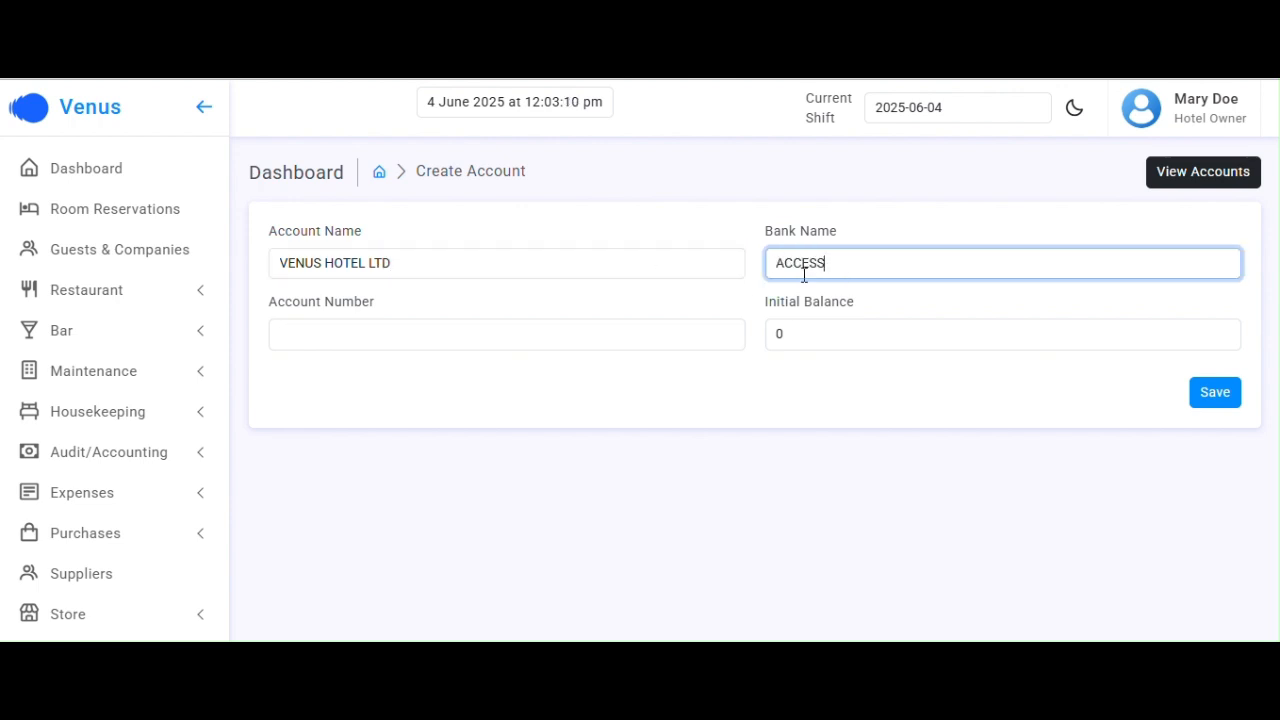
pyautogui.write(' BANK')
# Enter the account number and a 1000000 initial balance, then save the account
pyautogui.click(517, 335)
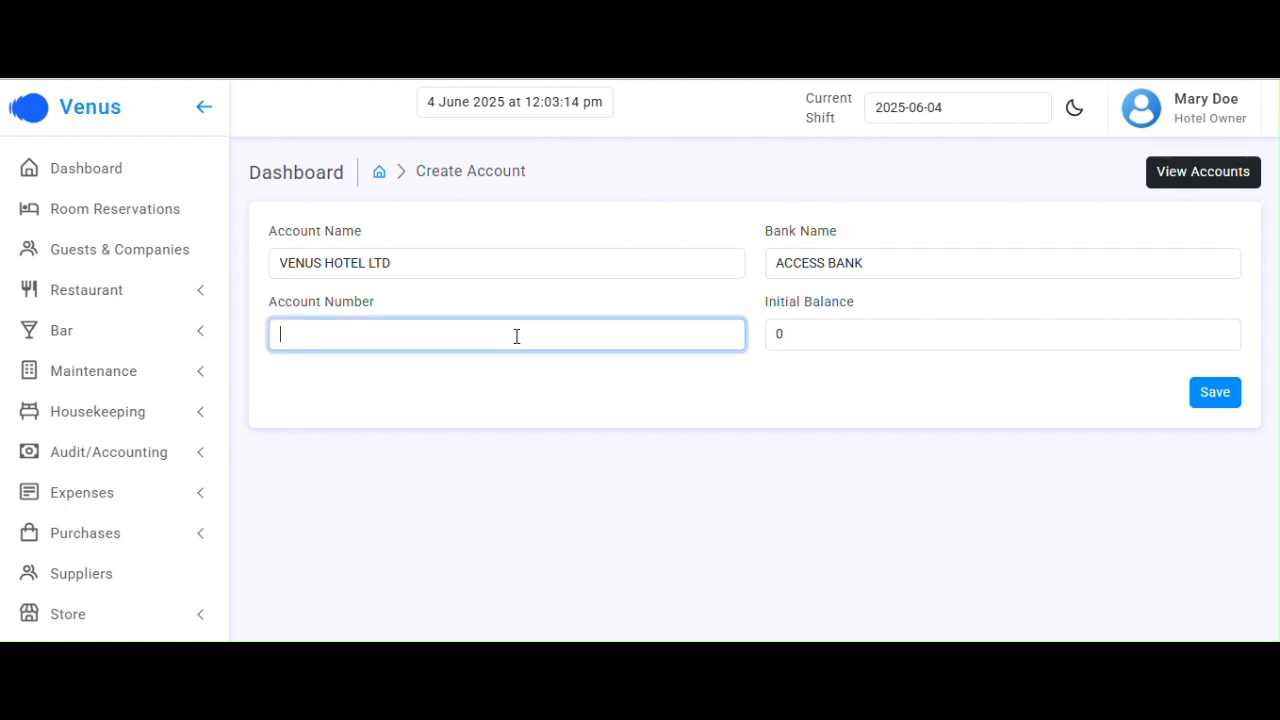
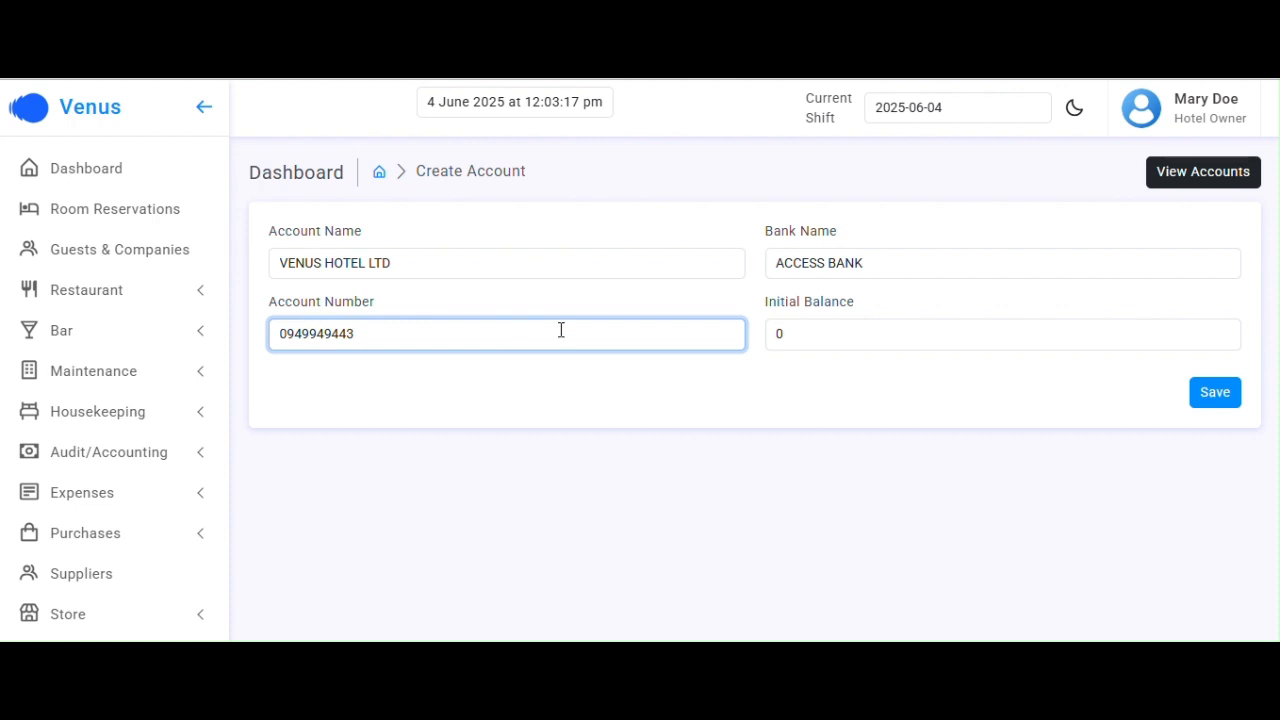
pyautogui.click(818, 347)
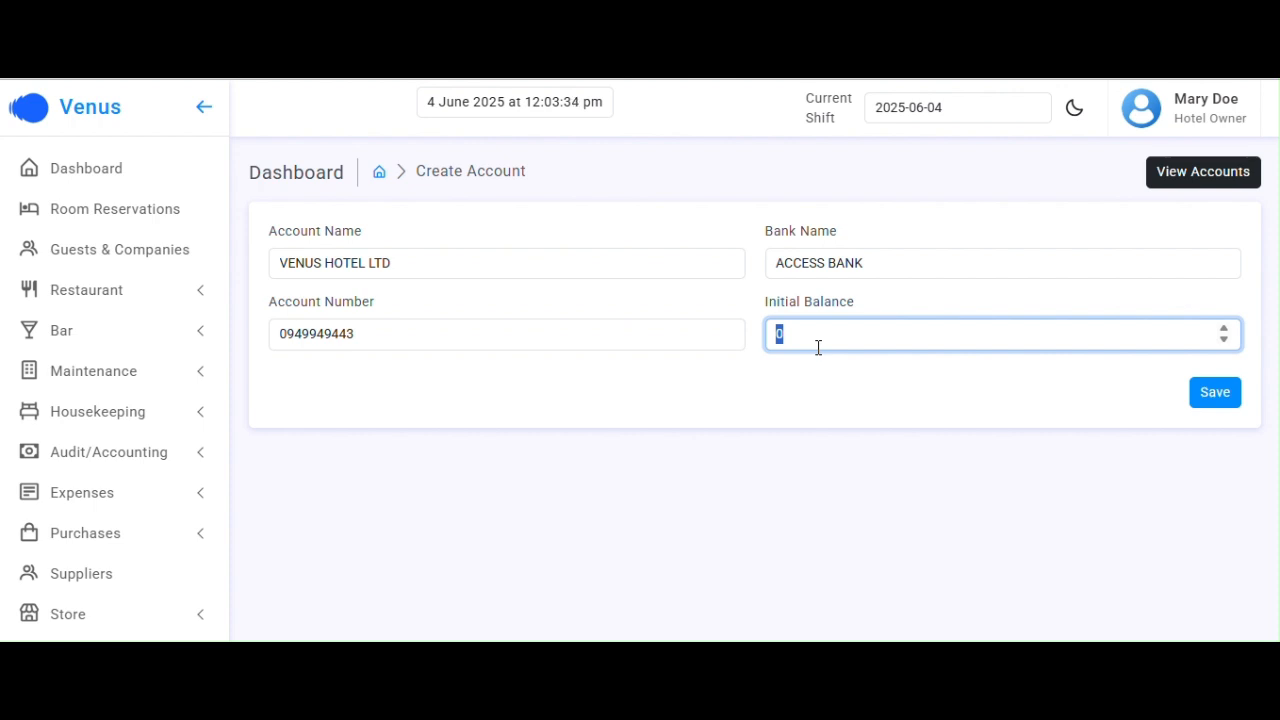
pyautogui.write('1000000')
pyautogui.moveTo(805, 334); pyautogui.dragTo(780, 334)
pyautogui.doubleClick(794, 331)
pyautogui.click(1206, 394)
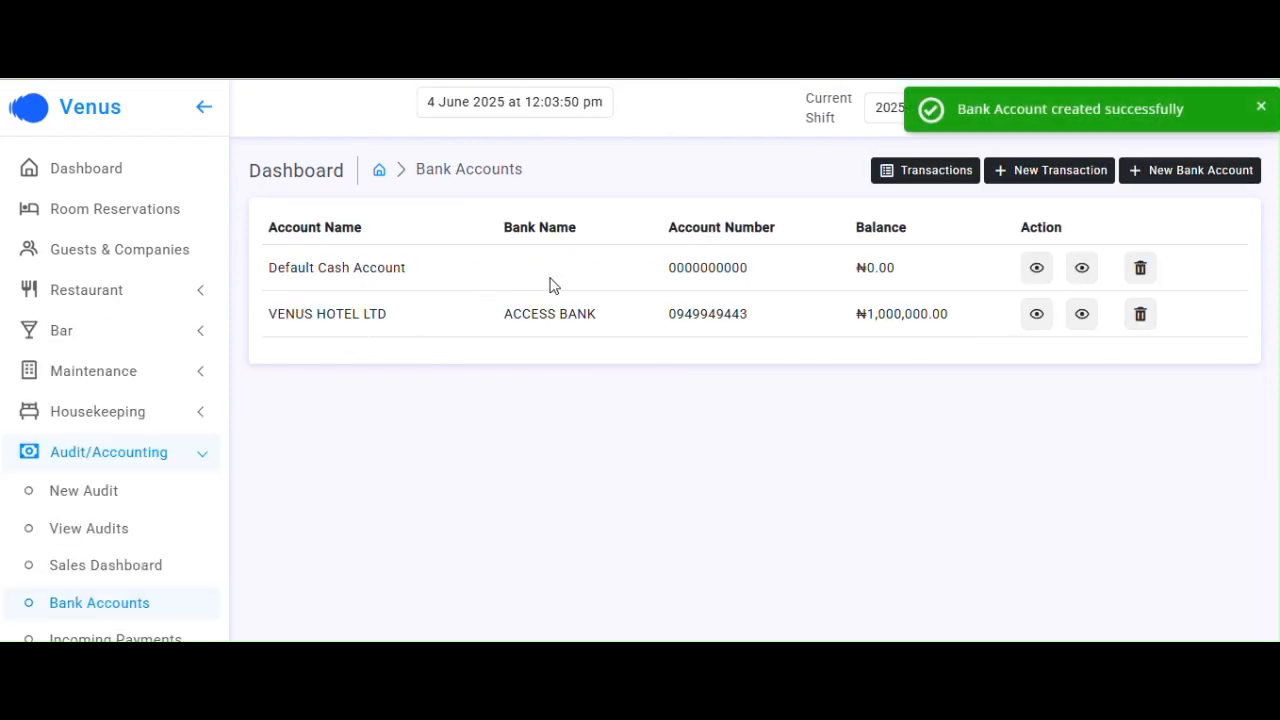
# Review the Default Cash and VENUS HOTEL LTD (₦1,000,000.00) bank accounts, then expand Purchases
pyautogui.moveTo(279, 267); pyautogui.dragTo(408, 267)
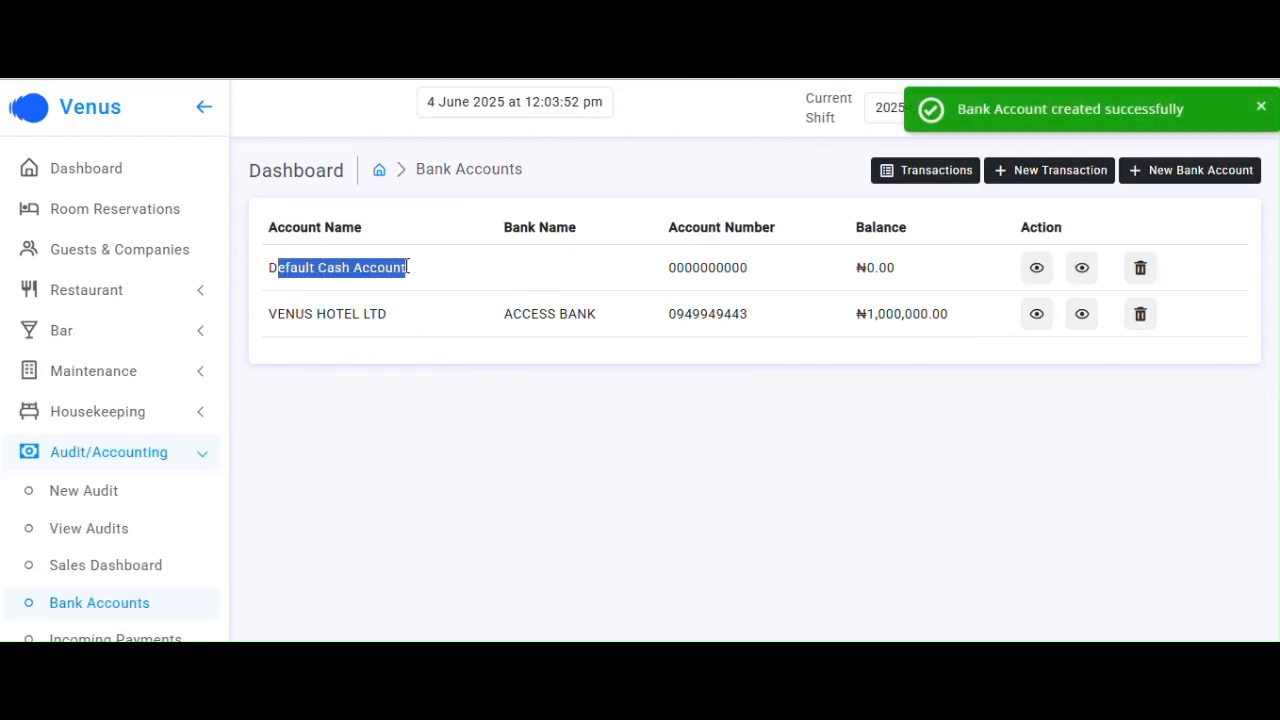
pyautogui.click(408, 267)
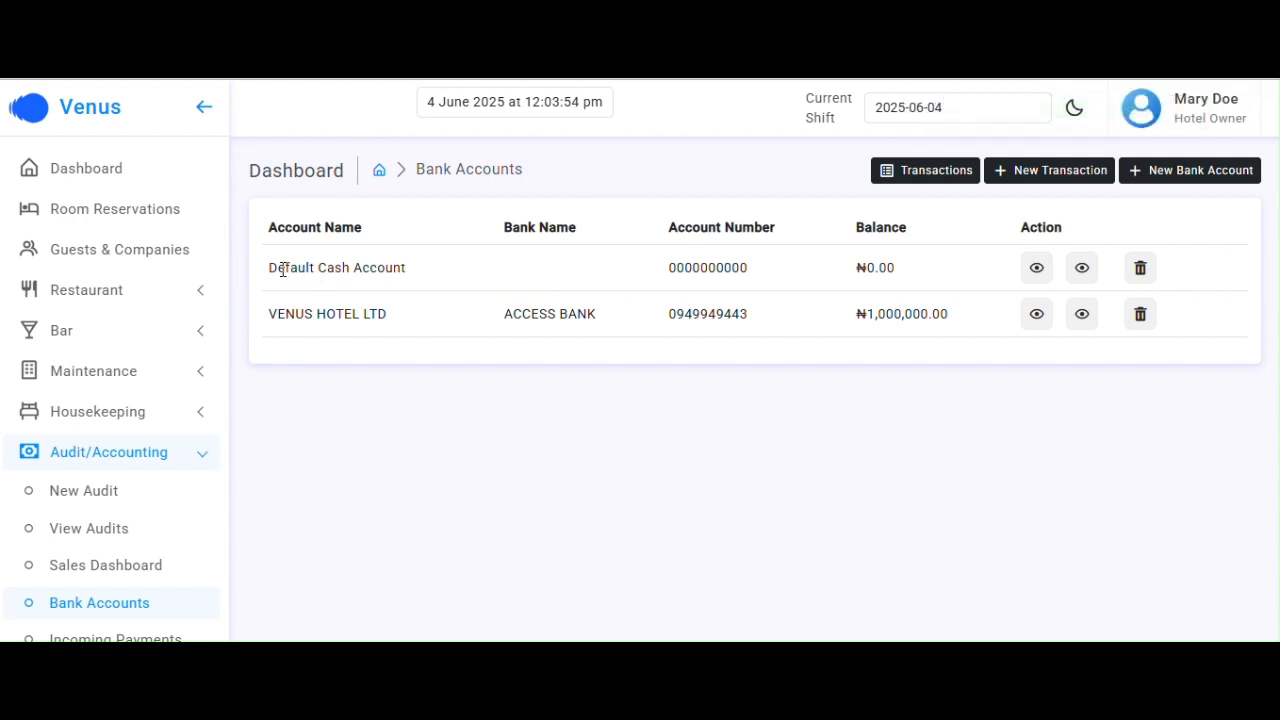
pyautogui.scroll(-2, 118, 493)
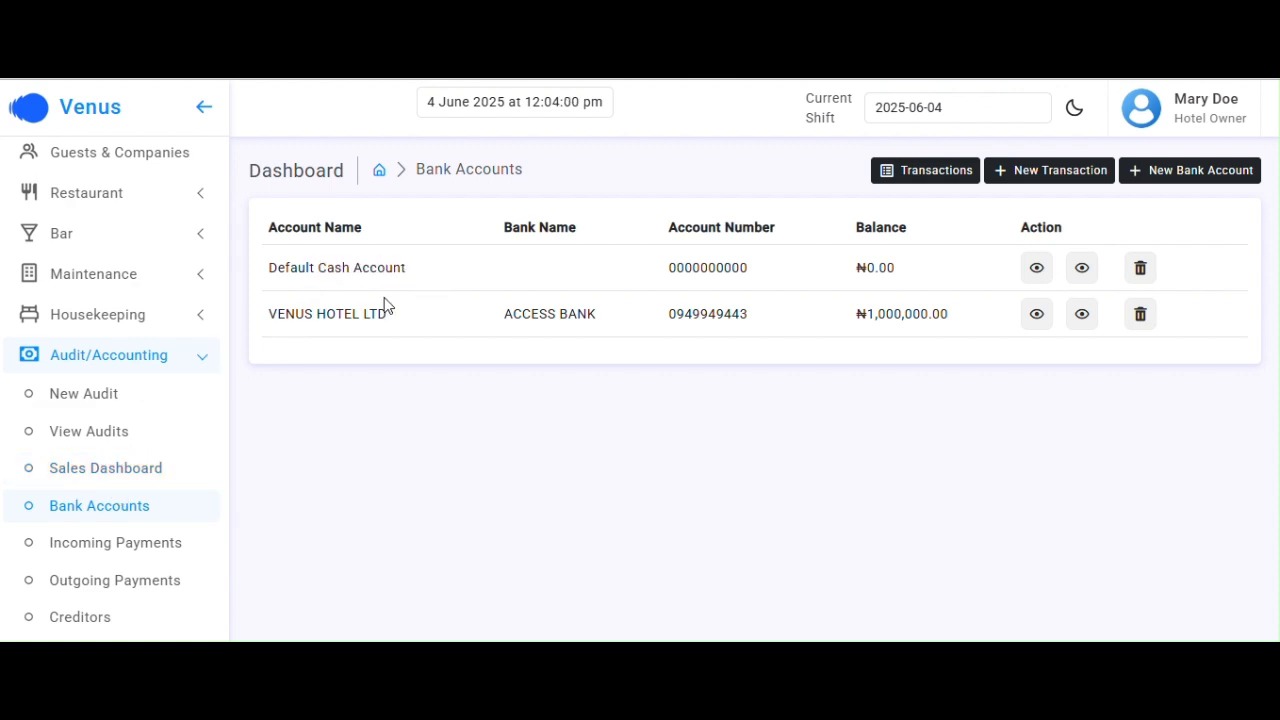
pyautogui.scroll(-6, 116, 476)
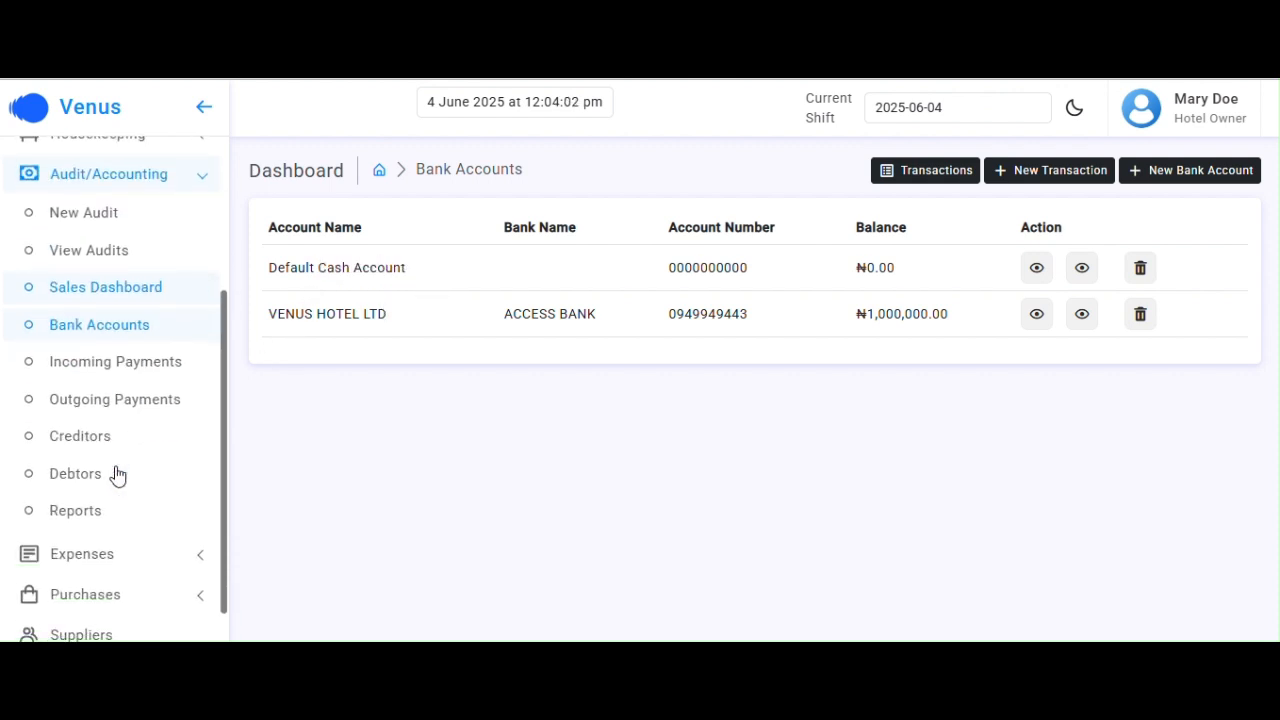
pyautogui.click(134, 408)
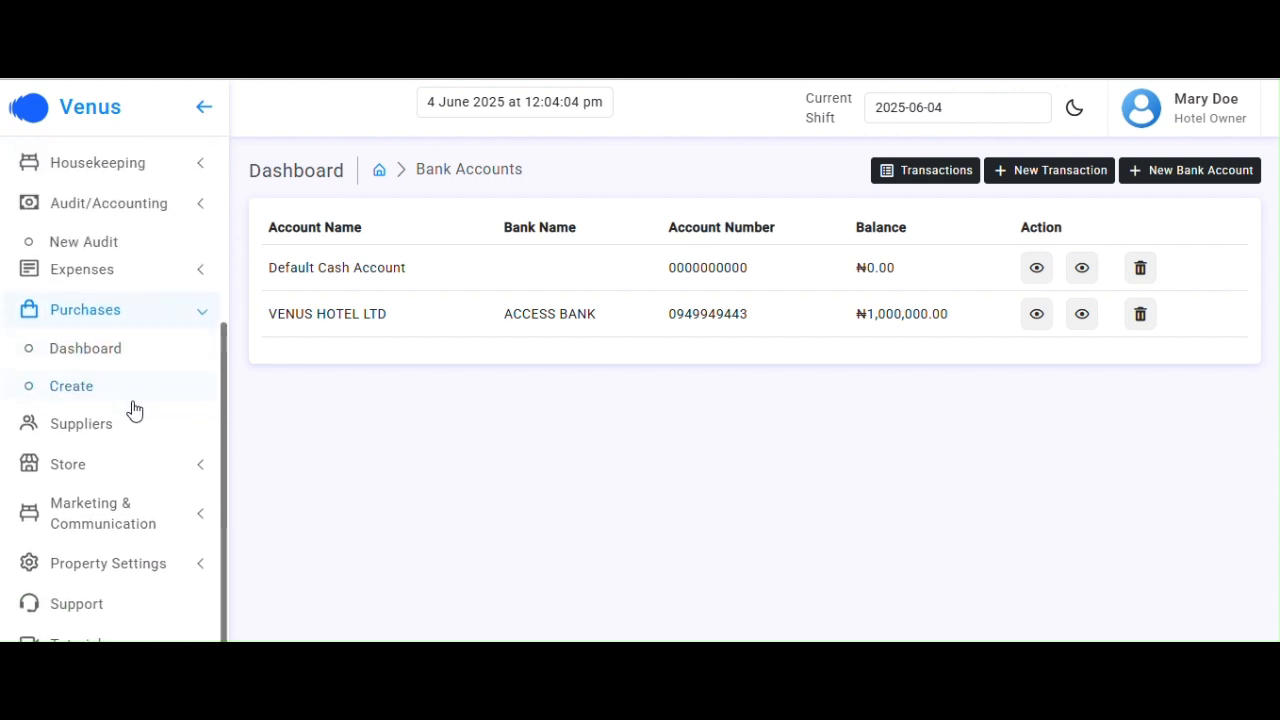
# Record a 42000 Transfer payment from VENUS HOTEL LTD on the Goat Meat, Chicken purchase
pyautogui.click(97, 354)
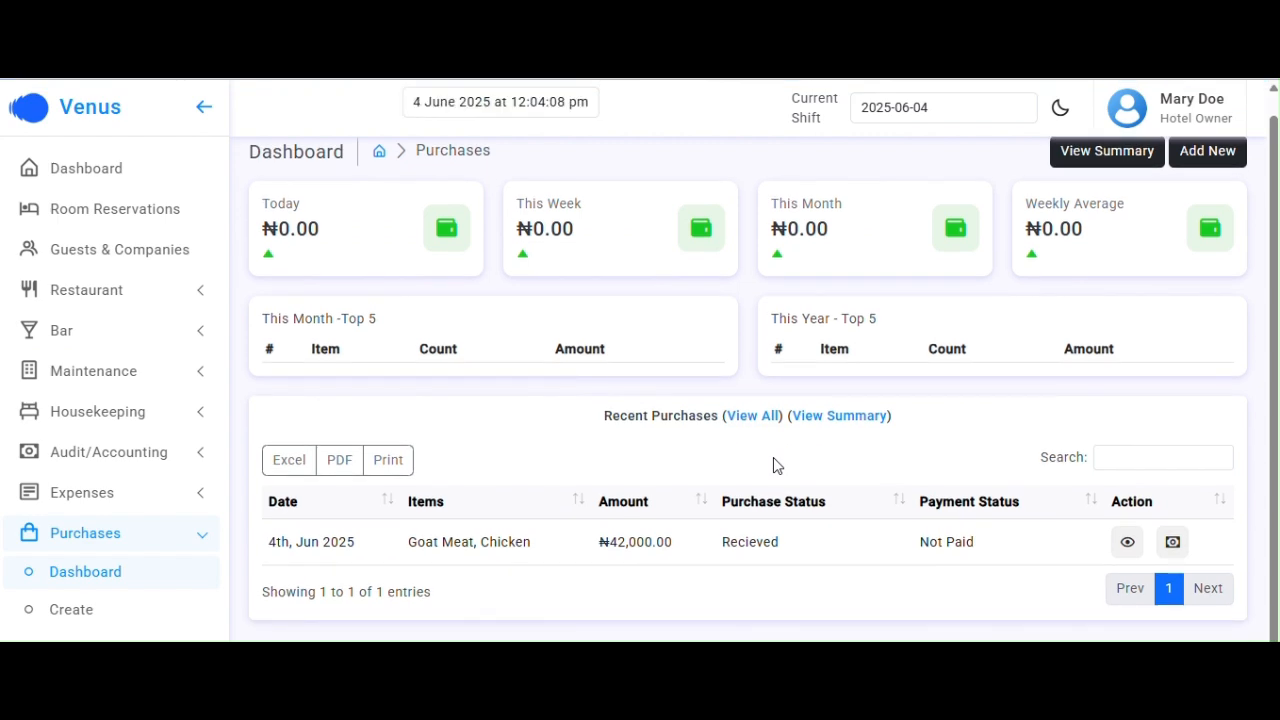
pyautogui.click(1172, 543)
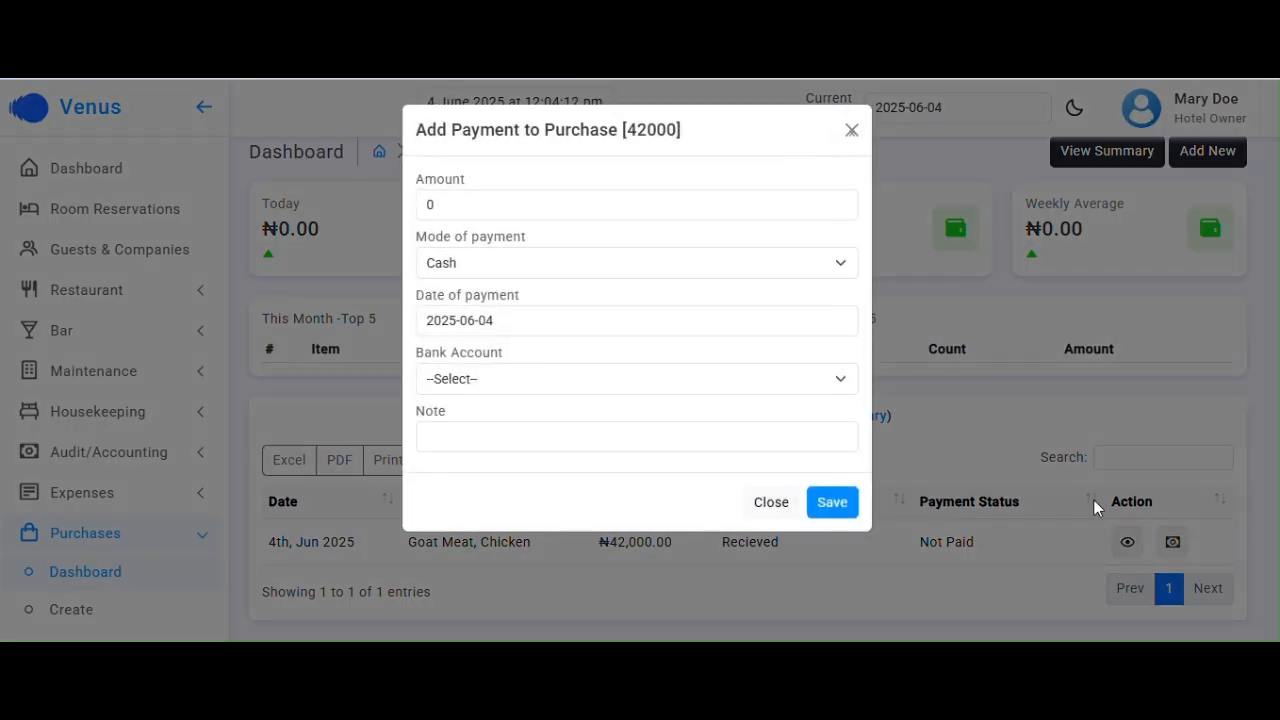
pyautogui.doubleClick(555, 197)
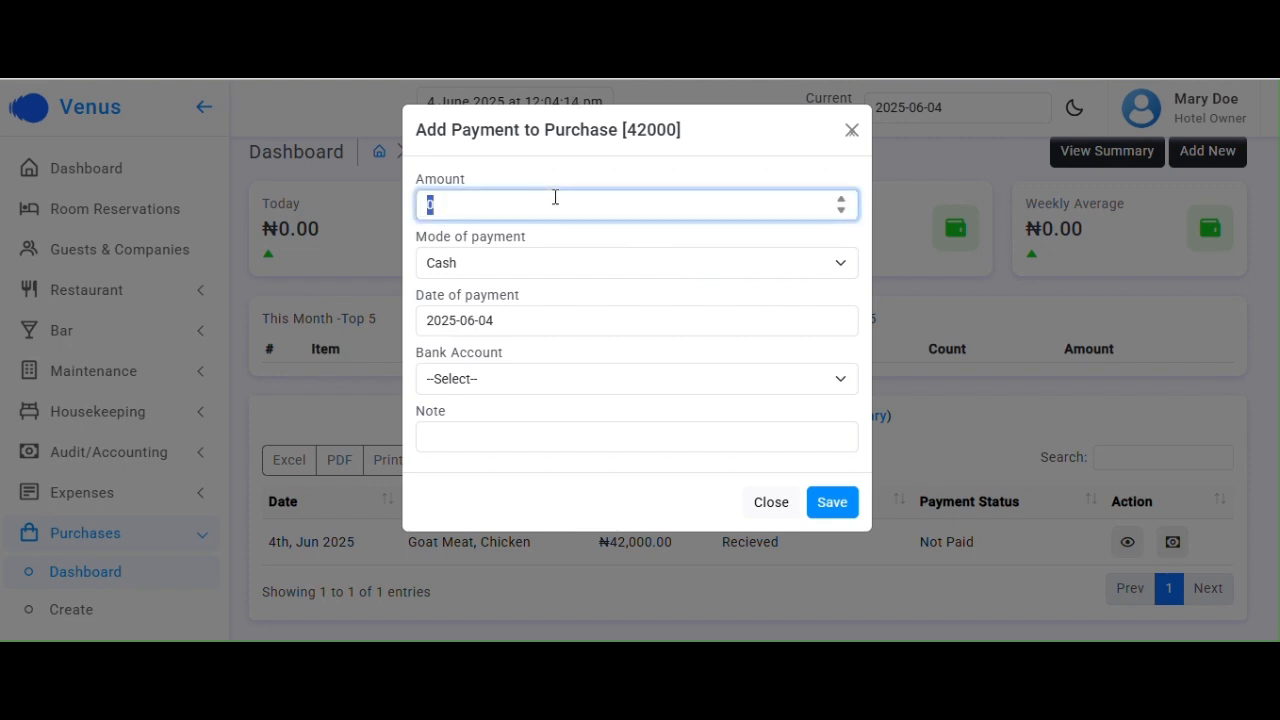
pyautogui.write('42000')
pyautogui.click(545, 266)
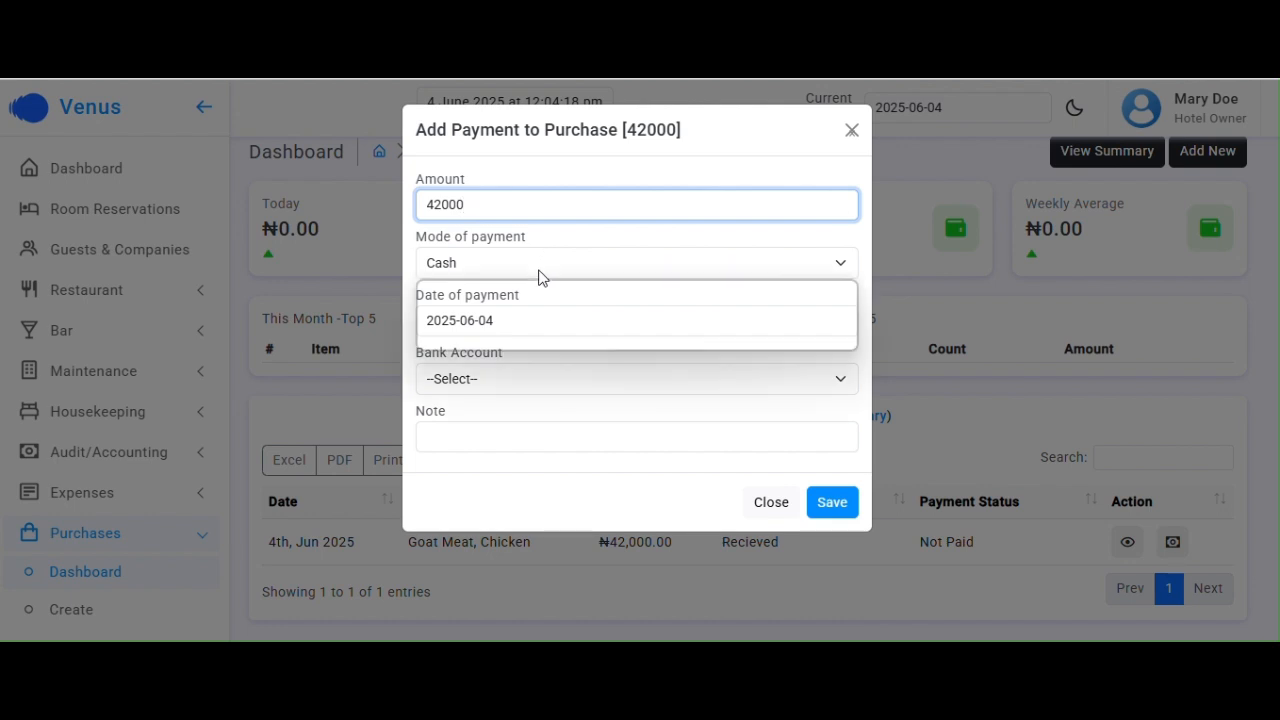
pyautogui.click(508, 318)
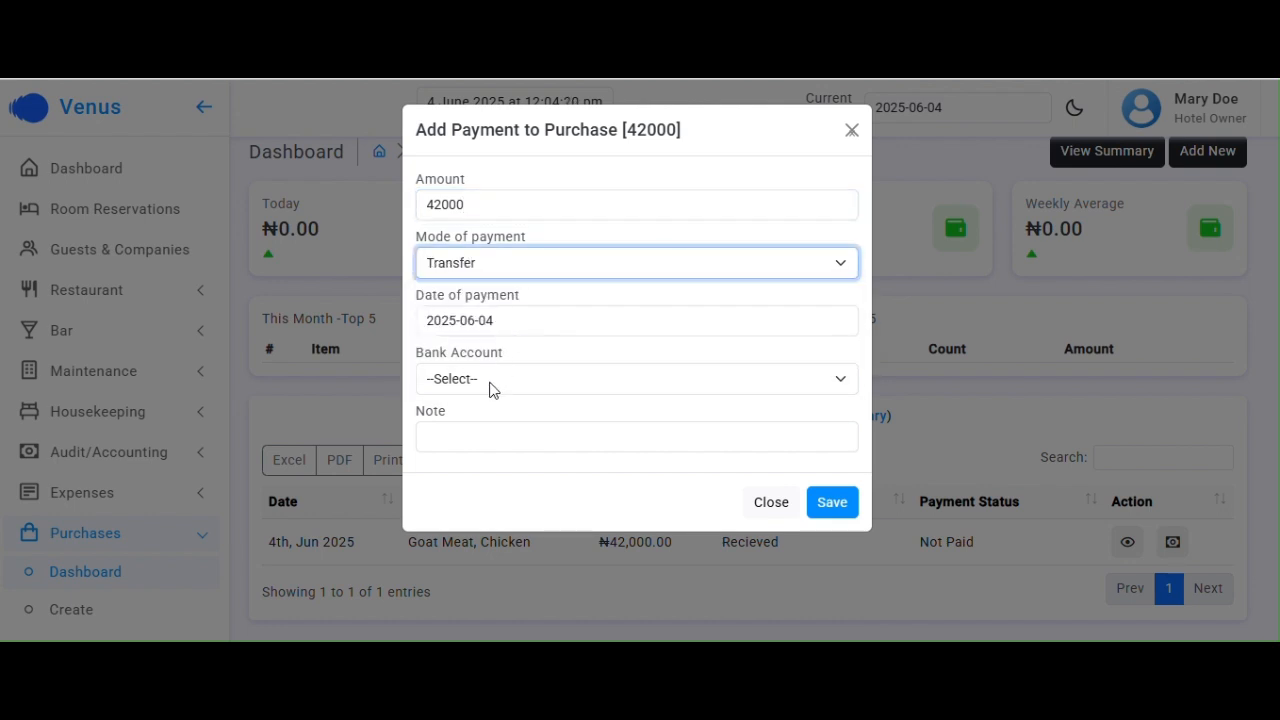
pyautogui.click(491, 388)
pyautogui.click(491, 456)
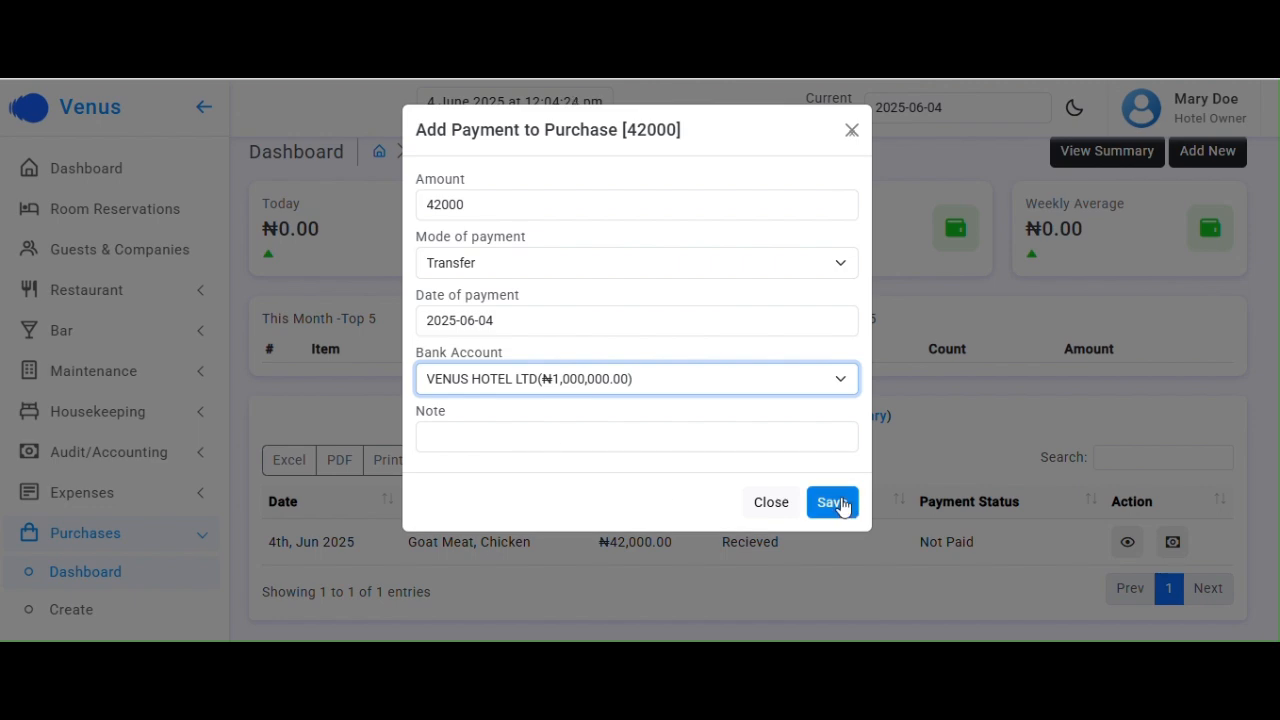
pyautogui.click(842, 505)
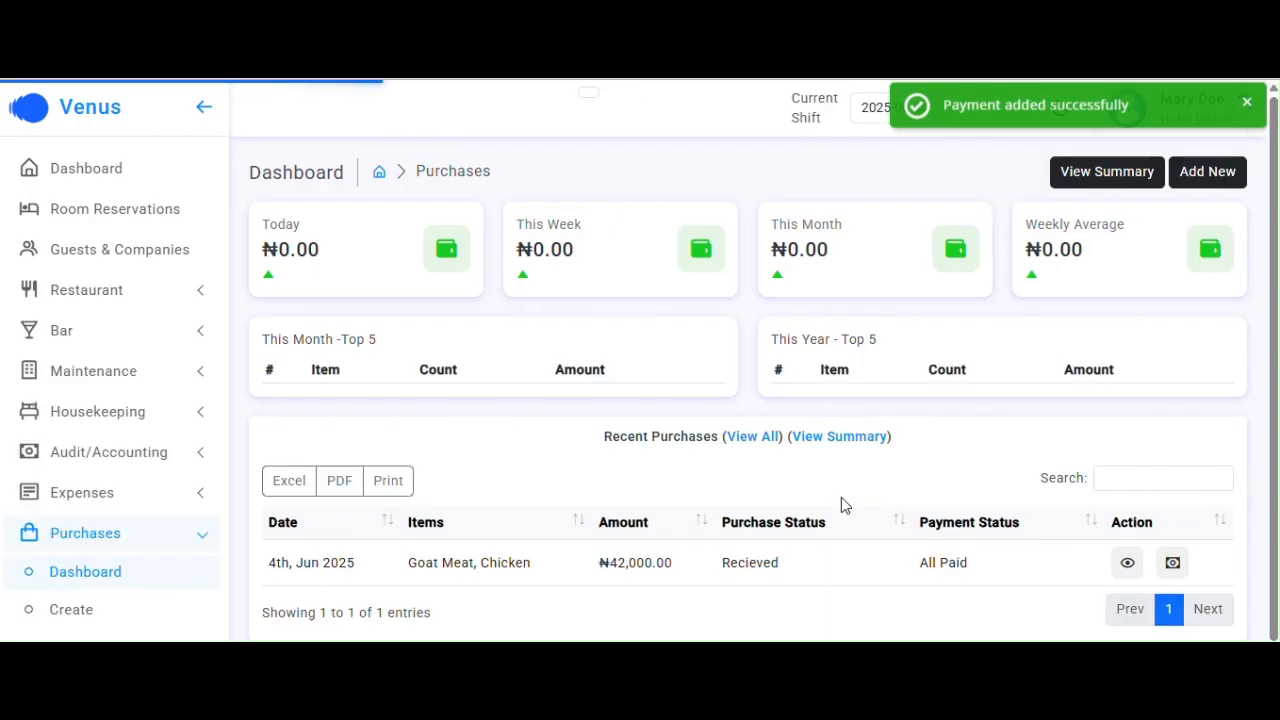
# Confirm the purchase shows All Paid and review its Payments record
pyautogui.moveTo(933, 562); pyautogui.dragTo(980, 561)
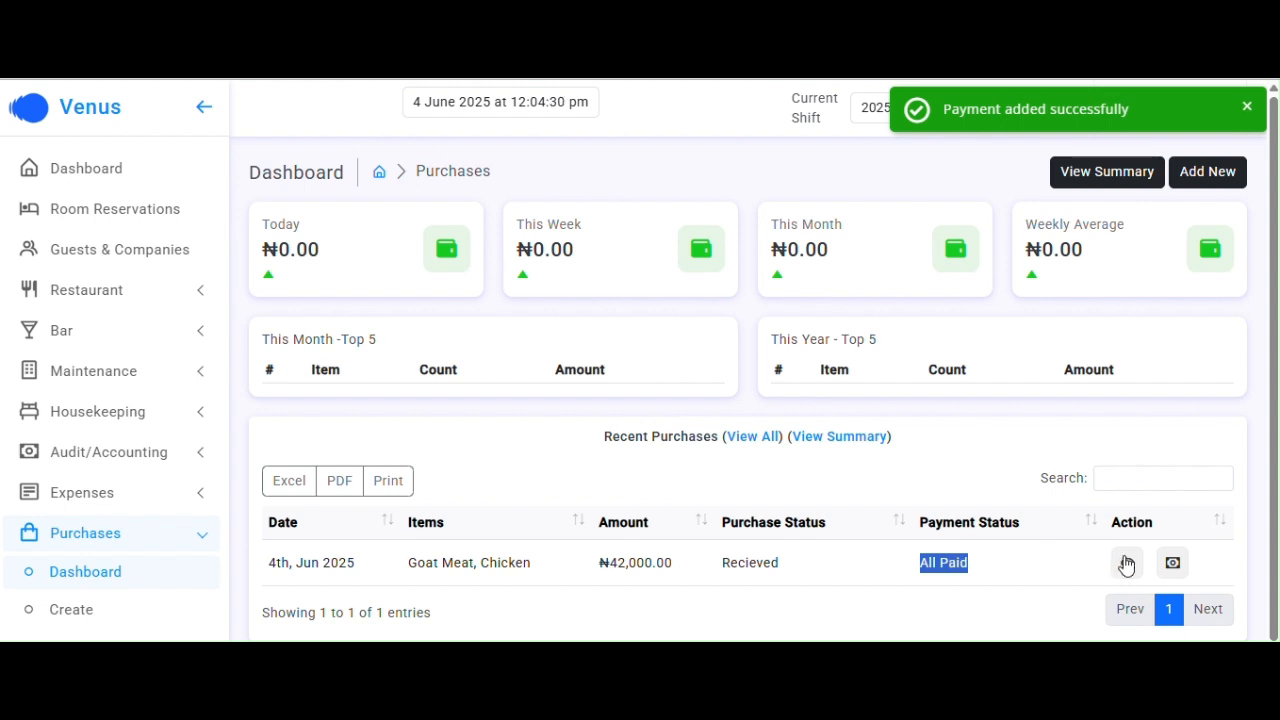
pyautogui.click(1126, 563)
pyautogui.scroll(-3, 851, 506)
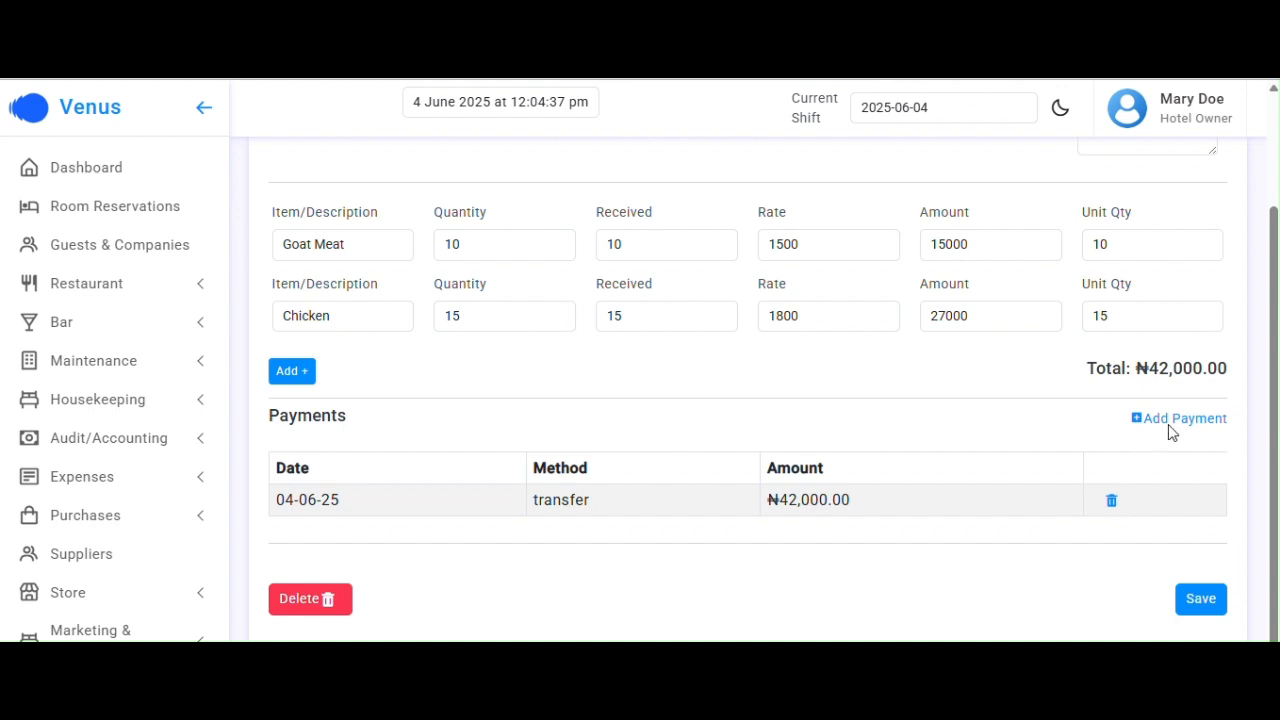
pyautogui.scroll(1, 755, 466)
pyautogui.scroll(1, 755, 466)
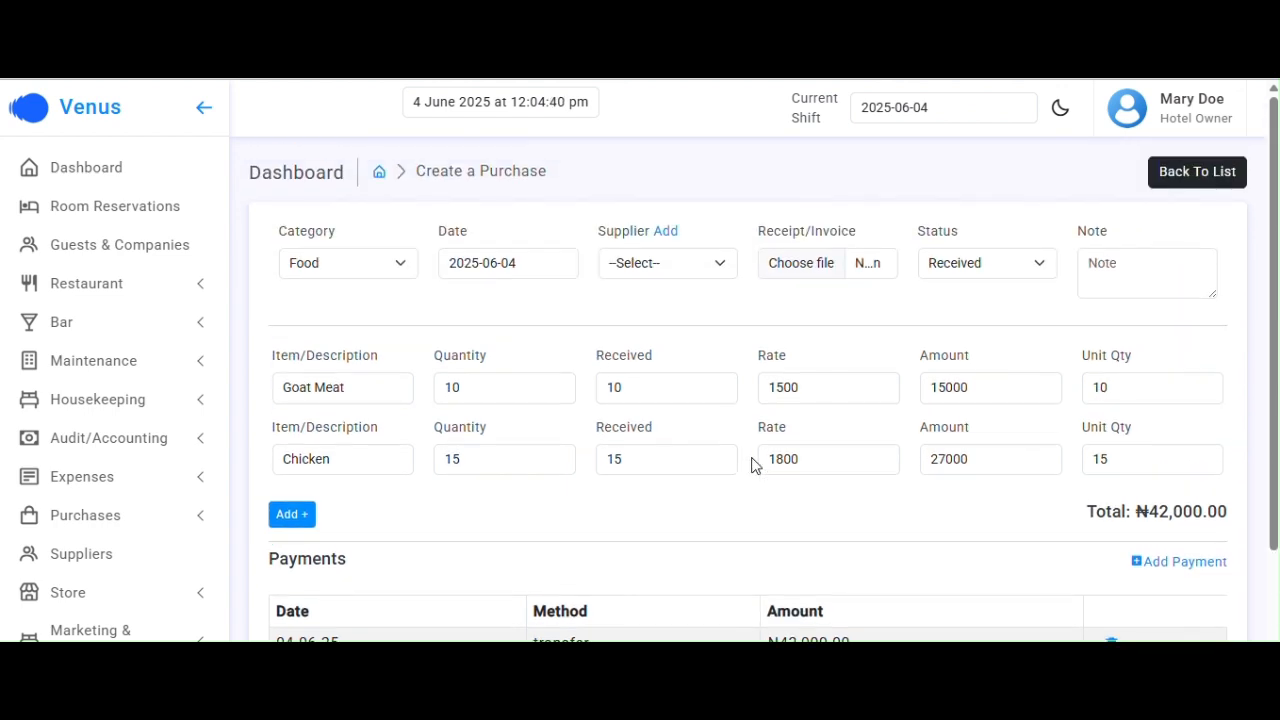
# Go from the main dashboard to Expenses and open the Create Expense form
pyautogui.click(96, 174)
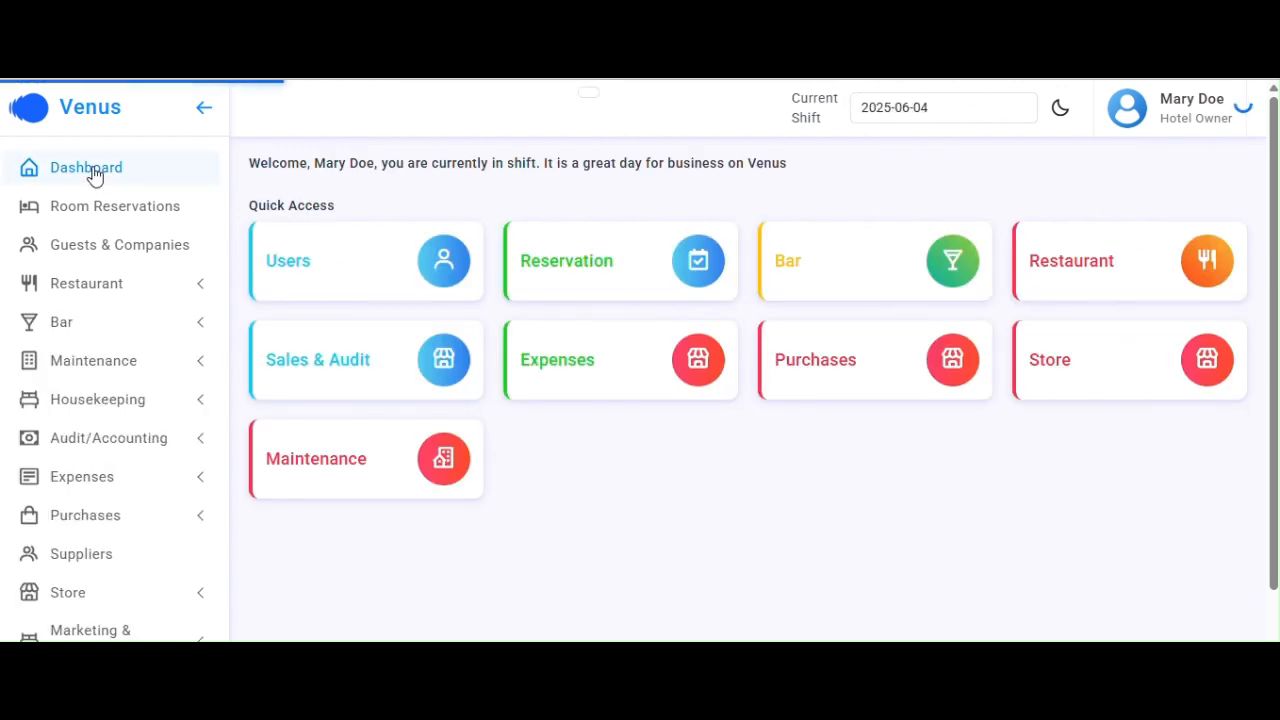
pyautogui.click(540, 350)
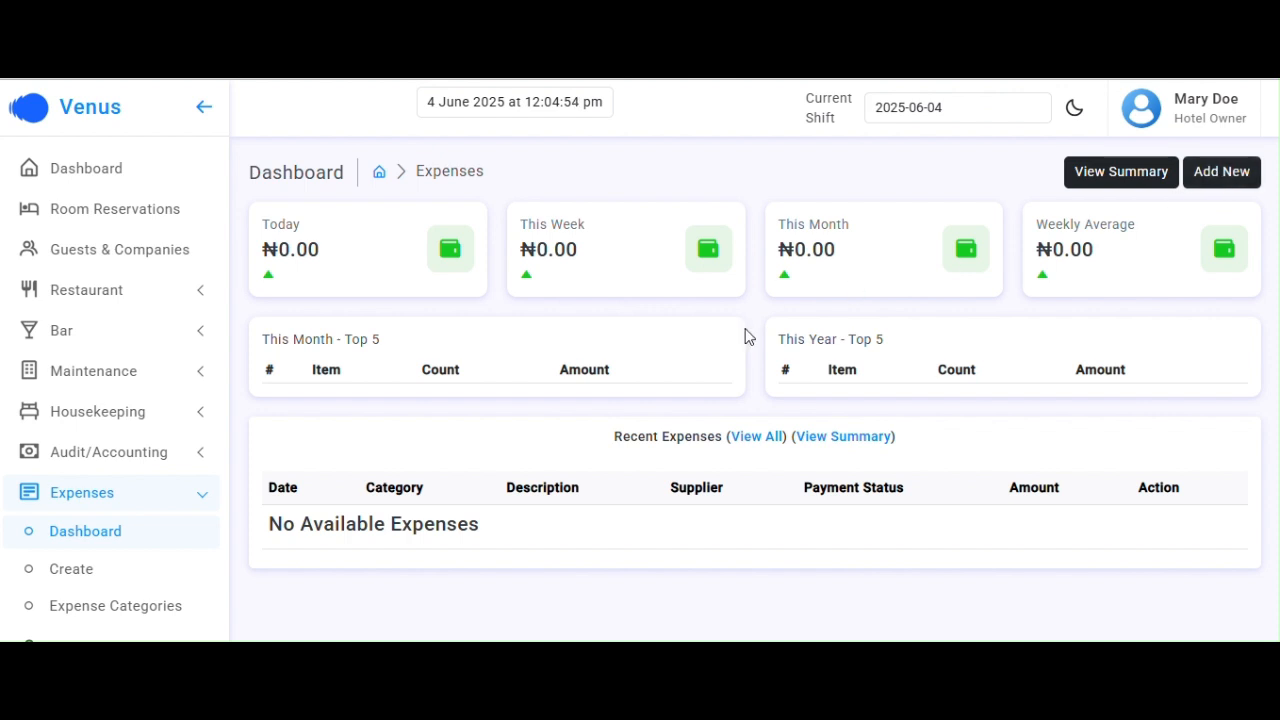
pyautogui.click(373, 343)
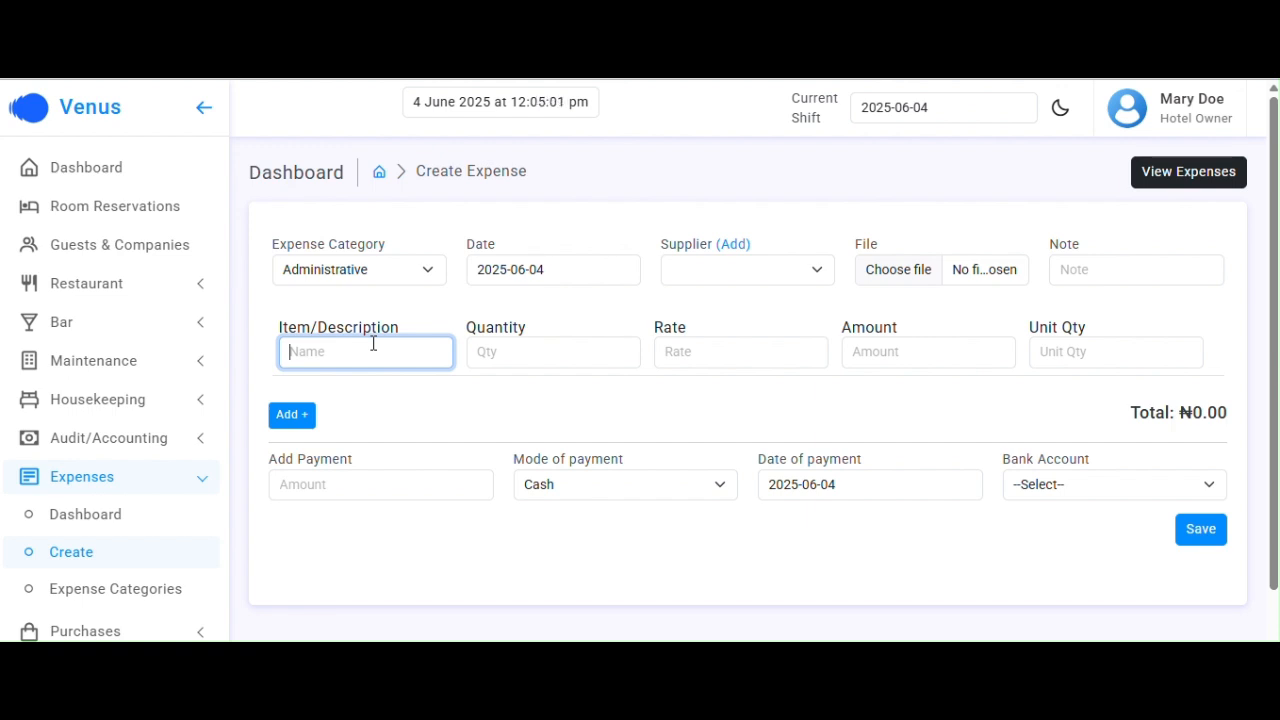
# Name the item Diesel and set the expense category to Electricity, leaving supplier empty
pyautogui.write('Diesel')
pyautogui.click(415, 265)
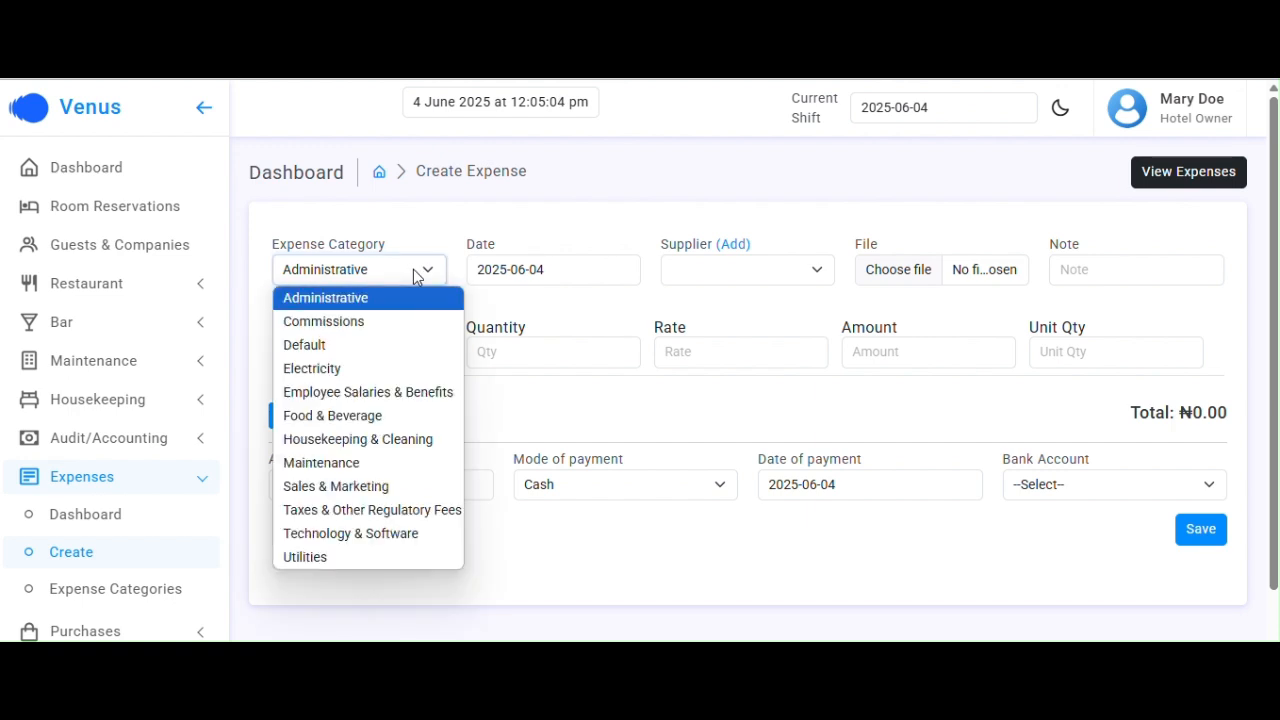
pyautogui.click(347, 372)
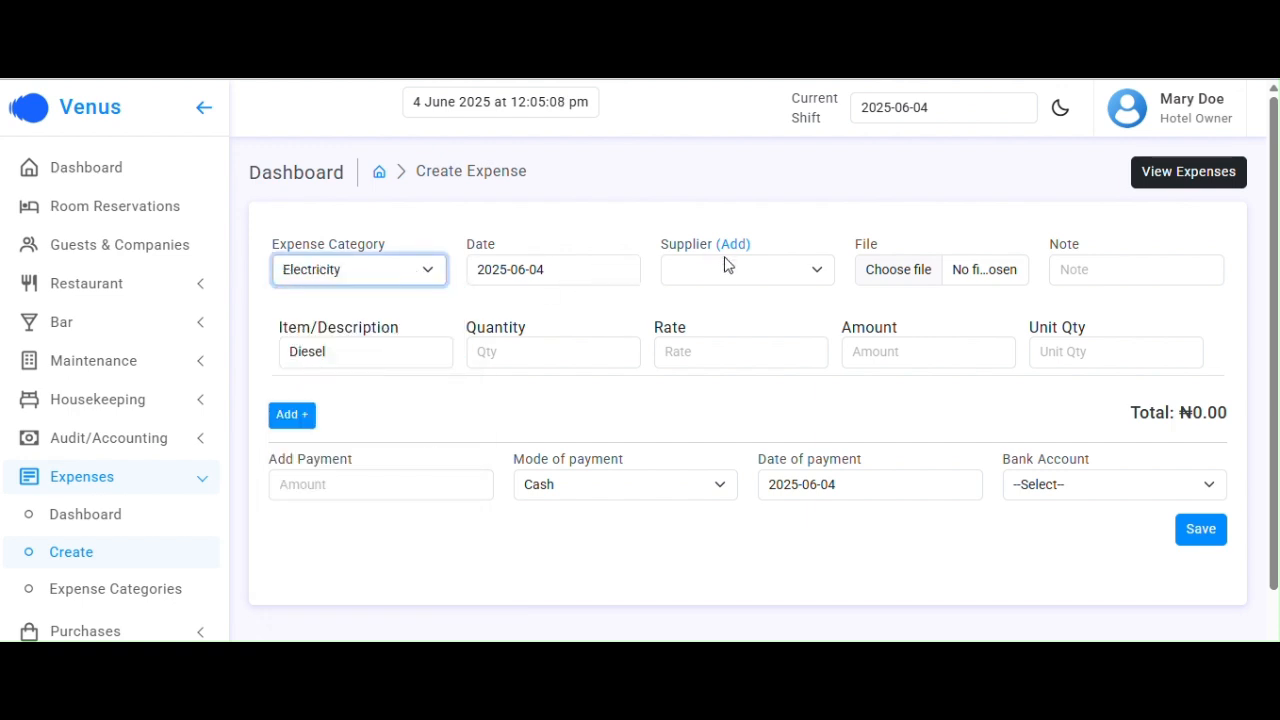
pyautogui.click(740, 277)
pyautogui.click(740, 277)
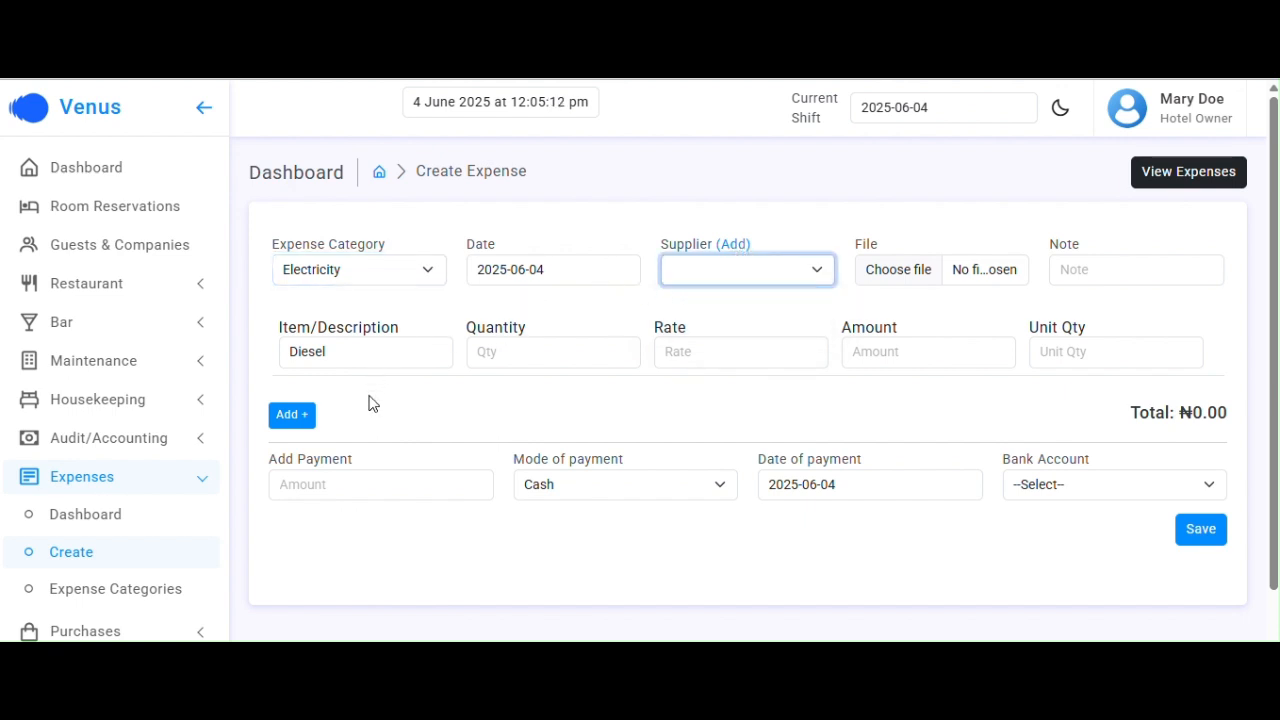
# Enter the Diesel quantity of 100 at a rate of 1100, keeping a single item line
pyautogui.click(572, 352)
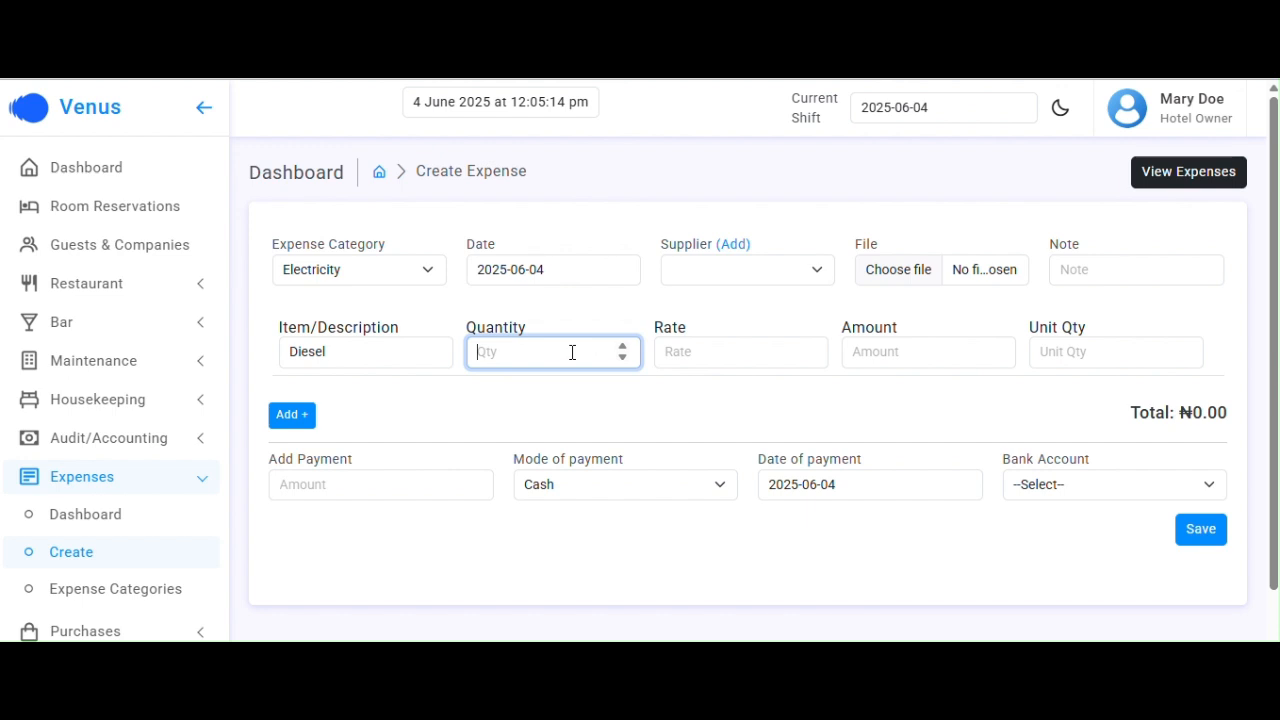
pyautogui.write('12')
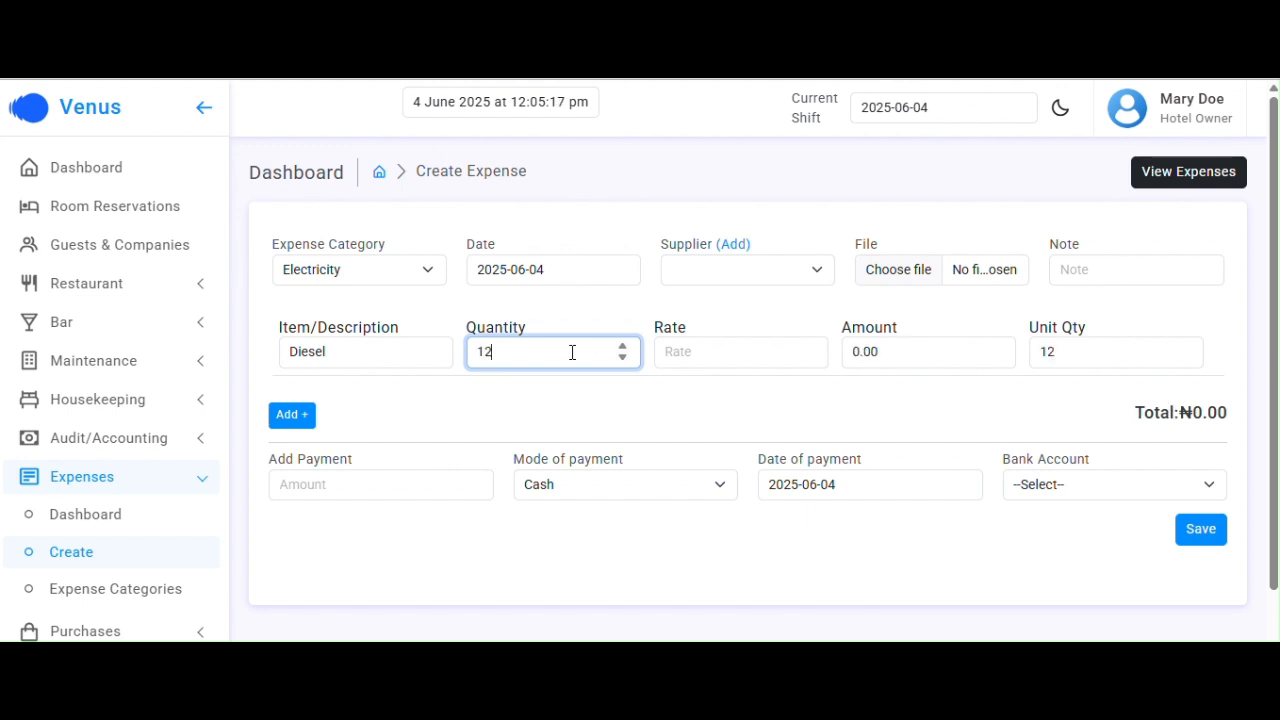
pyautogui.write('00')
pyautogui.click(698, 352)
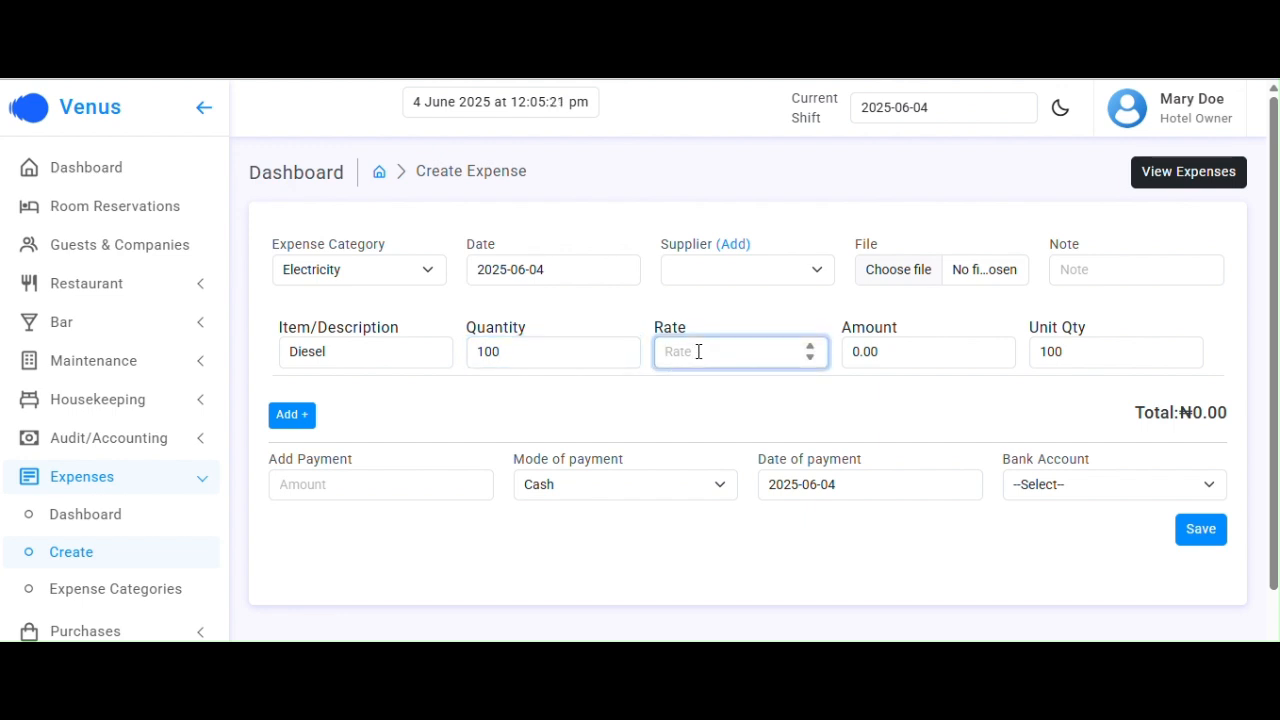
pyautogui.write('1')
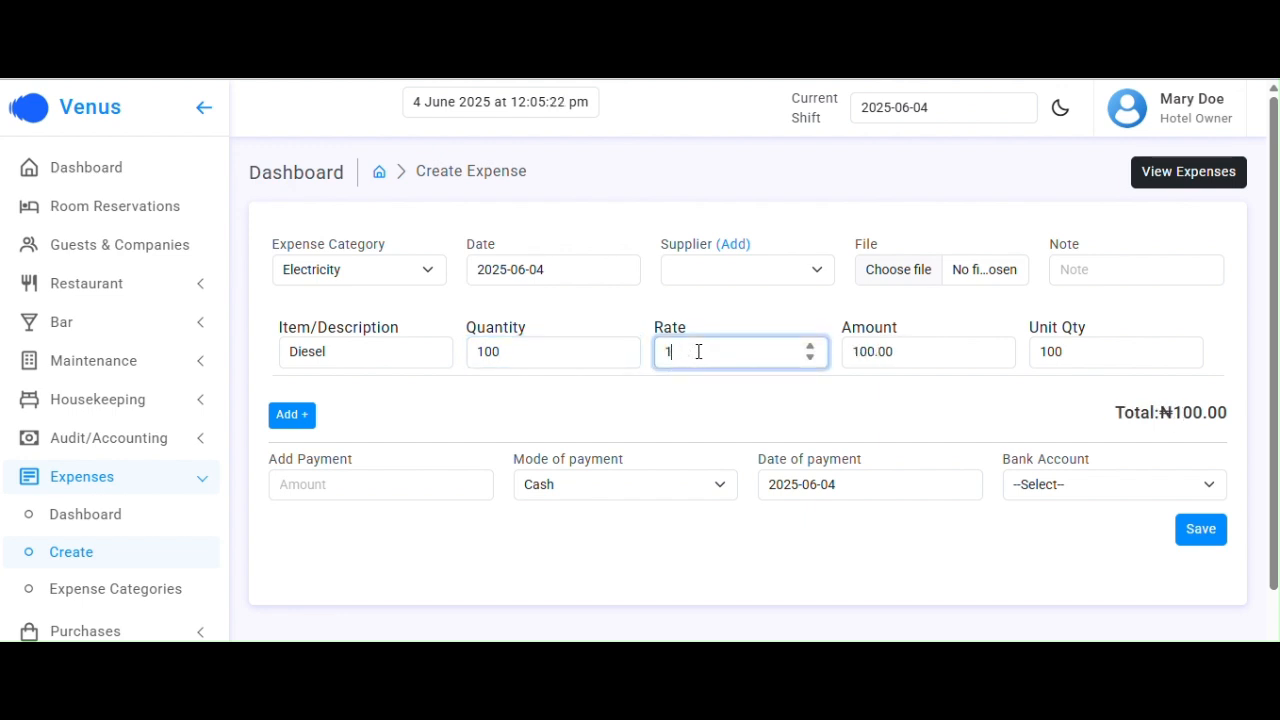
pyautogui.write('020')
pyautogui.press('BackSpace')
pyautogui.write('100')
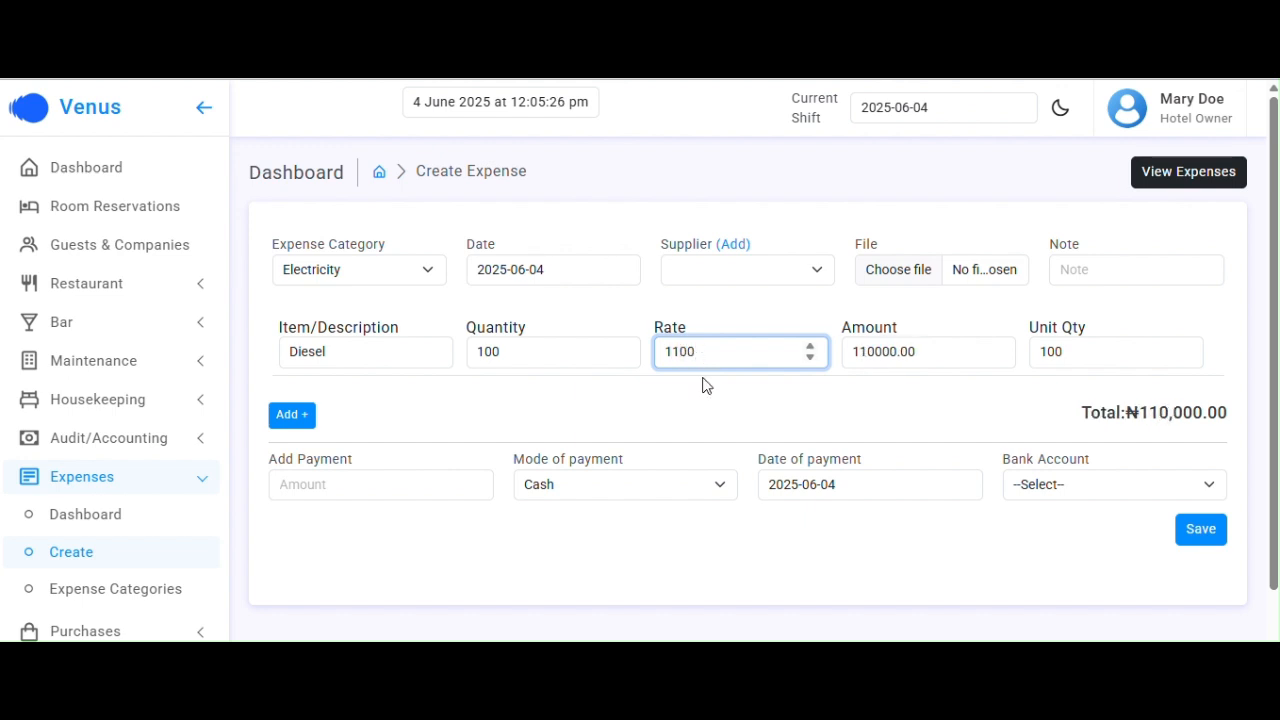
pyautogui.scroll(-2, 707, 412)
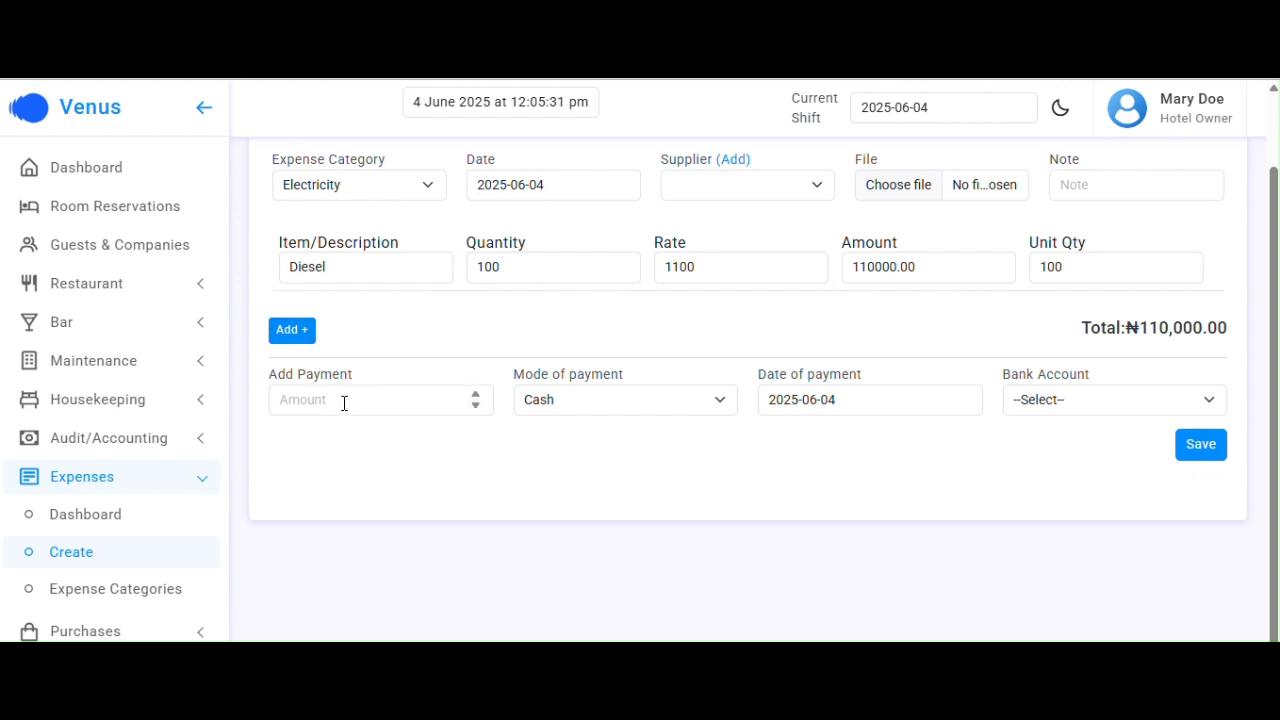
pyautogui.click(303, 334)
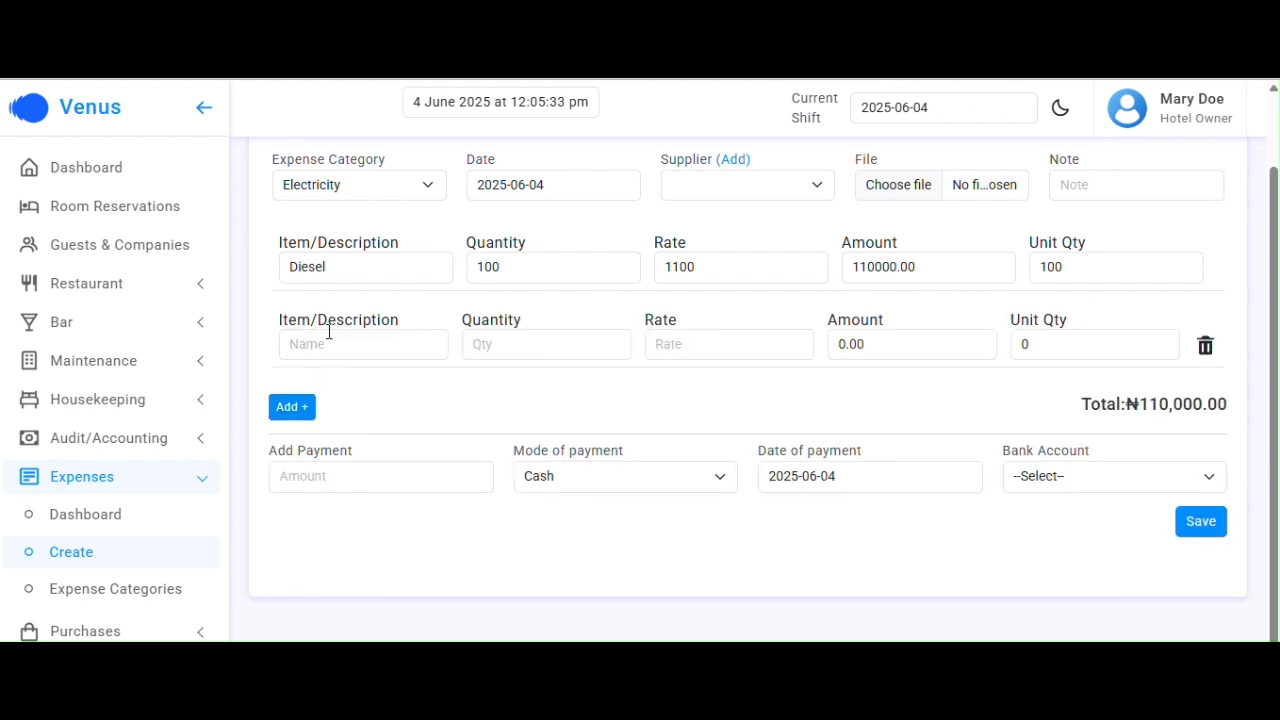
pyautogui.click(1205, 348)
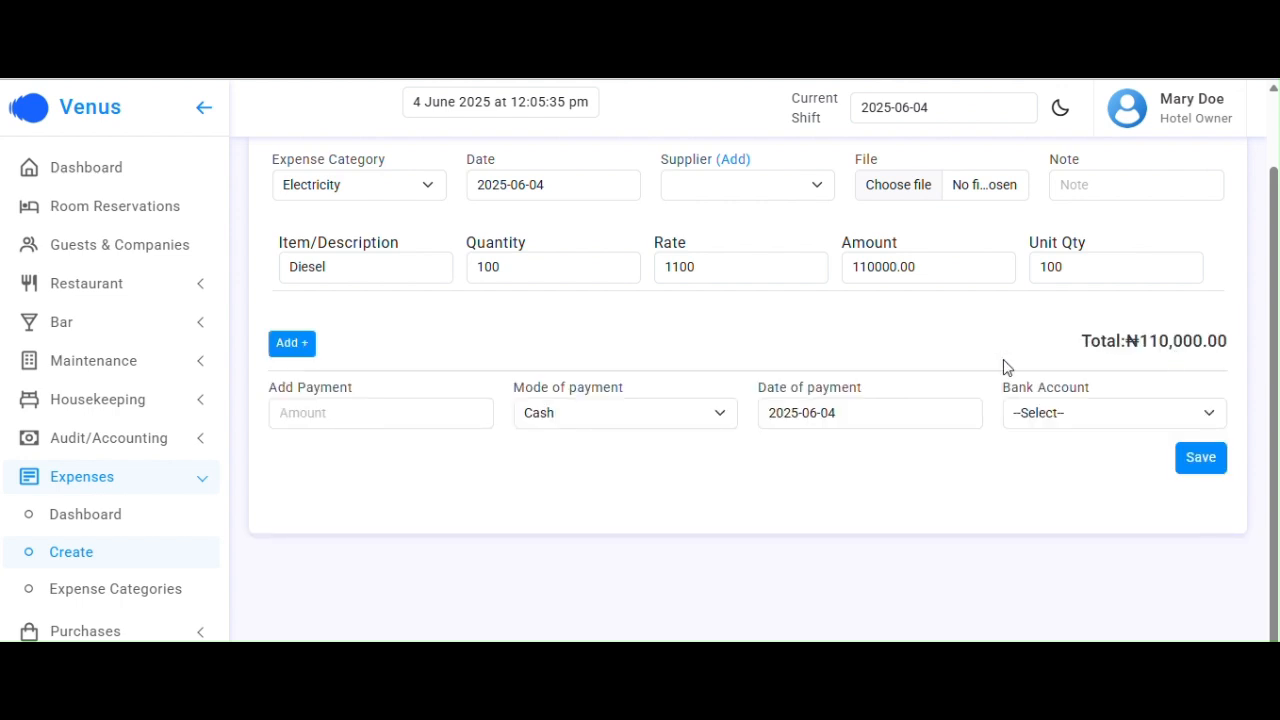
# Add a 110000 Transfer payment from VENUS HOTEL LTD and save the expense
pyautogui.click(311, 418)
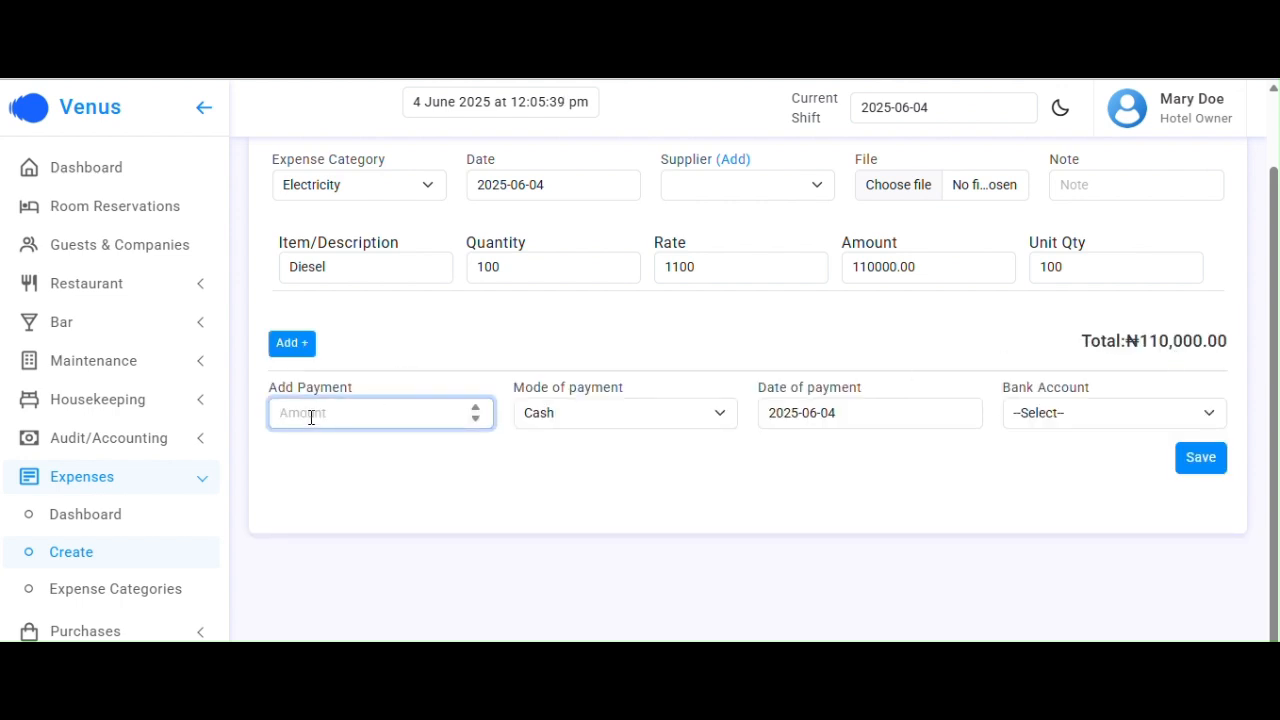
pyautogui.write('110000')
pyautogui.click(670, 421)
pyautogui.click(617, 472)
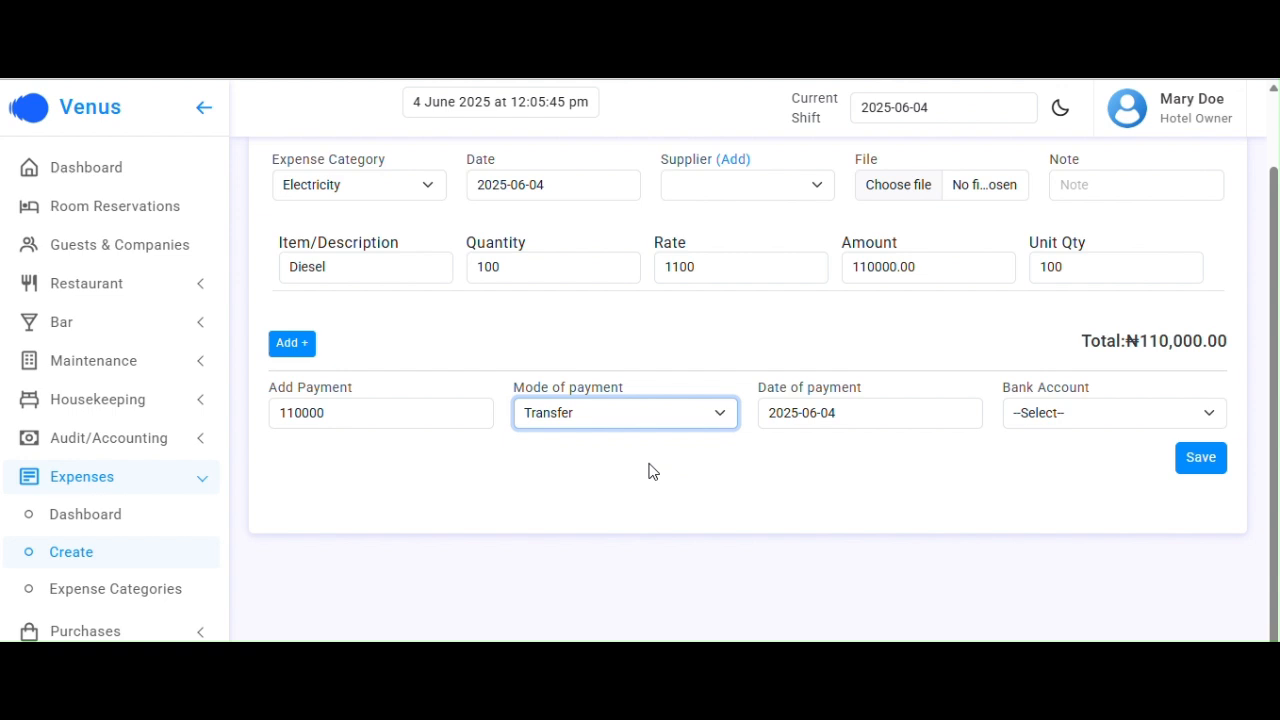
pyautogui.click(1050, 412)
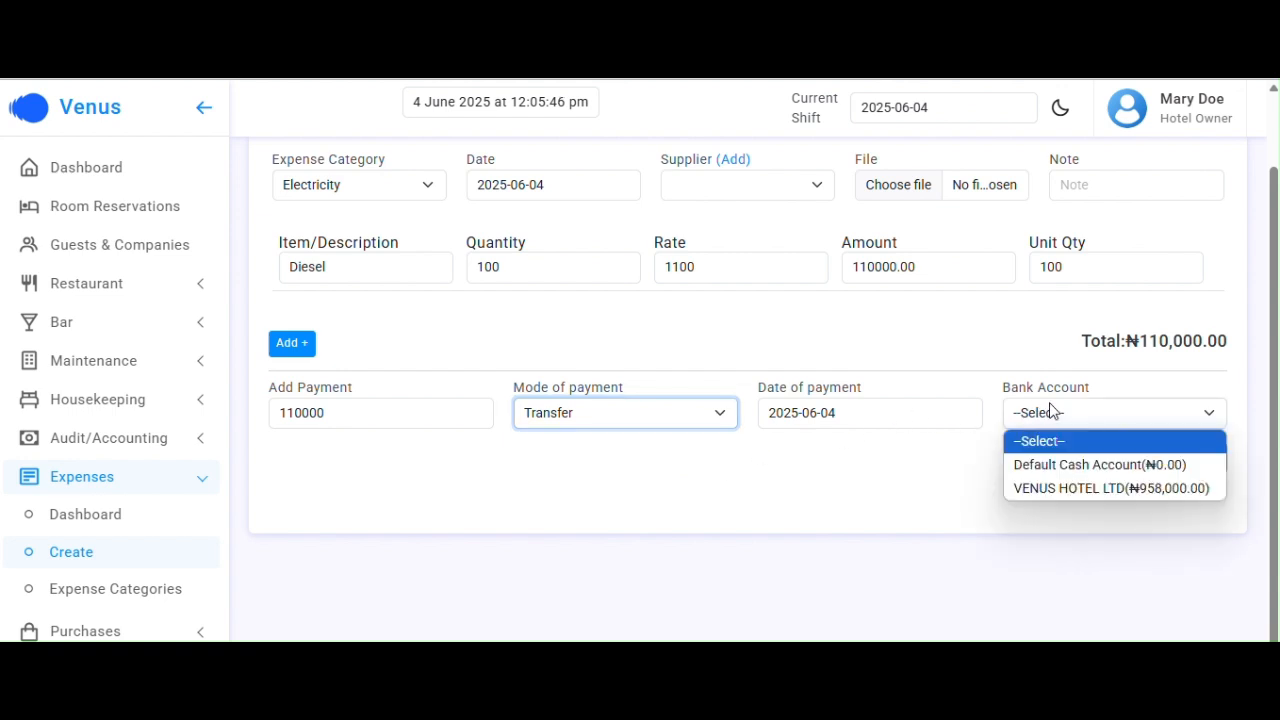
pyautogui.click(1046, 489)
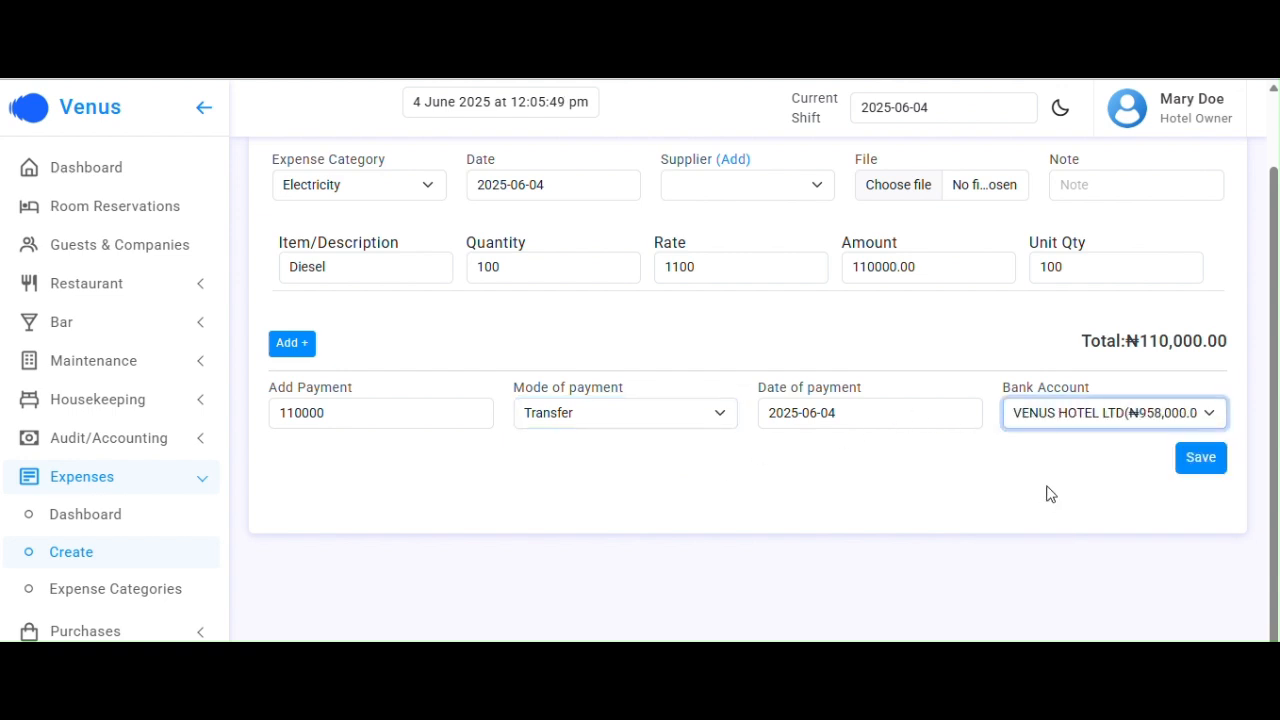
pyautogui.click(1200, 461)
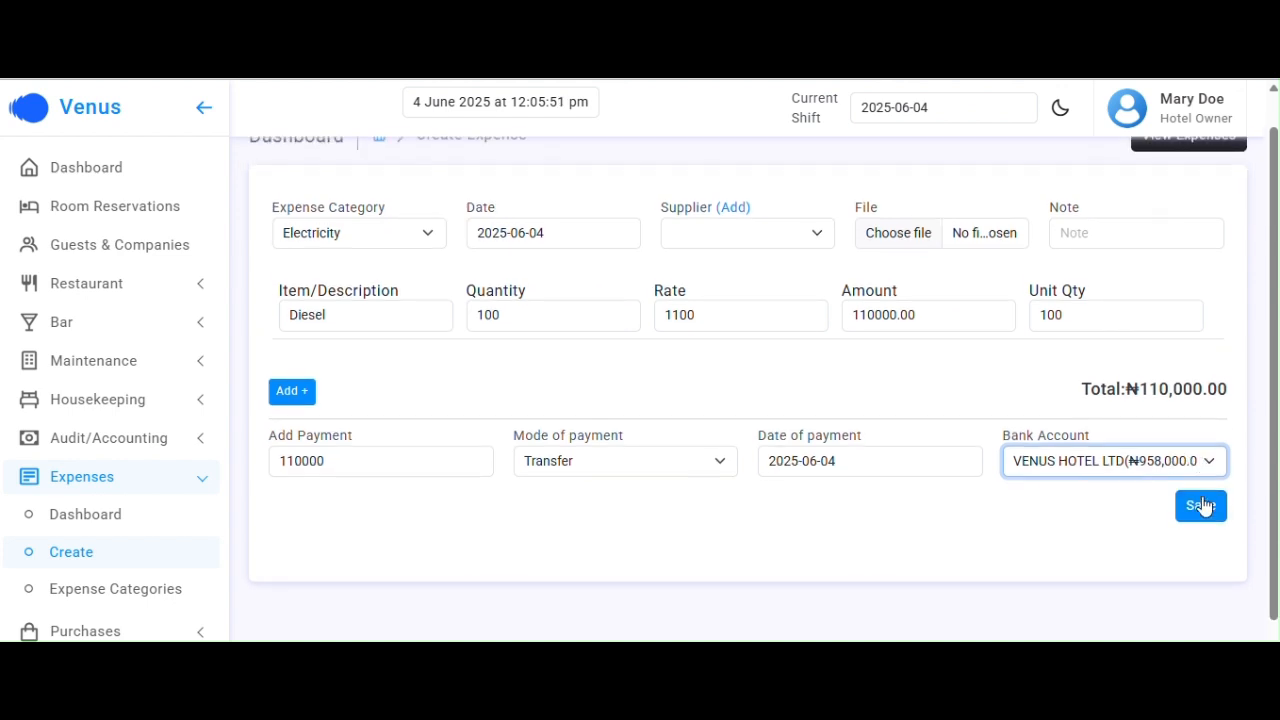
pyautogui.click(1200, 506)
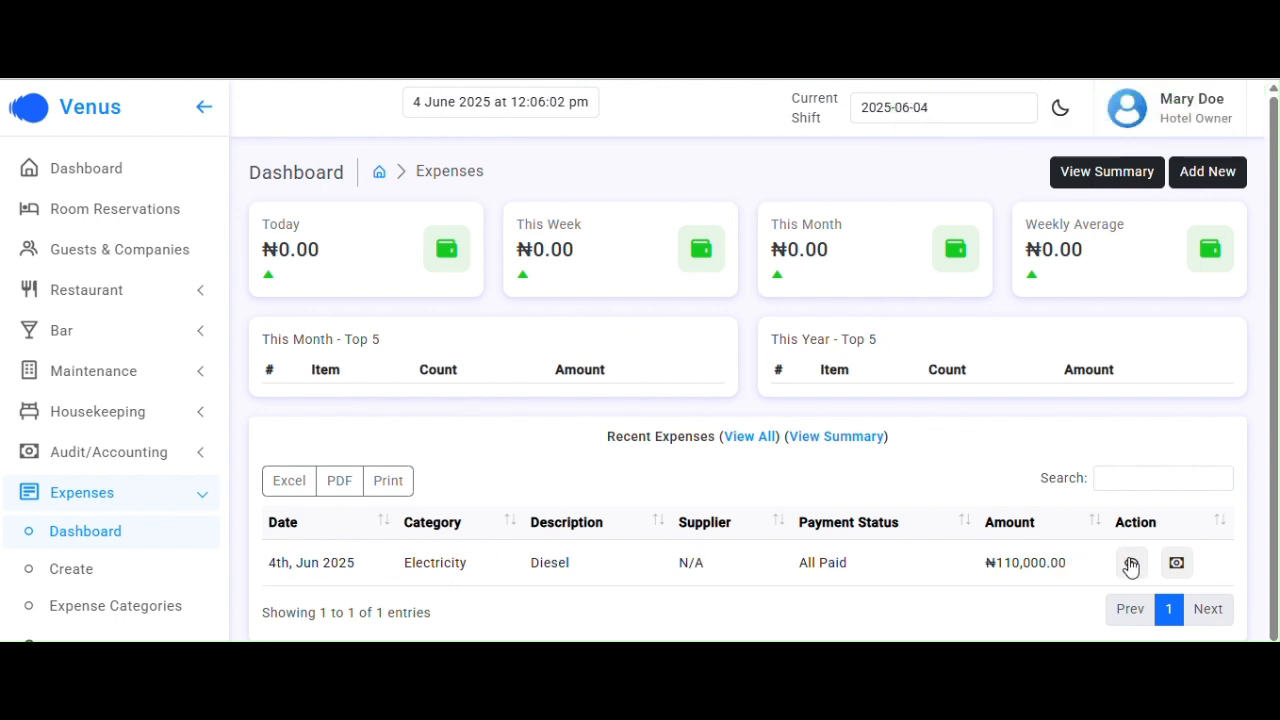
# Open the Diesel expense to check its ₦110,000.00 transfer payment, then return to the Expenses dashboard
pyautogui.click(1130, 563)
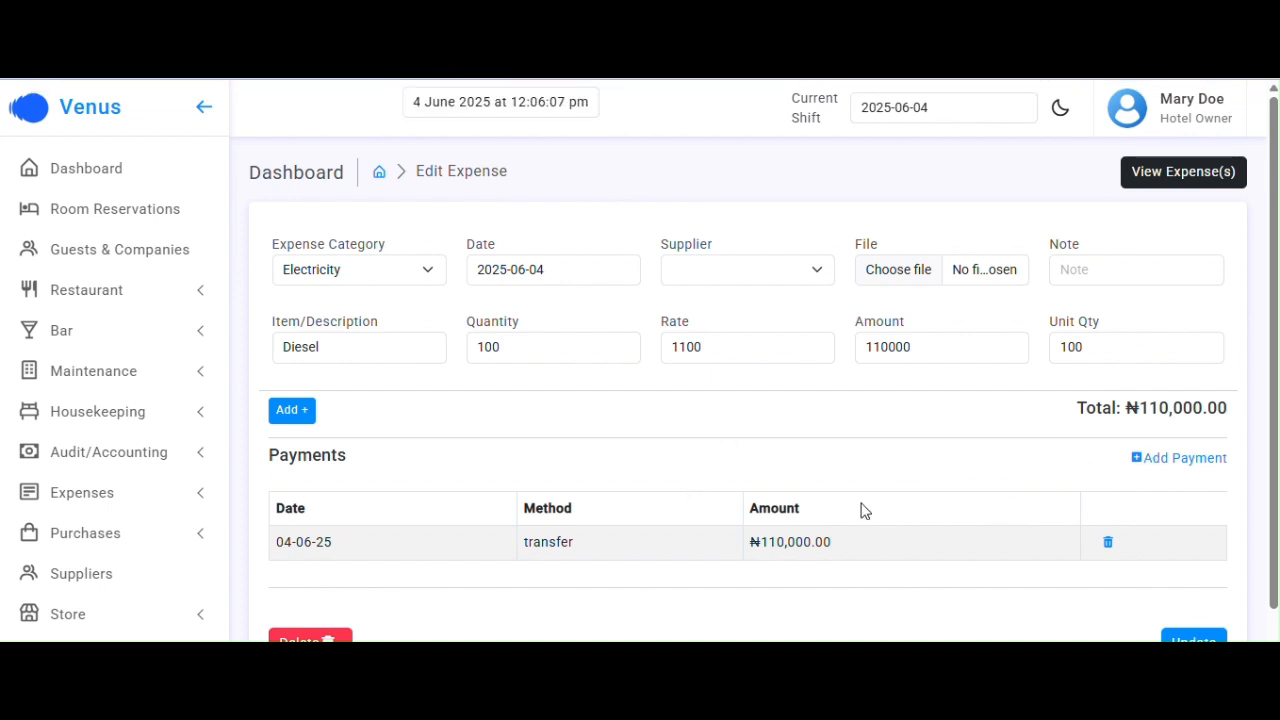
pyautogui.scroll(-1, 855, 505)
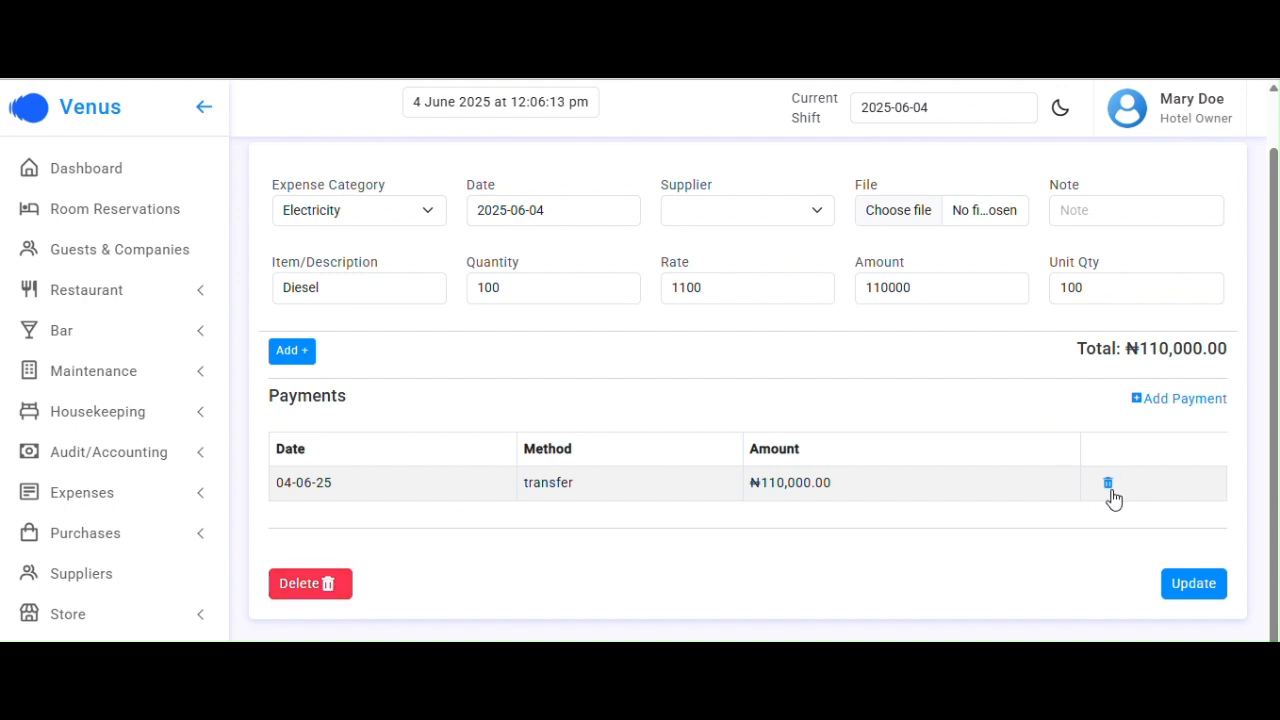
pyautogui.scroll(1, 731, 463)
pyautogui.scroll(1, 731, 463)
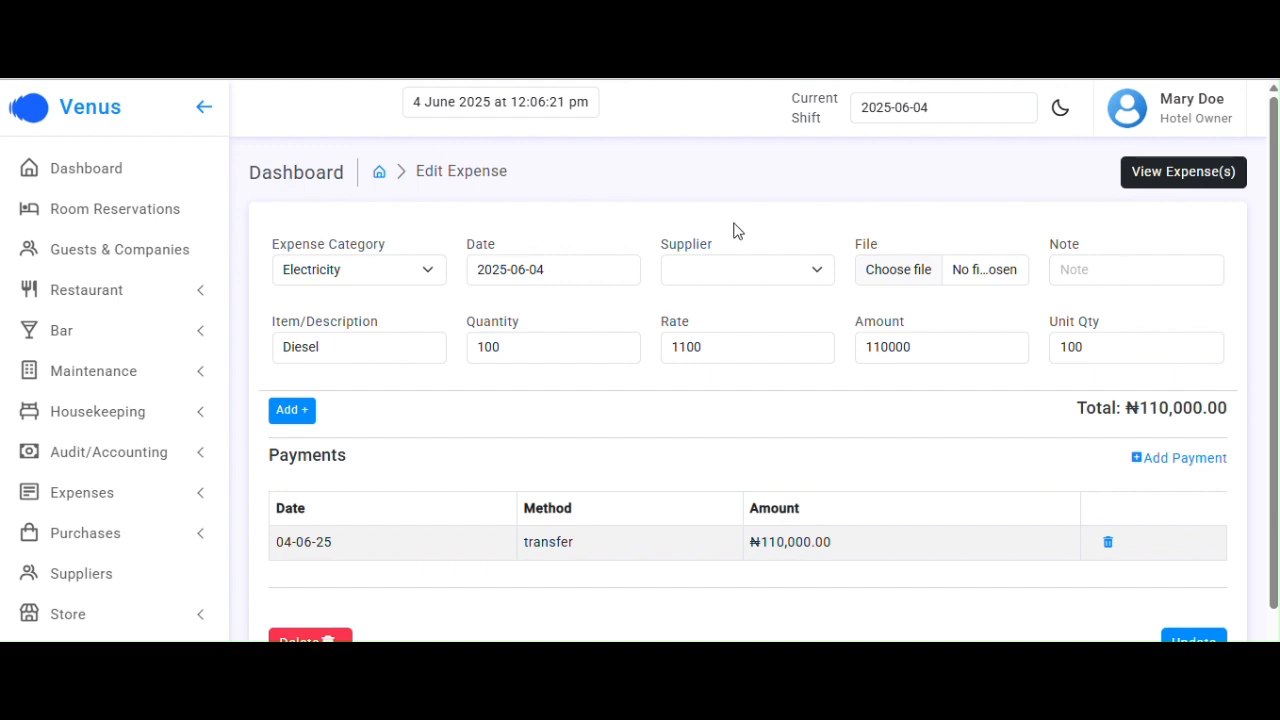
pyautogui.click(1160, 174)
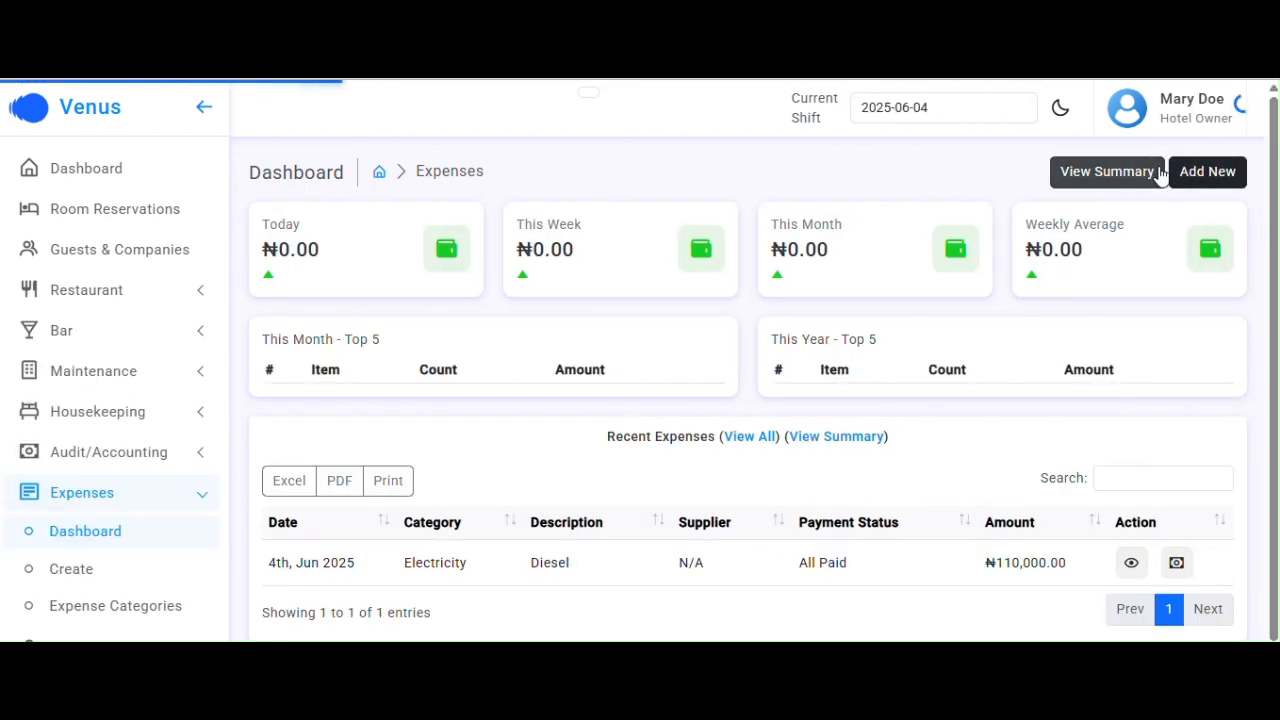
# Show all expenses via View All, then try the Search box and clear it again
pyautogui.click(744, 440)
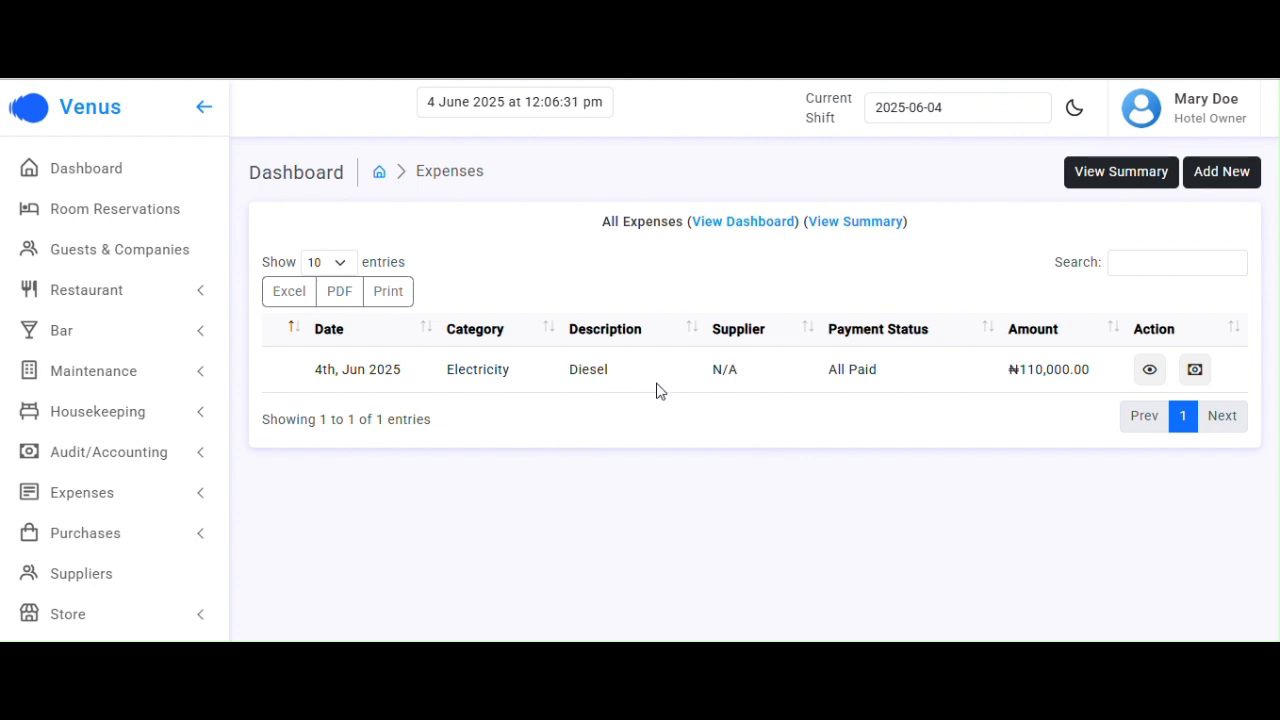
pyautogui.hscroll(-5, 657, 389)
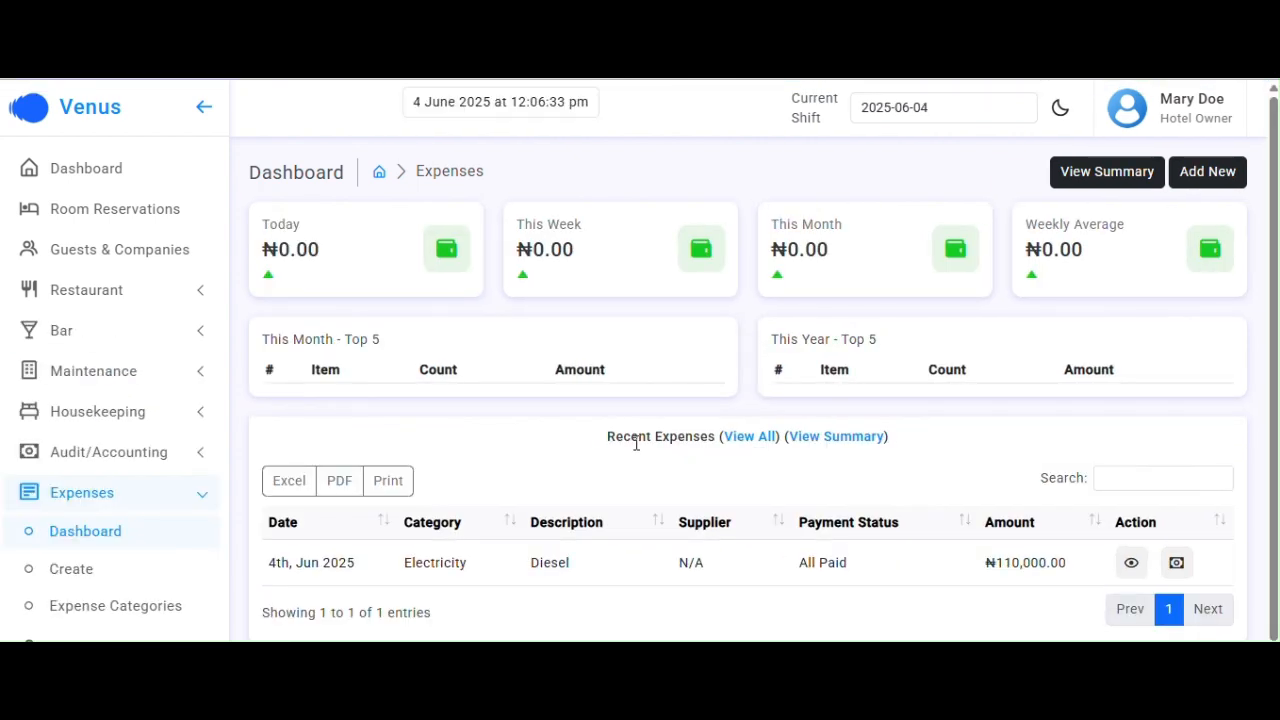
pyautogui.click(742, 440)
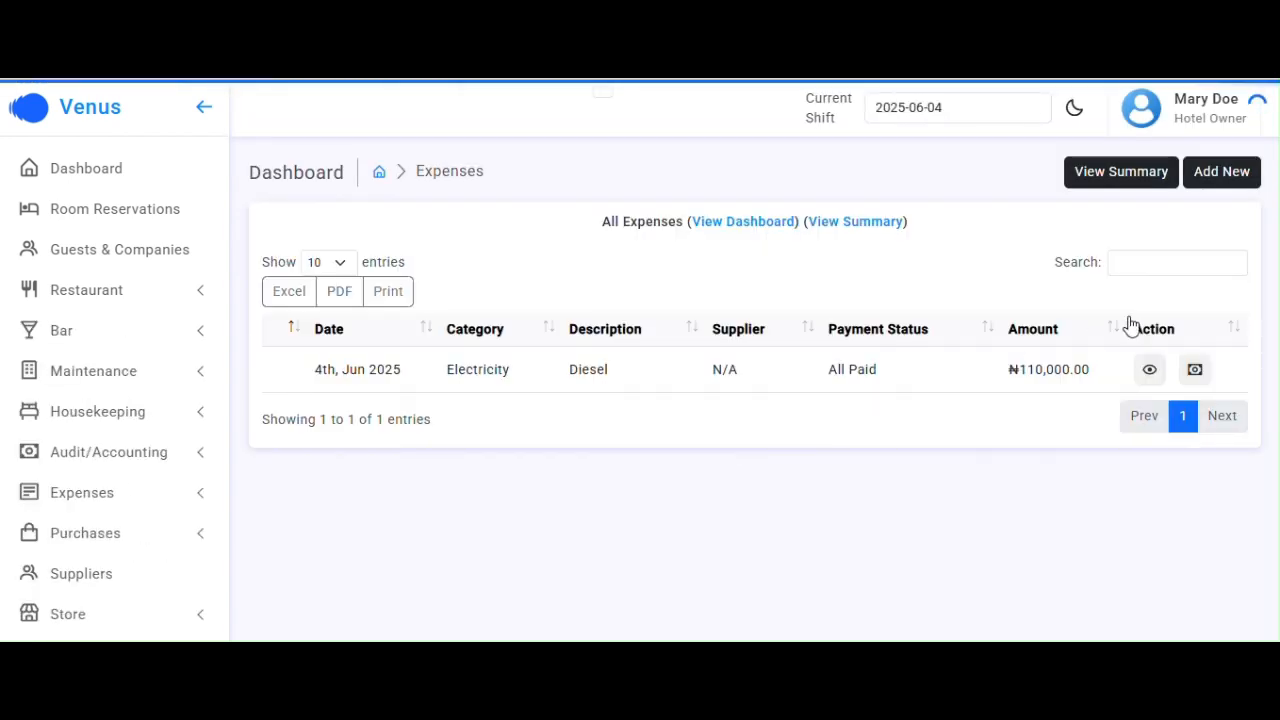
pyautogui.click(1145, 266)
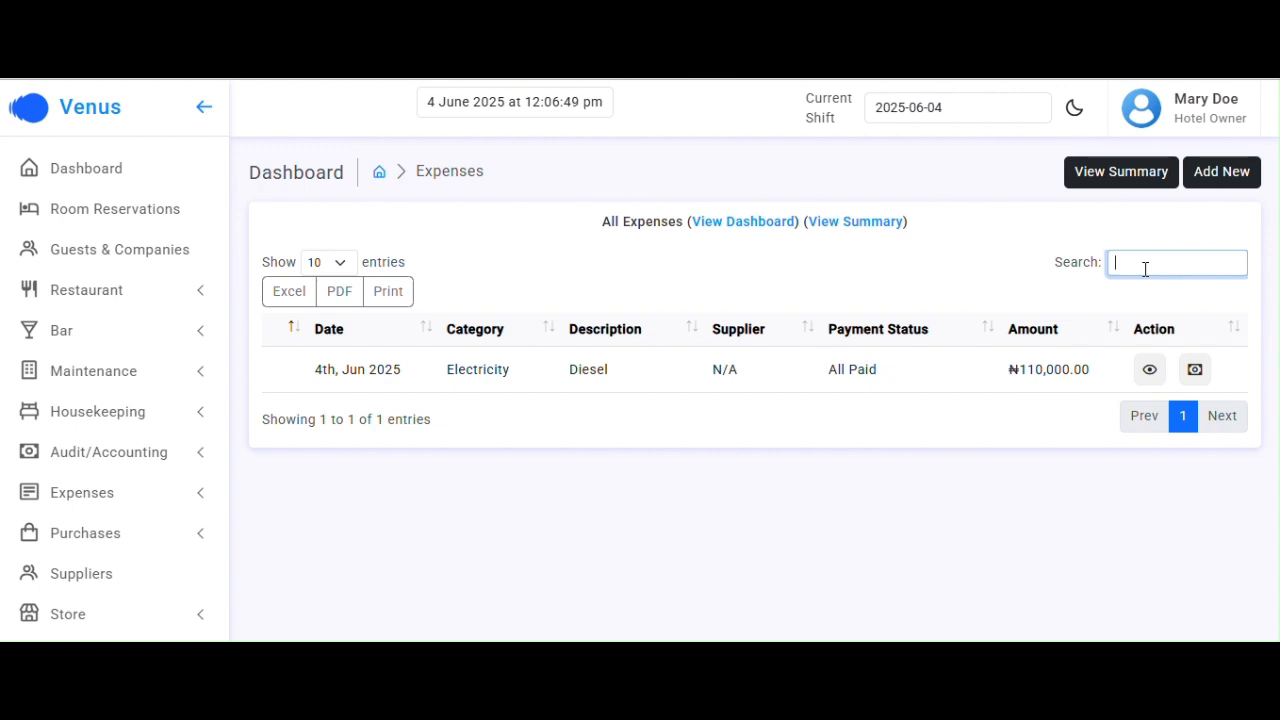
pyautogui.write('a')
pyautogui.press('BackSpace')
pyautogui.press('BackSpace')
# Filter the expense summary to June 2025, view Electricity's Diesel 110000 item, then return to Dashboard
pyautogui.click(845, 229)
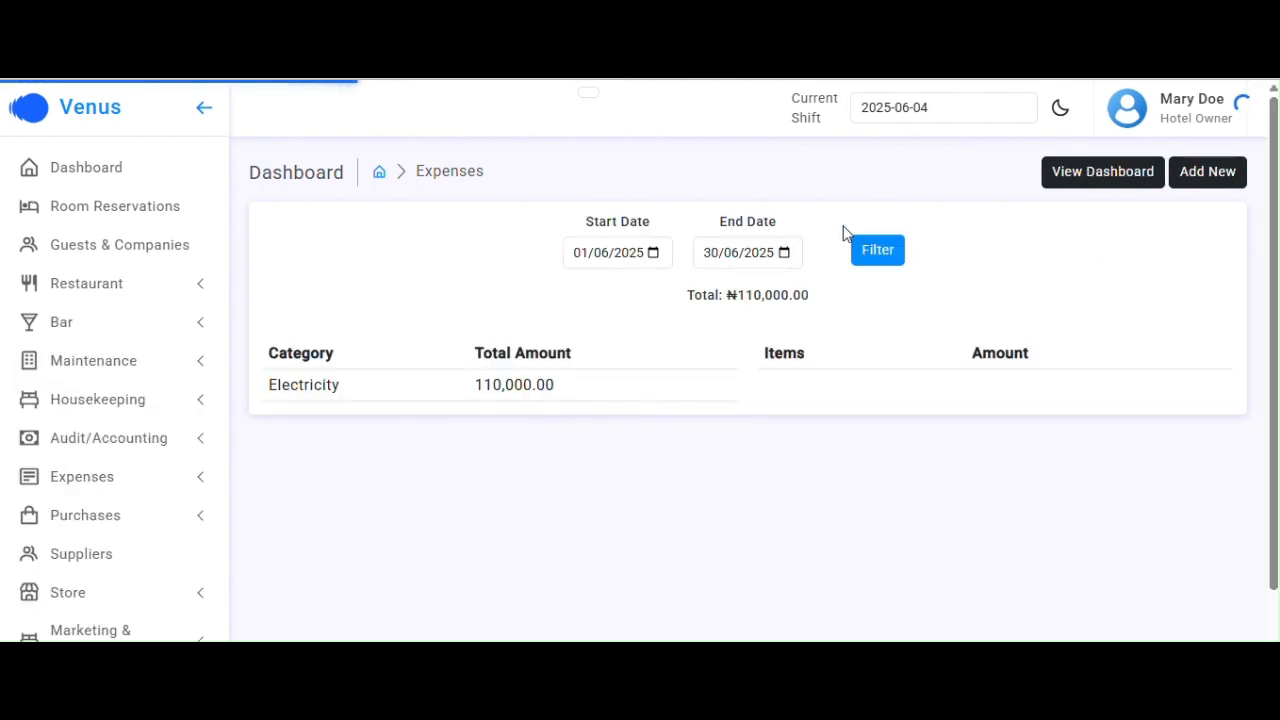
pyautogui.click(652, 254)
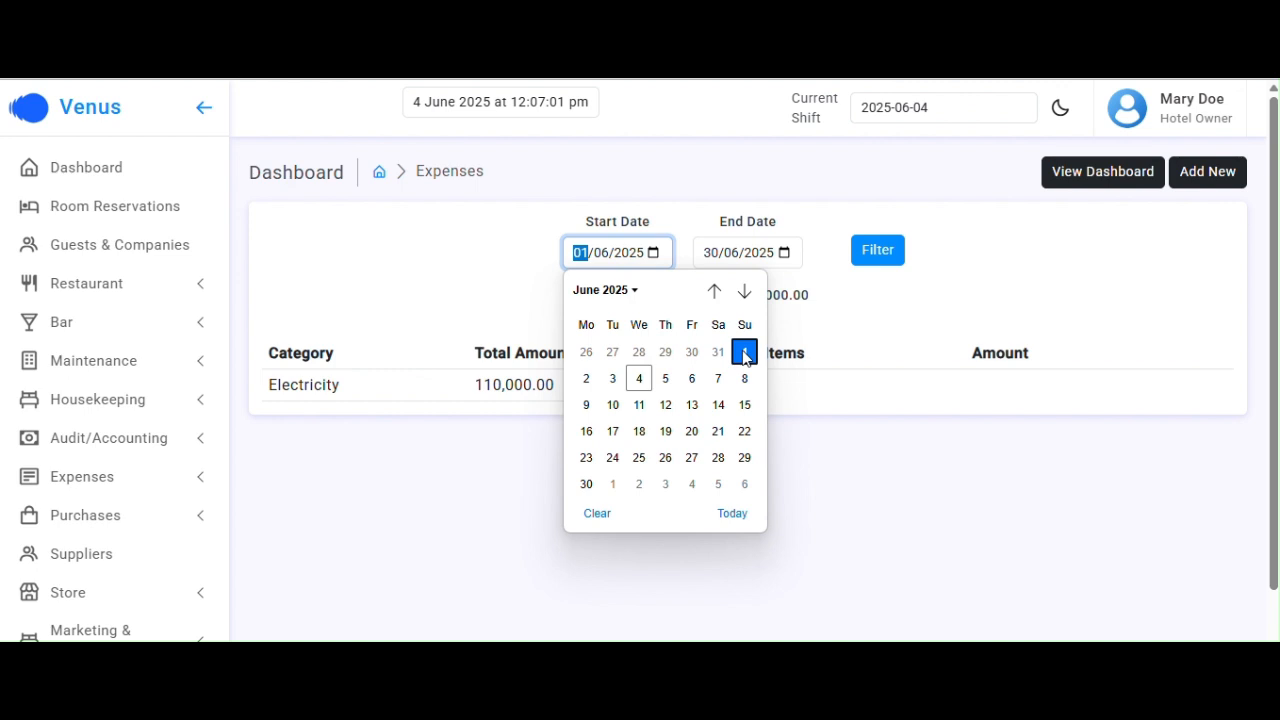
pyautogui.click(866, 254)
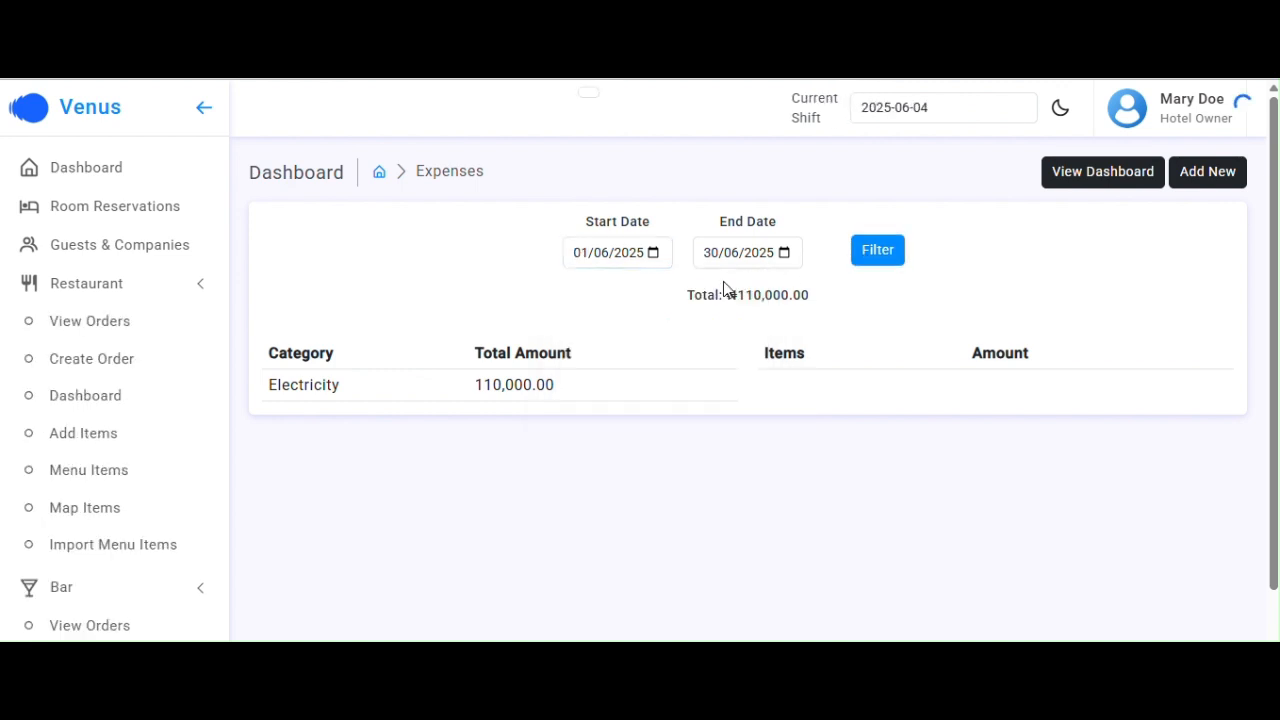
pyautogui.click(471, 392)
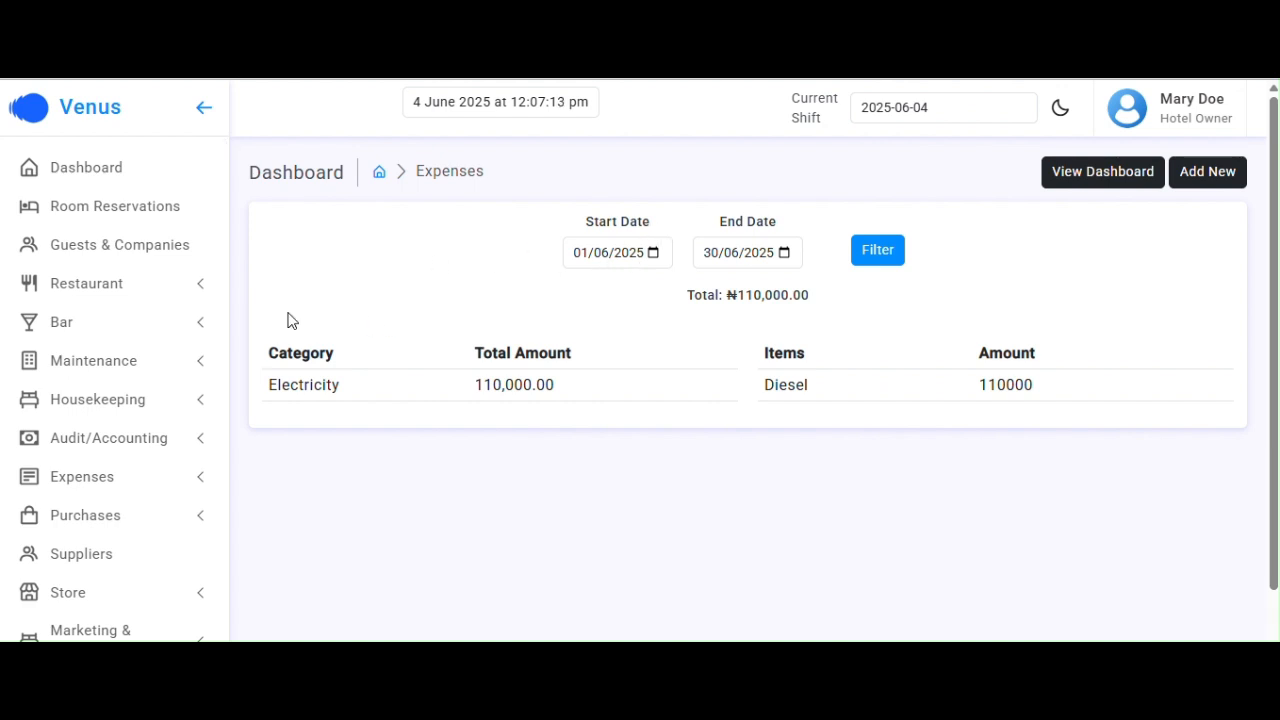
pyautogui.click(118, 175)
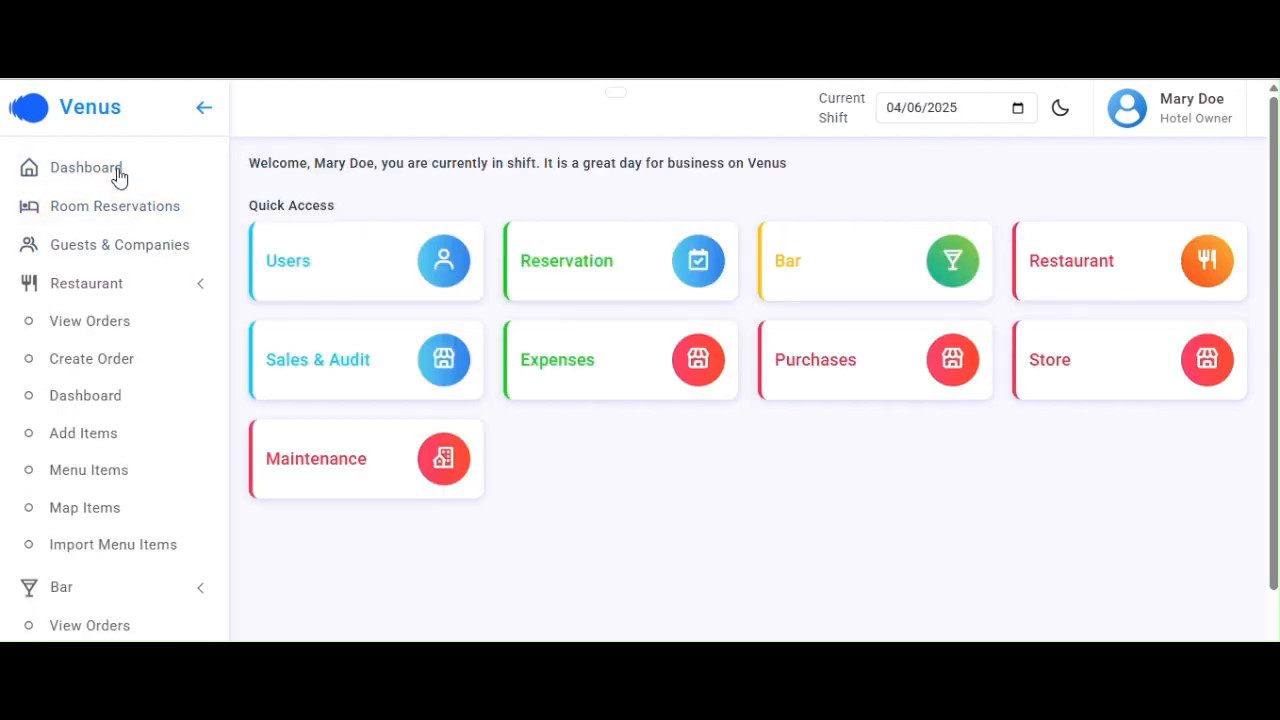